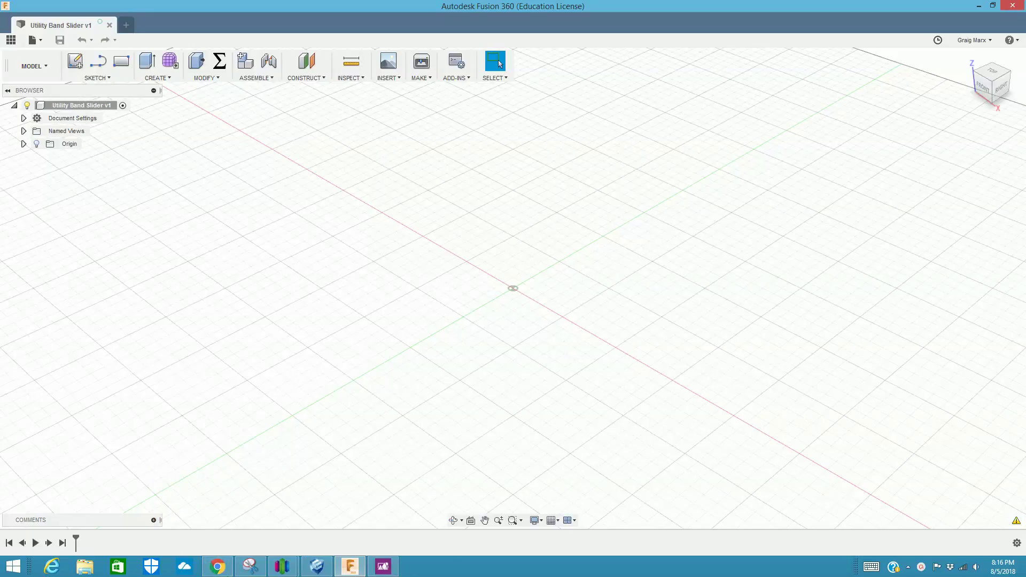
Switch to Chrome and review the Utility Band on its Thingiverse page and the Havenlabs website, including the forearm photos and printed parts
{"action": "left_click", "coordinate": [218, 571]}
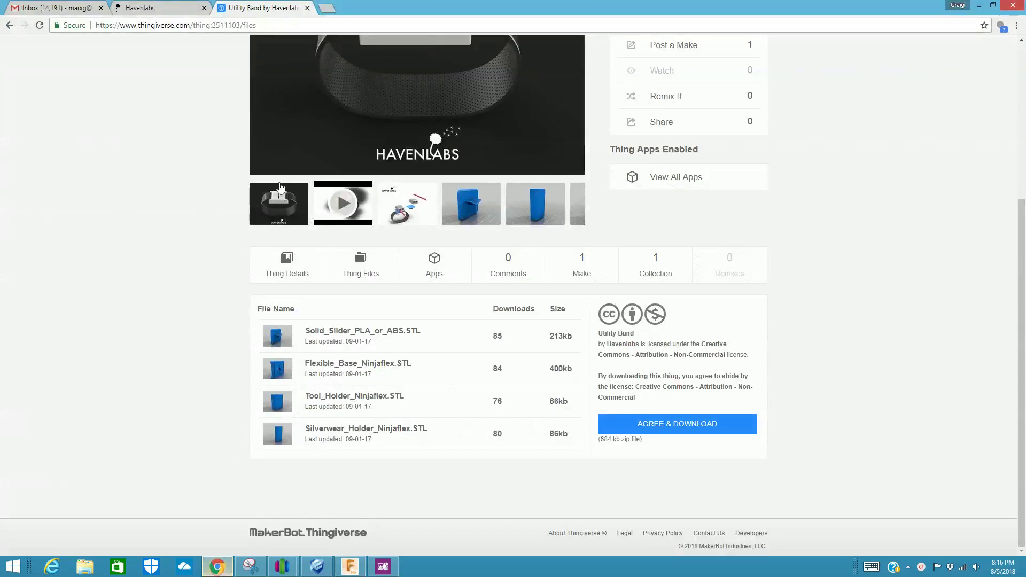
{"action": "scroll", "coordinate": [316, 241], "scroll_direction": "up", "scroll_amount": 3}
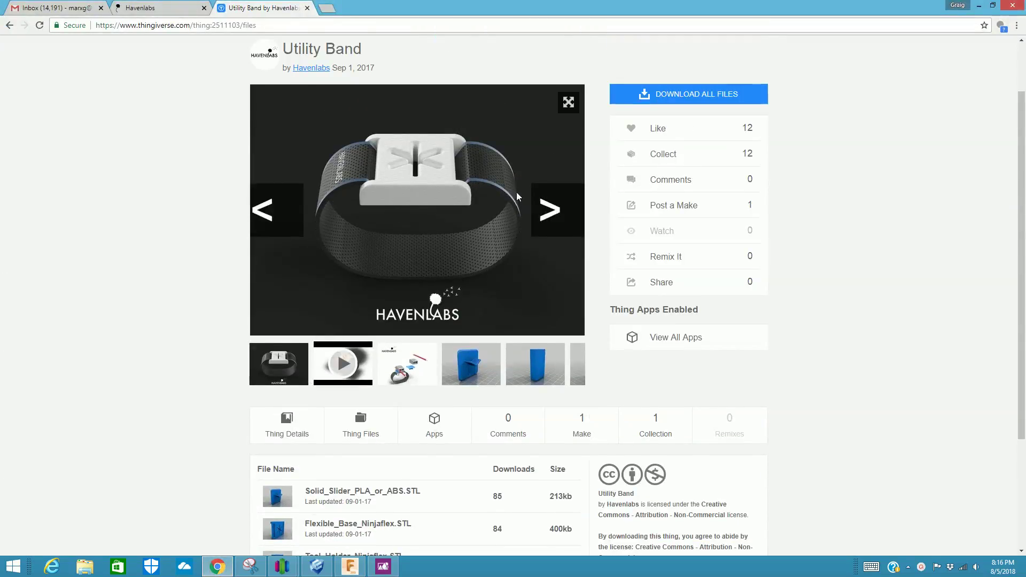
{"action": "left_click", "coordinate": [170, 8]}
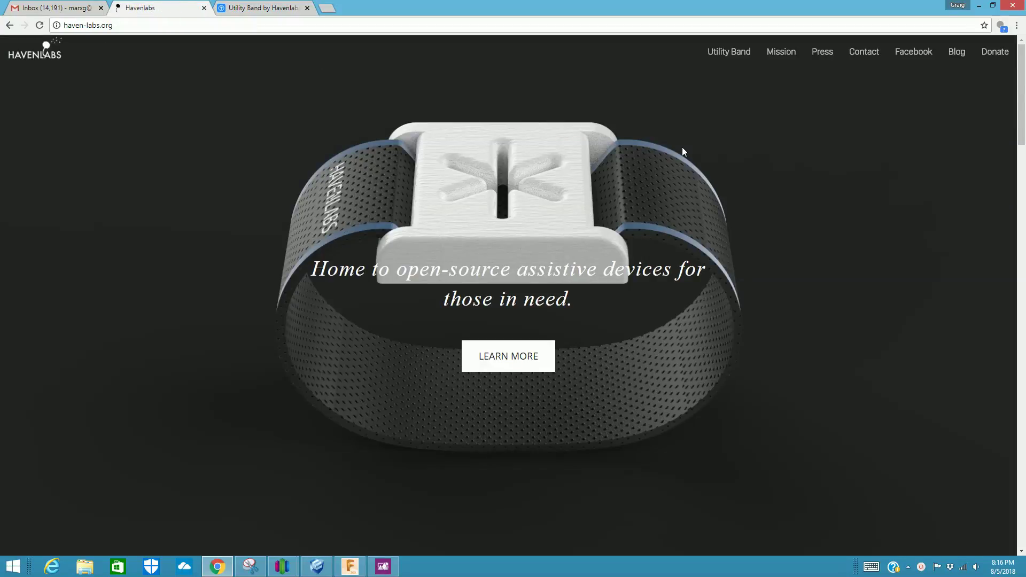
{"action": "mouse_move", "coordinate": [1021, 119]}
{"action": "left_mouse_down"}
{"action": "mouse_move", "coordinate": [1022, 152]}
{"action": "mouse_move", "coordinate": [1021, 118]}
{"action": "left_mouse_up"}
{"action": "scroll", "coordinate": [515, 236], "scroll_direction": "down", "scroll_amount": 8}
{"action": "scroll", "coordinate": [518, 235], "scroll_direction": "down", "scroll_amount": 8}
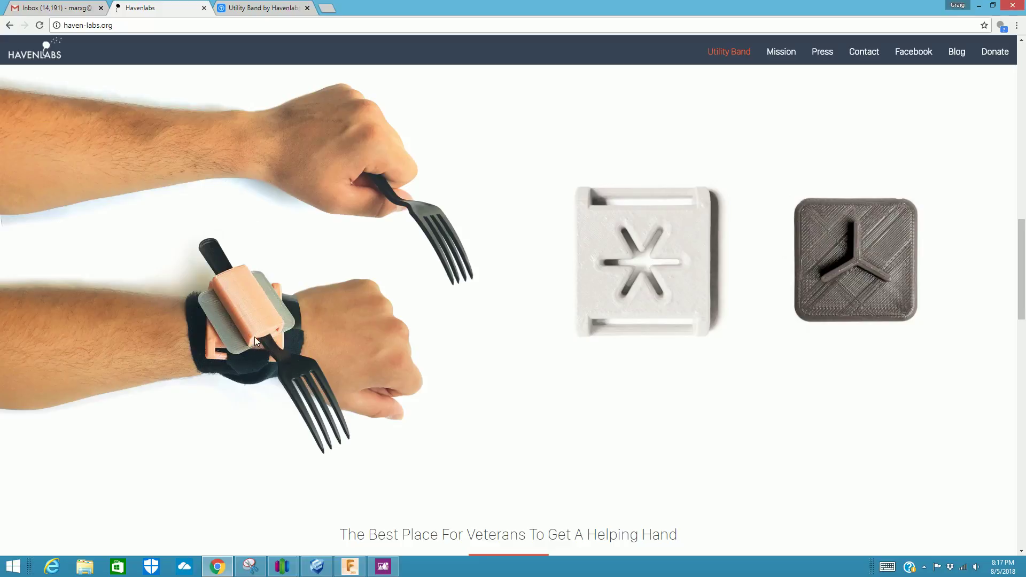
{"action": "scroll", "coordinate": [646, 357], "scroll_direction": "down", "scroll_amount": 3}
{"action": "scroll", "coordinate": [384, 301], "scroll_direction": "up", "scroll_amount": 4}
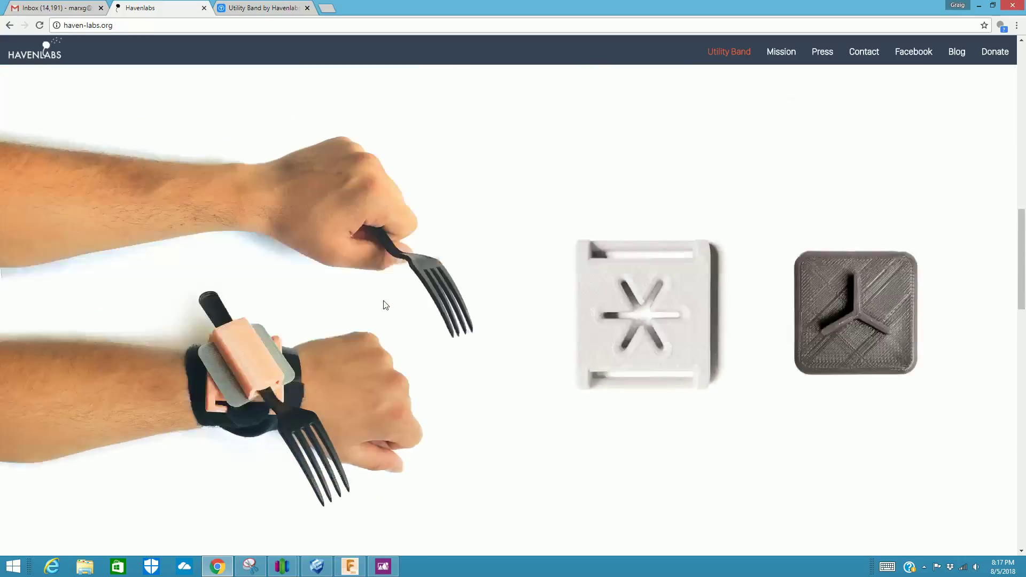
Return to the Thingiverse Utility Band page and view the gallery images of the slider, tool holder, silverware holder and flexible base
{"action": "left_click", "coordinate": [265, 7]}
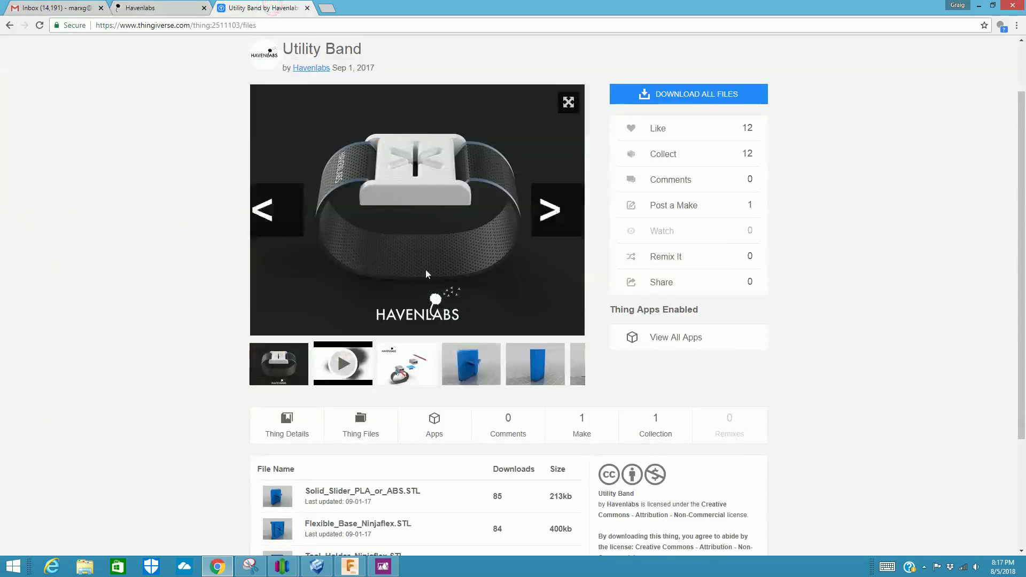
{"action": "left_click", "coordinate": [493, 380]}
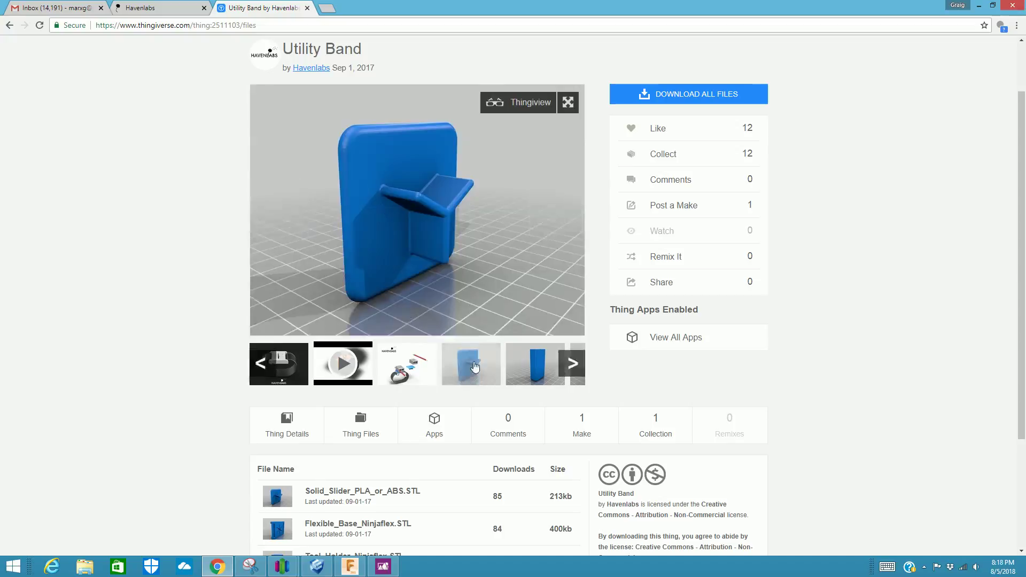
{"action": "left_click", "coordinate": [570, 369]}
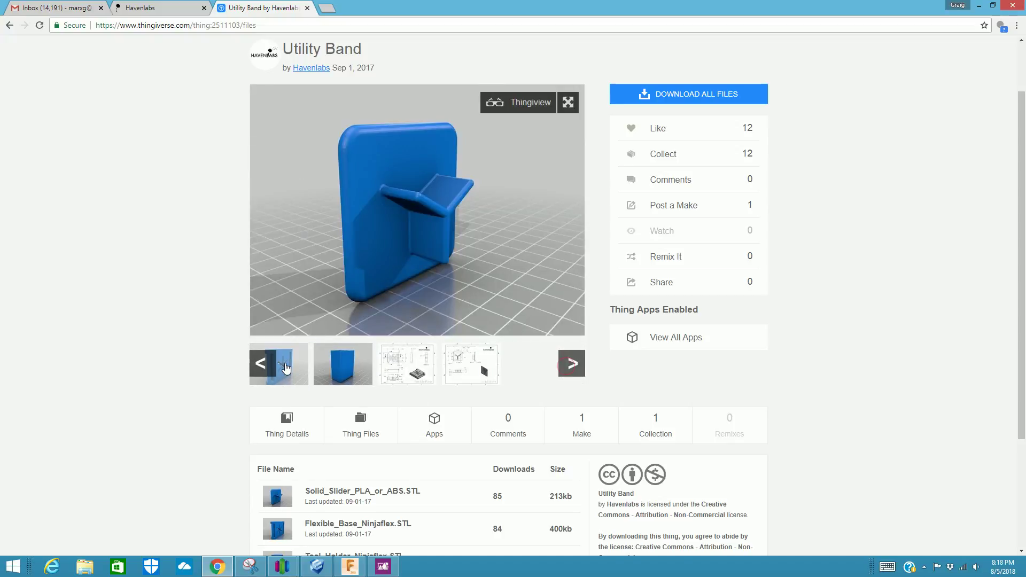
{"action": "left_click", "coordinate": [333, 373]}
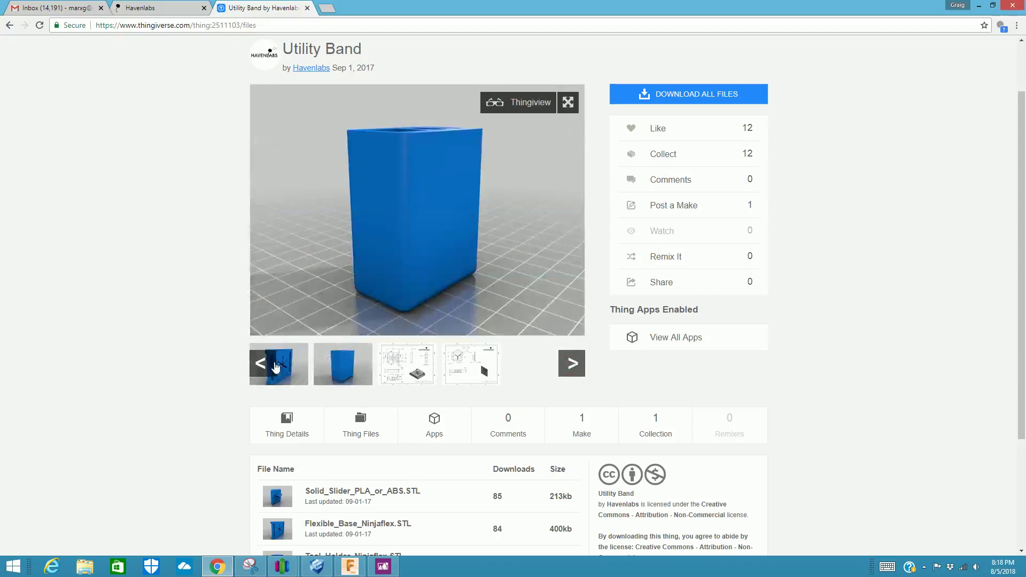
{"action": "left_click", "coordinate": [261, 363]}
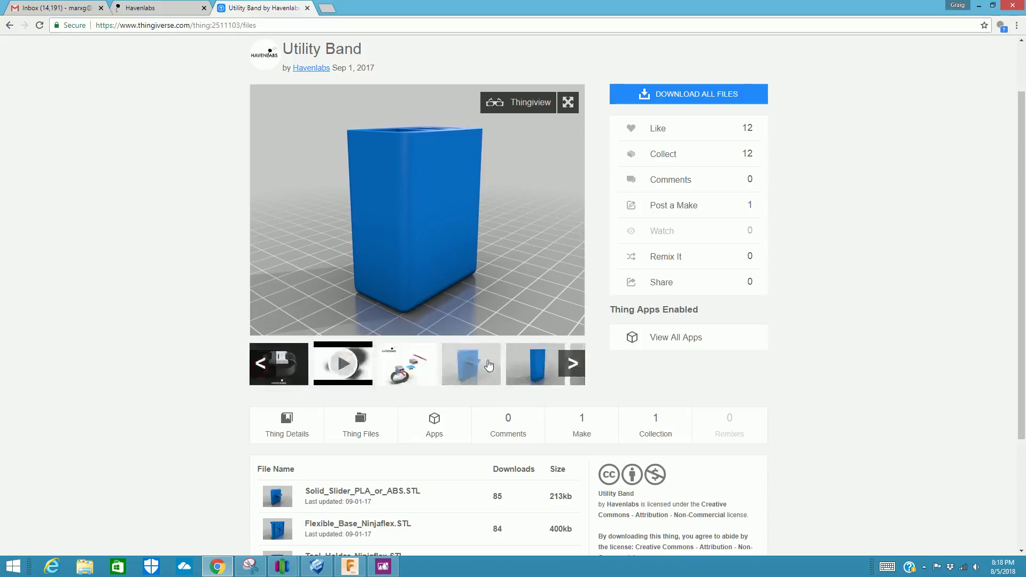
{"action": "left_click", "coordinate": [524, 366]}
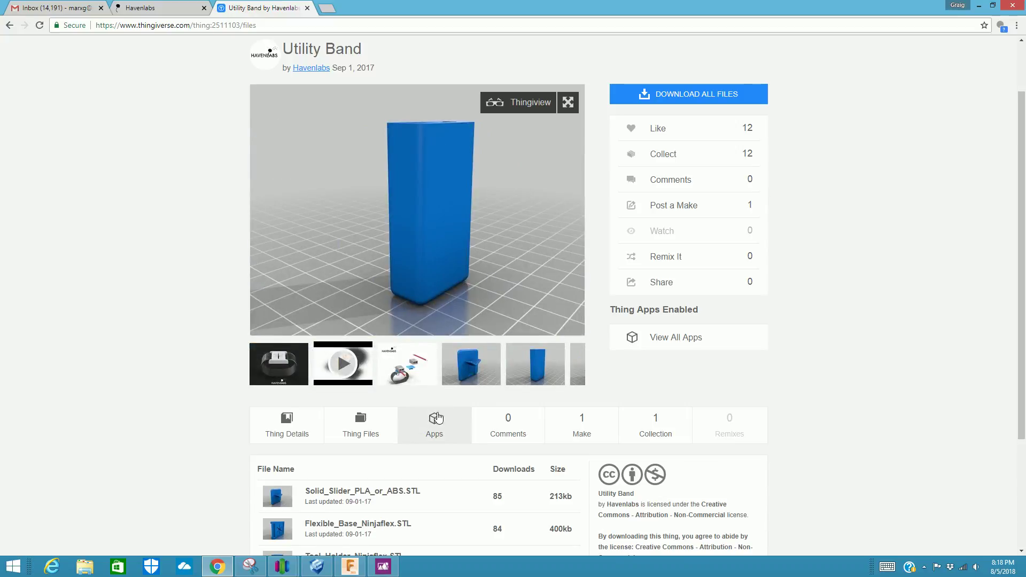
{"action": "left_click", "coordinate": [471, 370]}
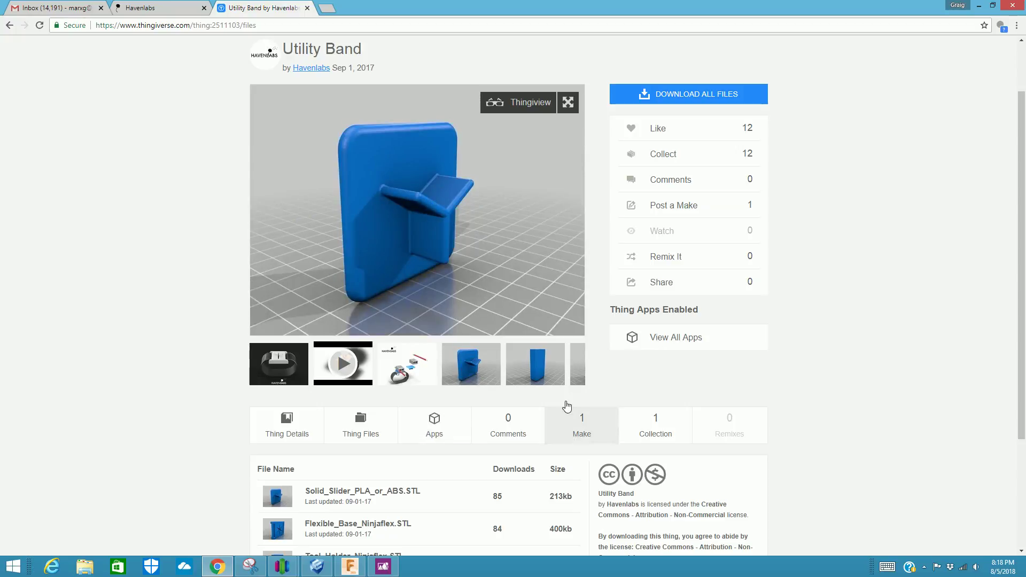
{"action": "left_click", "coordinate": [577, 384]}
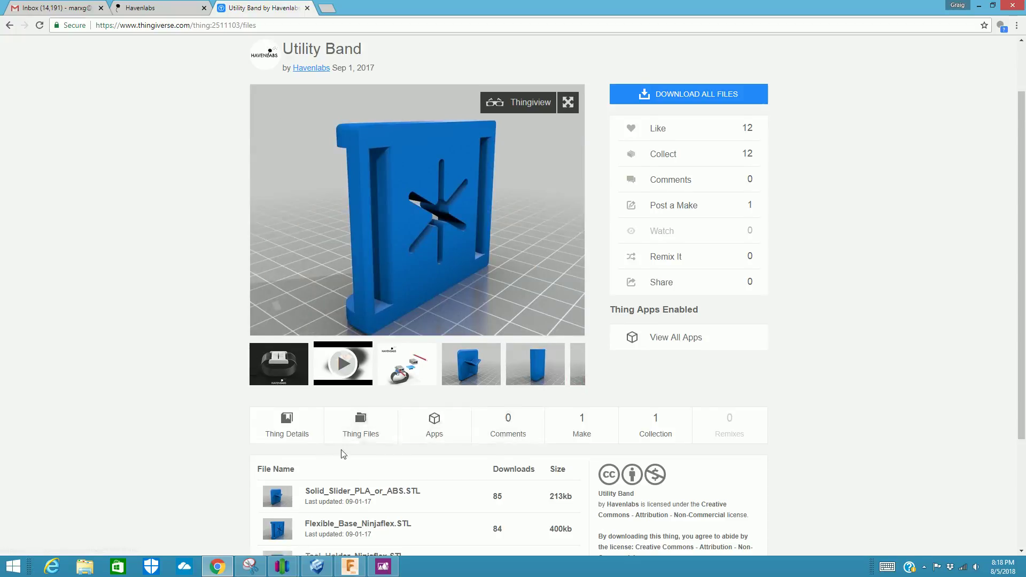
Download Solid_Slider_PLA_or_ABS.STL and Flexible_Base_Ninjaflex.STL from the Utility Band file list
{"action": "scroll", "coordinate": [344, 451], "scroll_direction": "down", "scroll_amount": 2}
{"action": "left_click", "coordinate": [345, 386]}
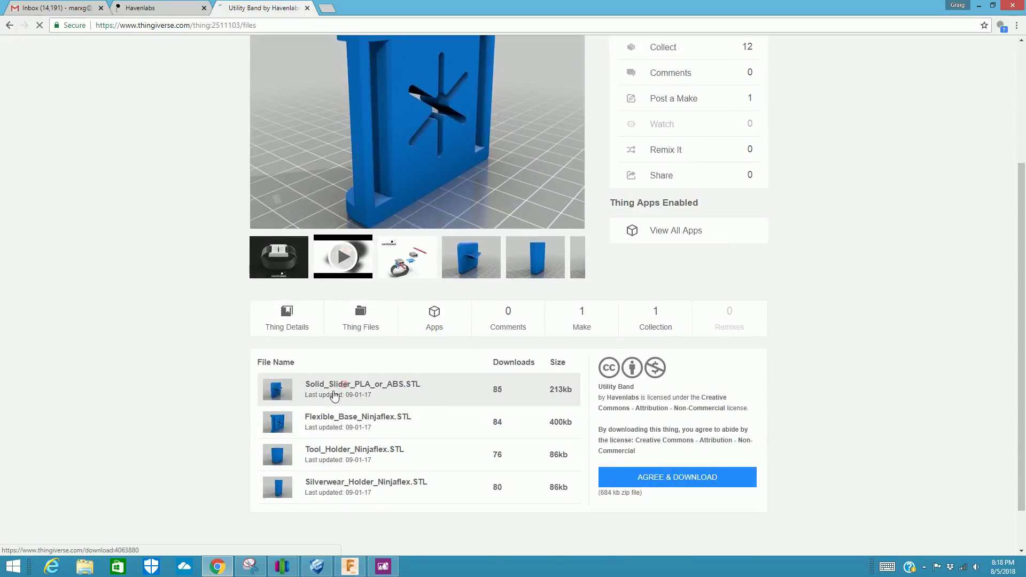
{"action": "left_click", "coordinate": [358, 418]}
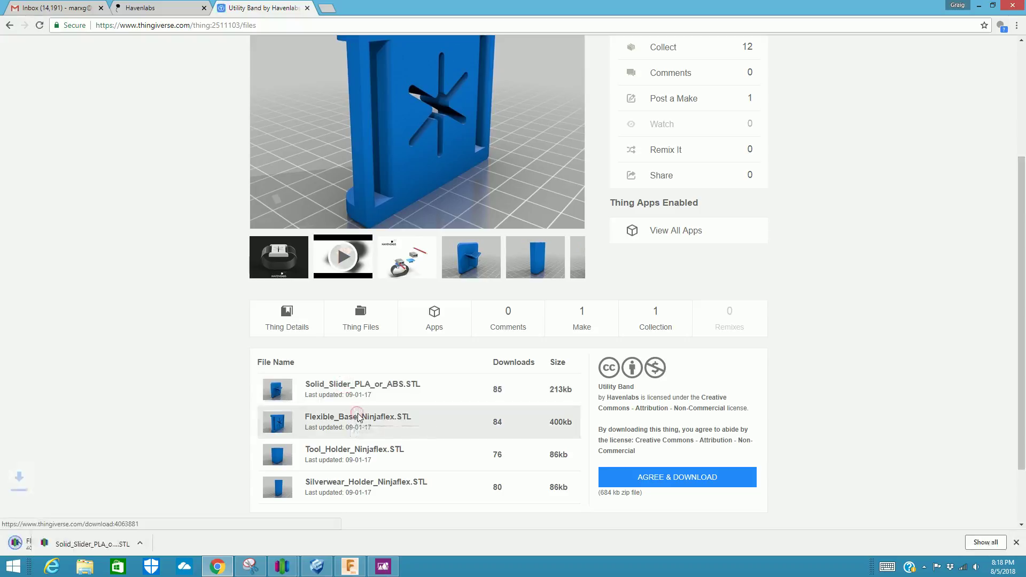
Switch to Simplify3D and import the downloaded Flexible_Base_Ninjaflex (2) and Solid_Slider_PLA_or_ABS (1) models together
{"action": "left_click", "coordinate": [282, 566]}
{"action": "left_click", "coordinate": [249, 529]}
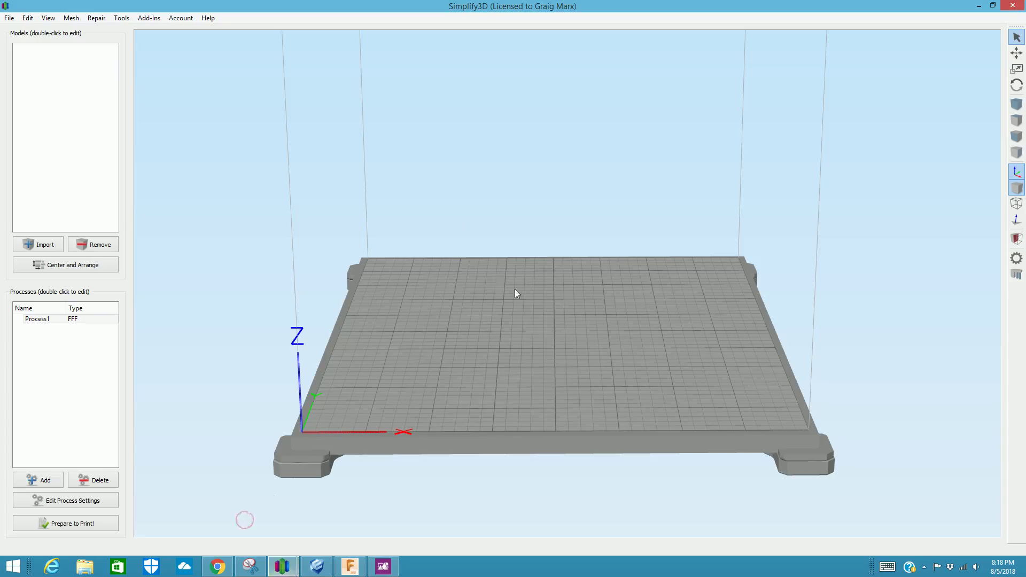
{"action": "left_click_drag", "start_coordinate": [526, 309], "coordinate": [514, 338]}
{"action": "scroll", "coordinate": [557, 334], "scroll_direction": "up", "scroll_amount": 3}
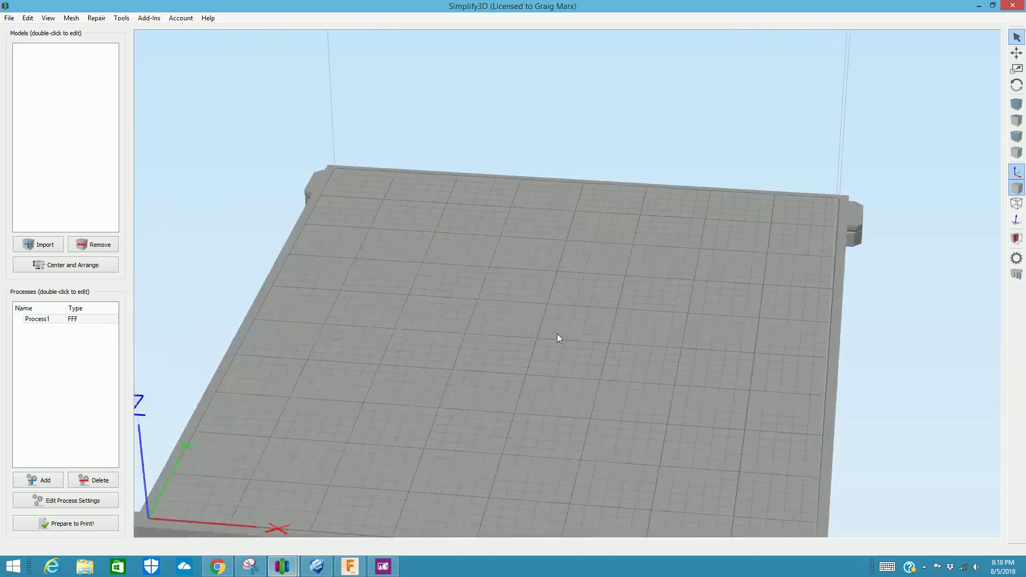
{"action": "scroll", "coordinate": [557, 337], "scroll_direction": "down", "scroll_amount": 5}
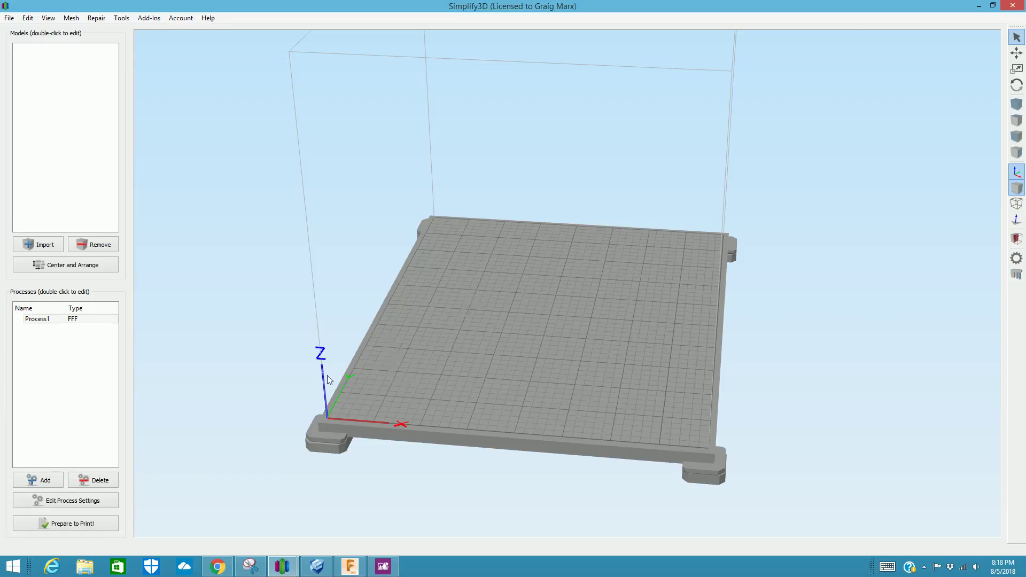
{"action": "left_click", "coordinate": [46, 245]}
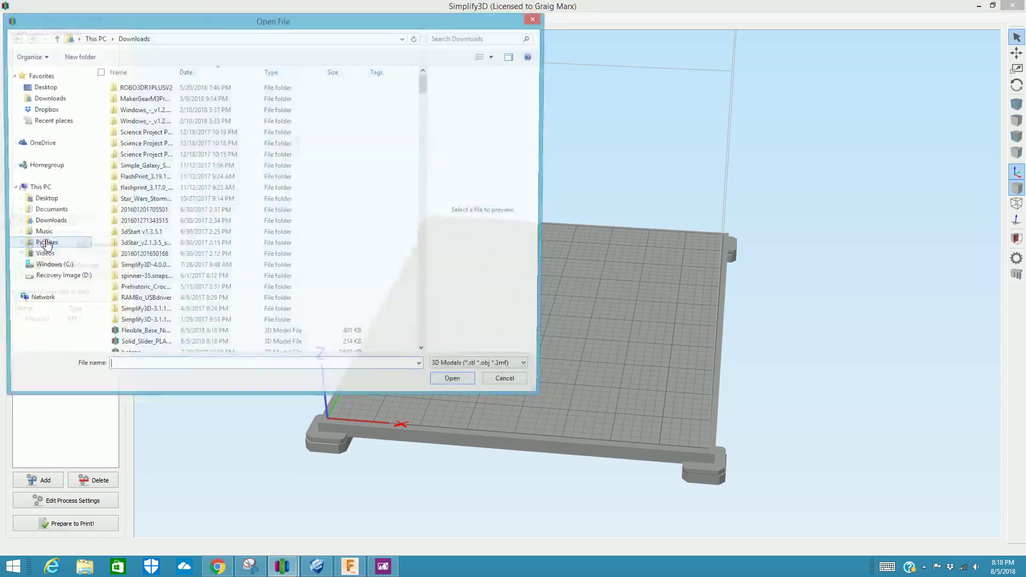
{"action": "left_click", "coordinate": [140, 335]}
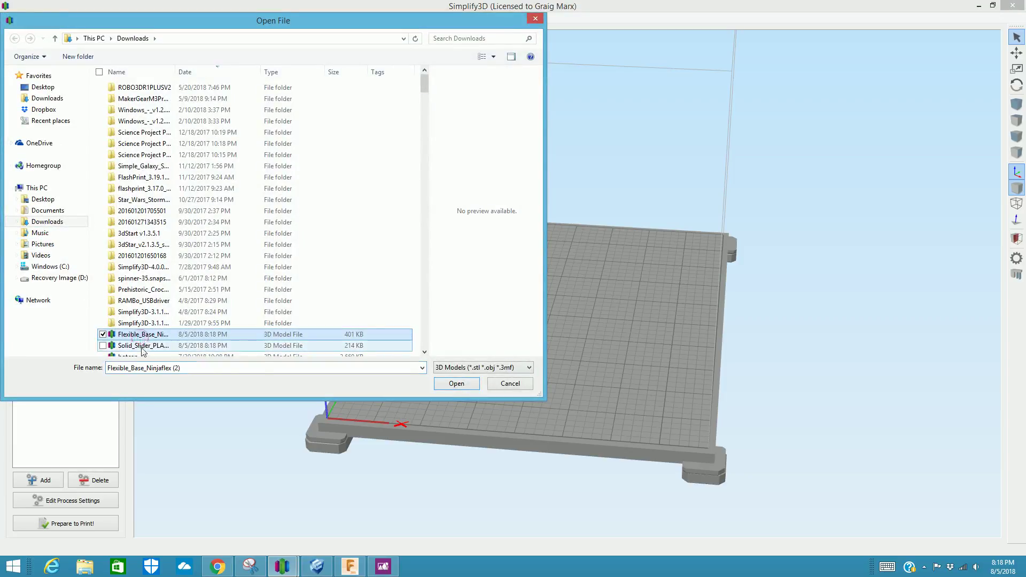
{"action": "left_click", "coordinate": [143, 346], "text": "ctrl"}
{"action": "left_click", "coordinate": [455, 386]}
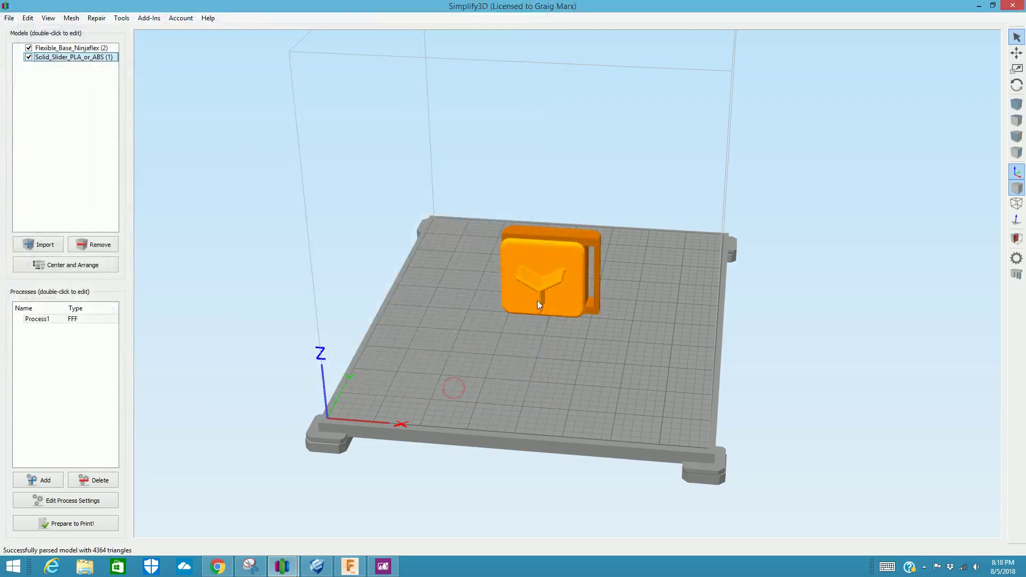
Set the solid slider's X rotation to 90 degrees so its plate lies flat on the bed
{"action": "double_click", "coordinate": [552, 301]}
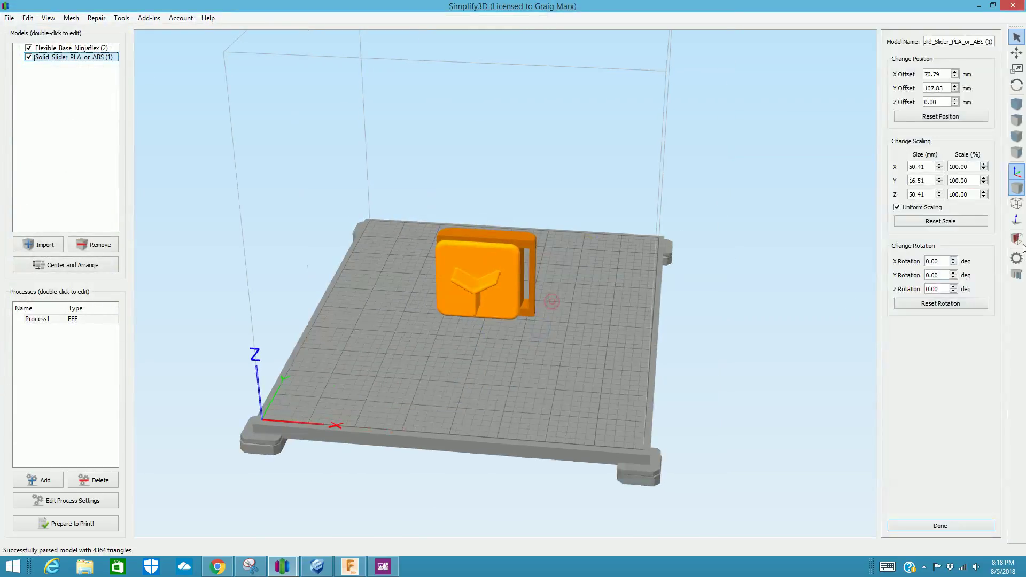
{"action": "double_click", "coordinate": [936, 261]}
{"action": "type", "text": "90"}
{"action": "key", "text": "Return"}
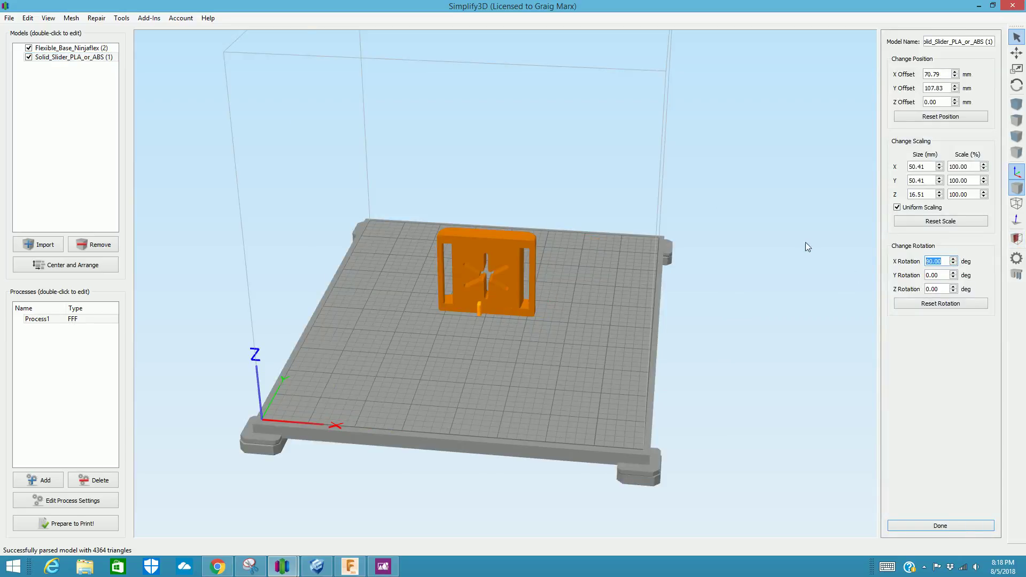
Set the flexible base's X rotation to -90 degrees, and center and arrange both models on the bed
{"action": "left_click", "coordinate": [519, 288]}
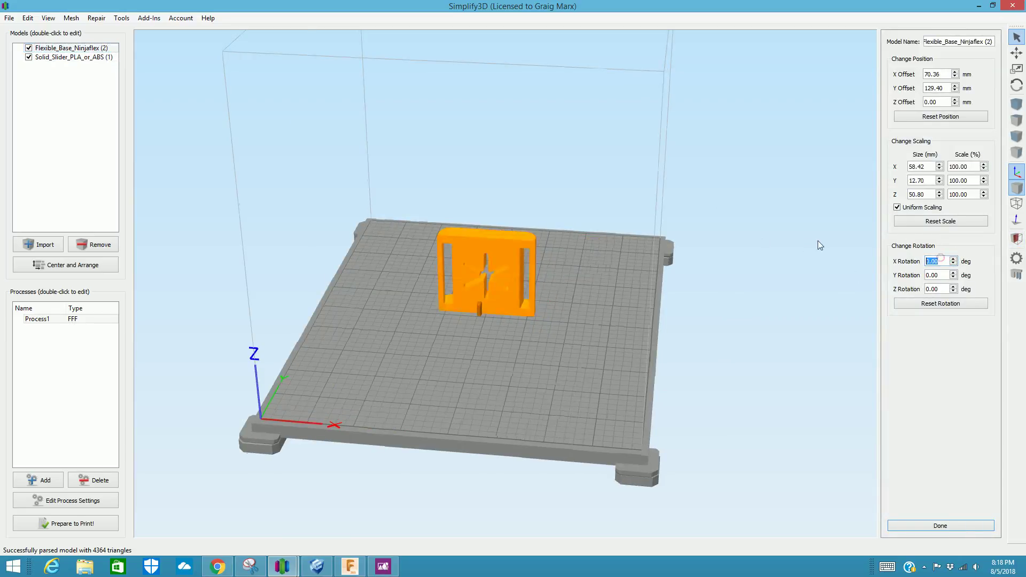
{"action": "type", "text": "-90"}
{"action": "key", "text": "Return"}
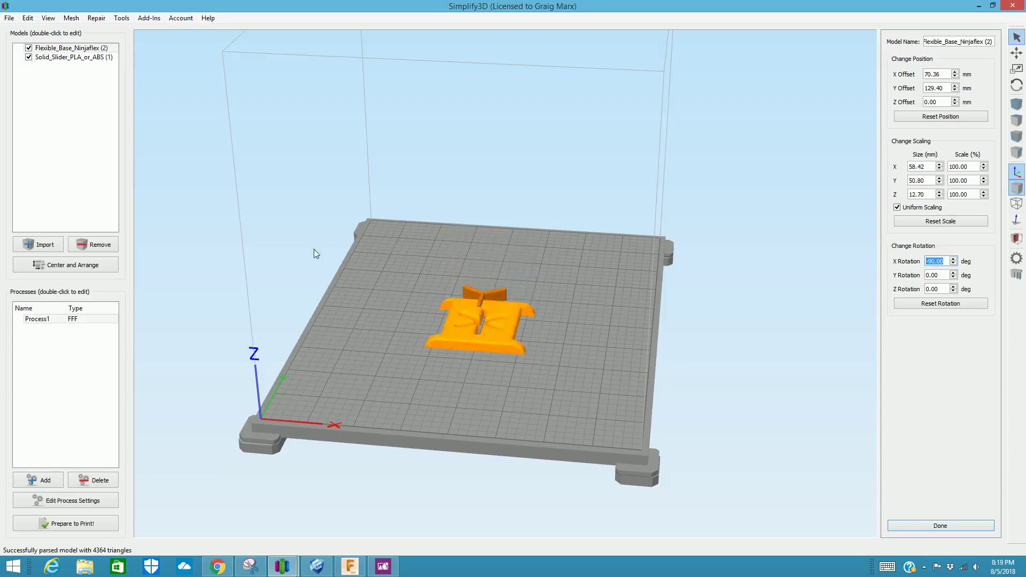
{"action": "left_click", "coordinate": [37, 264]}
Examine the arranged models from several angles, comparing the slider's three-armed post with the base's star-shaped slots
{"action": "left_click_drag", "start_coordinate": [412, 374], "coordinate": [488, 405]}
{"action": "scroll", "coordinate": [422, 401], "scroll_direction": "up", "scroll_amount": 3}
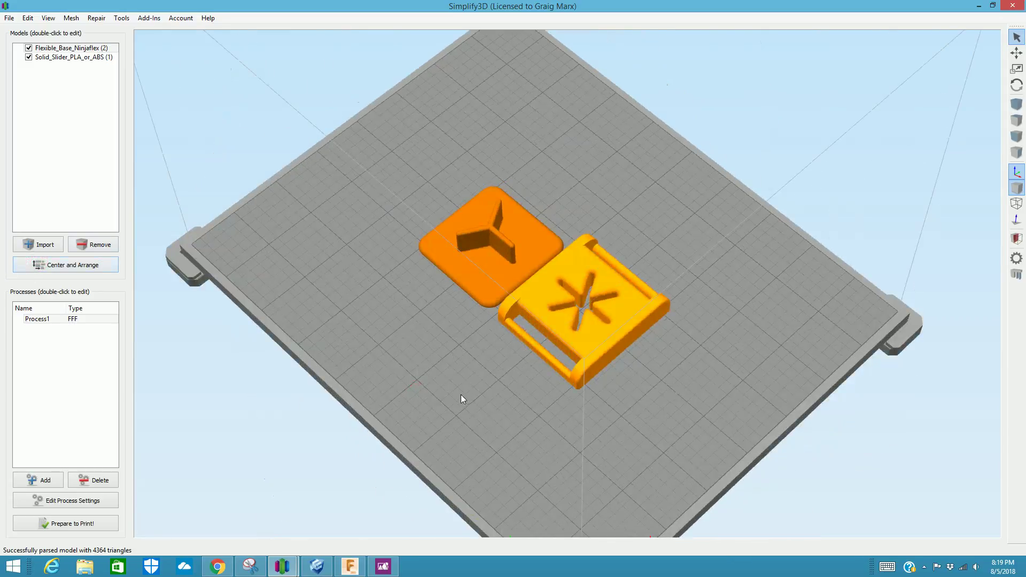
{"action": "scroll", "coordinate": [444, 393], "scroll_direction": "up", "scroll_amount": 3}
{"action": "scroll", "coordinate": [444, 392], "scroll_direction": "down", "scroll_amount": 2}
{"action": "left_click_drag", "start_coordinate": [412, 391], "coordinate": [396, 355]}
{"action": "scroll", "coordinate": [468, 412], "scroll_direction": "up", "scroll_amount": 3}
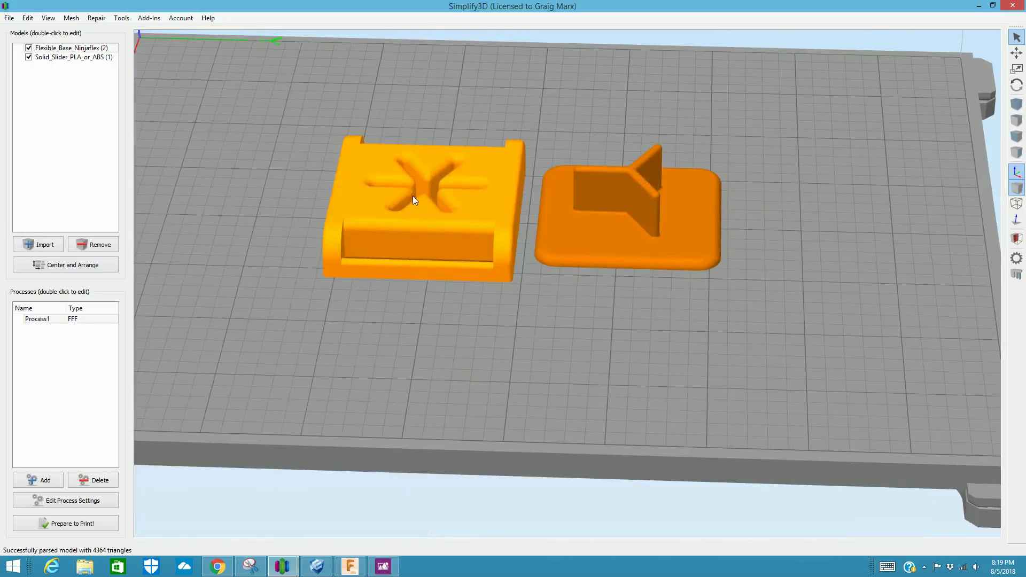
{"action": "left_click", "coordinate": [601, 260]}
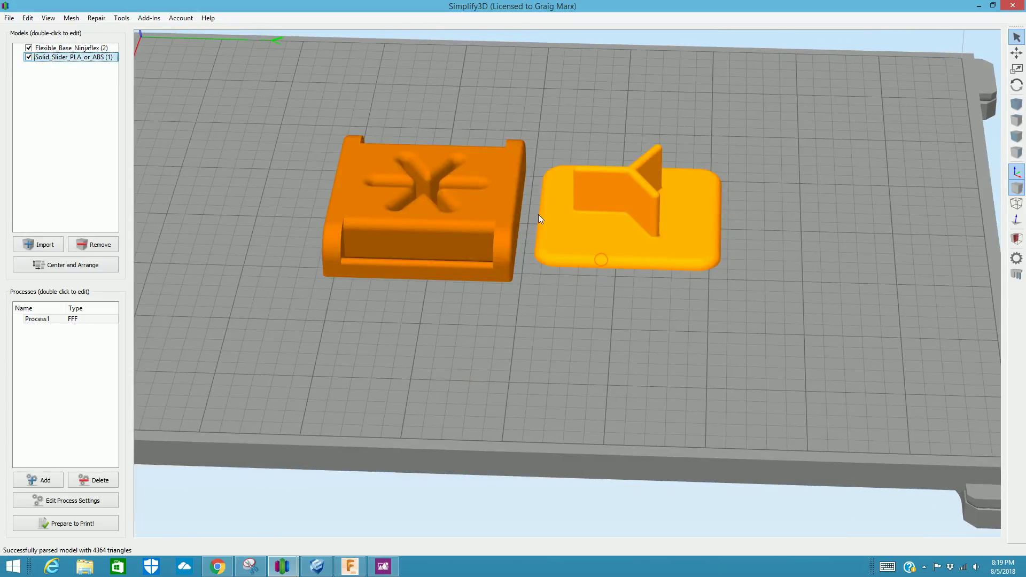
{"action": "left_click_drag", "start_coordinate": [486, 318], "coordinate": [459, 321]}
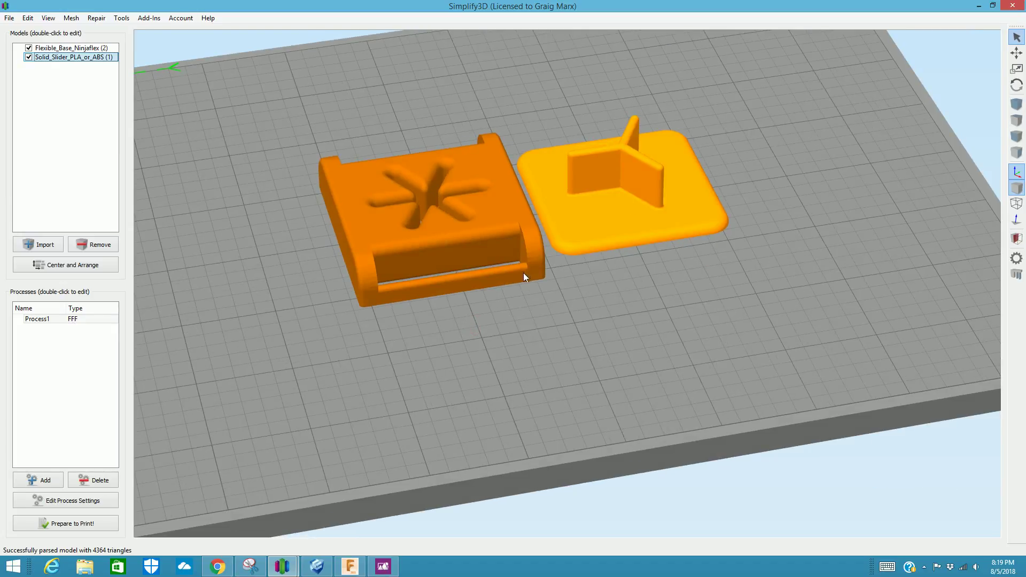
{"action": "left_click_drag", "start_coordinate": [473, 318], "coordinate": [431, 320]}
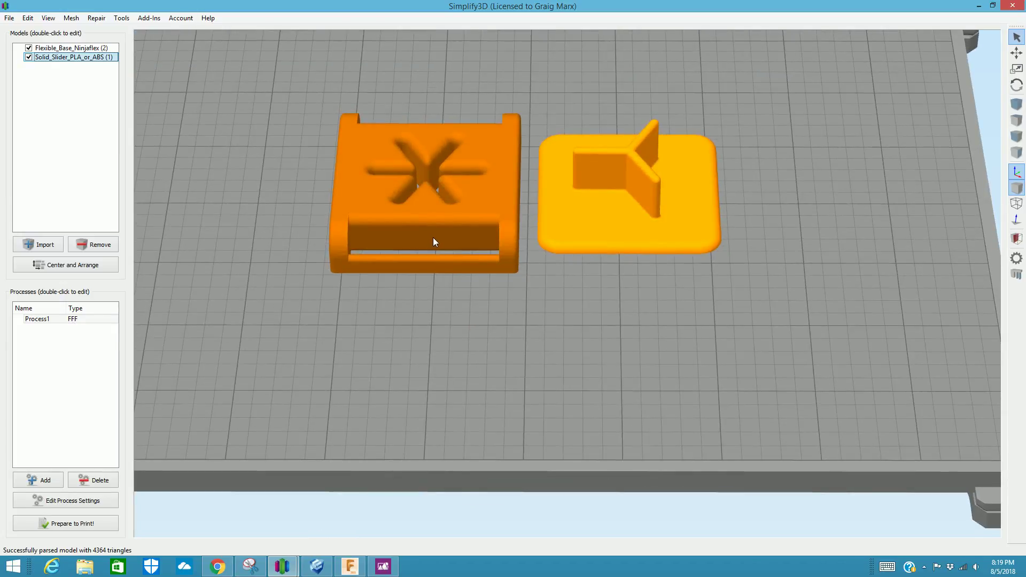
Select the flexible base and inspect its star-shaped cutout and side strap openings from several angles
{"action": "left_click", "coordinate": [403, 192]}
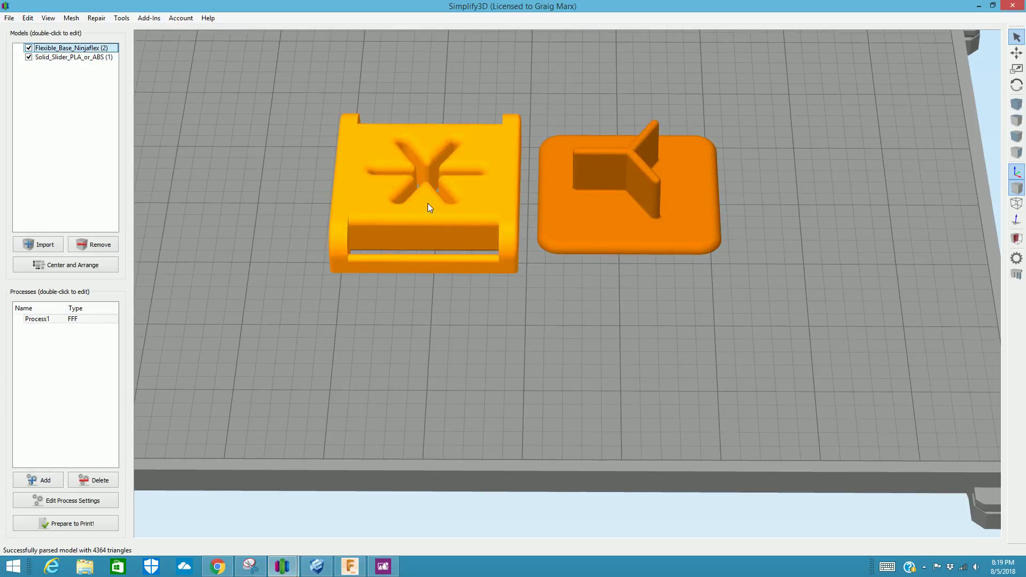
{"action": "left_click_drag", "start_coordinate": [360, 266], "coordinate": [410, 353]}
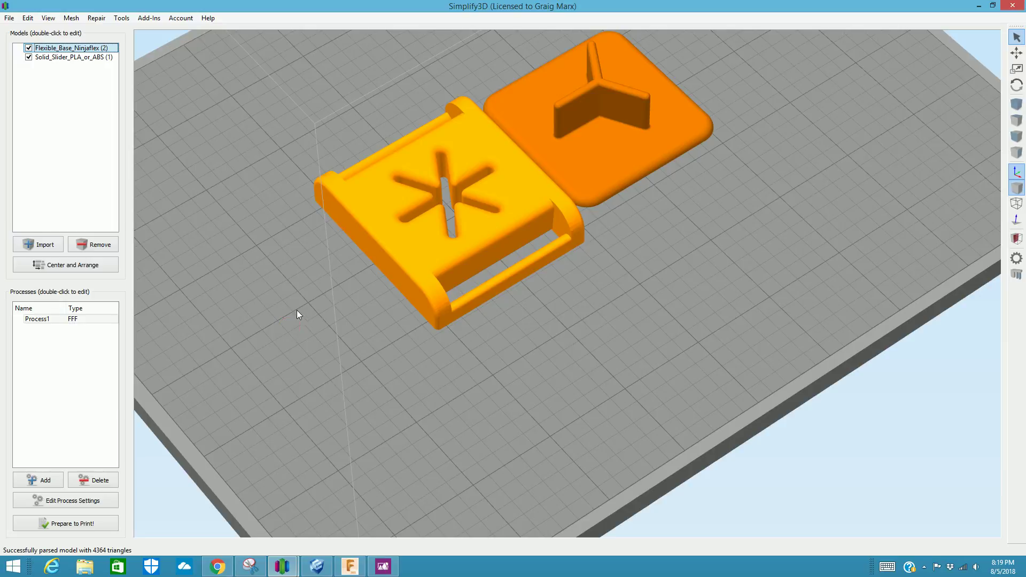
{"action": "scroll", "coordinate": [289, 305], "scroll_direction": "up", "scroll_amount": 2}
{"action": "scroll", "coordinate": [286, 310], "scroll_direction": "down", "scroll_amount": 5}
{"action": "scroll", "coordinate": [293, 306], "scroll_direction": "up", "scroll_amount": 3}
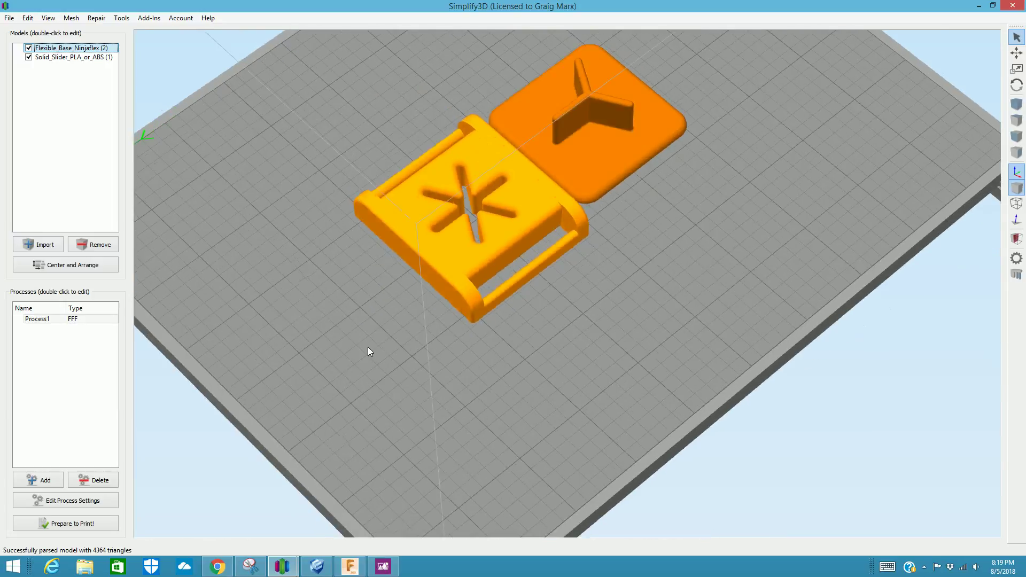
{"action": "left_click_drag", "start_coordinate": [367, 348], "coordinate": [393, 350]}
{"action": "mouse_move", "coordinate": [318, 335]}
{"action": "left_mouse_down"}
{"action": "mouse_move", "coordinate": [377, 360]}
{"action": "mouse_move", "coordinate": [398, 319]}
{"action": "mouse_move", "coordinate": [393, 327]}
{"action": "mouse_move", "coordinate": [308, 305]}
{"action": "mouse_move", "coordinate": [388, 322]}
{"action": "left_mouse_up"}
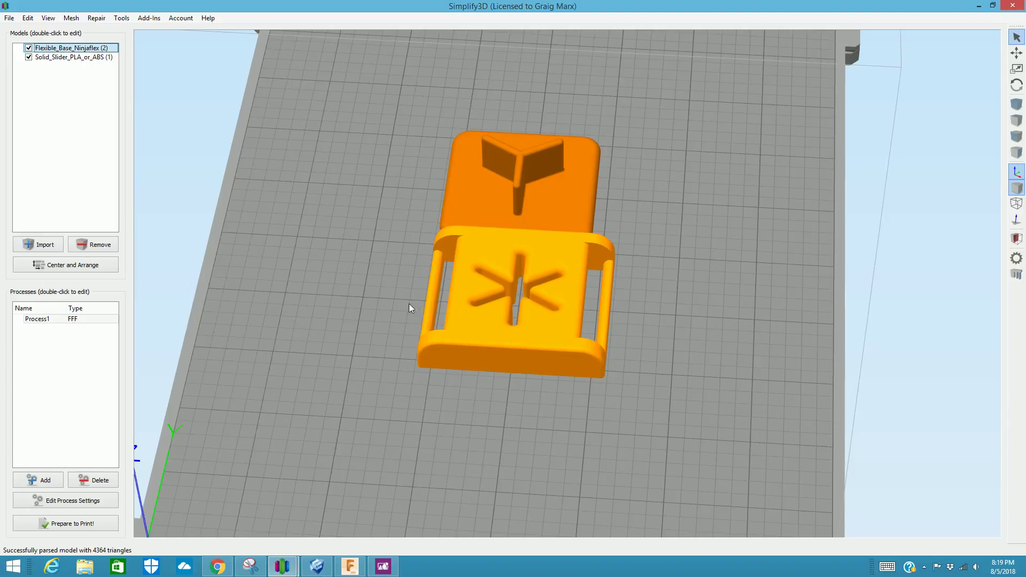
{"action": "left_click_drag", "start_coordinate": [343, 320], "coordinate": [425, 313]}
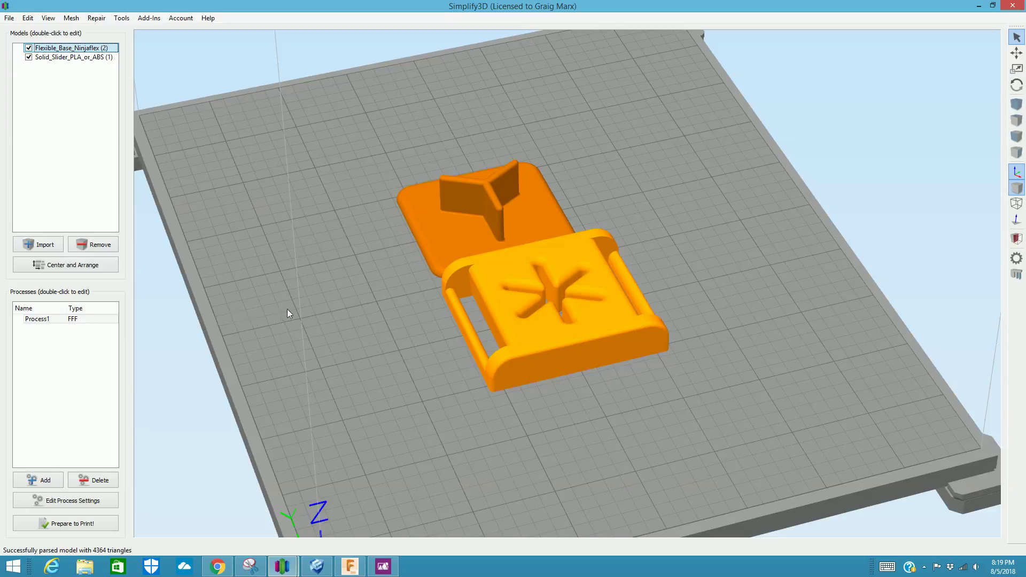
Remove the flexible base from the bed and center the solid slider on its own
{"action": "left_click_drag", "start_coordinate": [328, 452], "coordinate": [339, 310]}
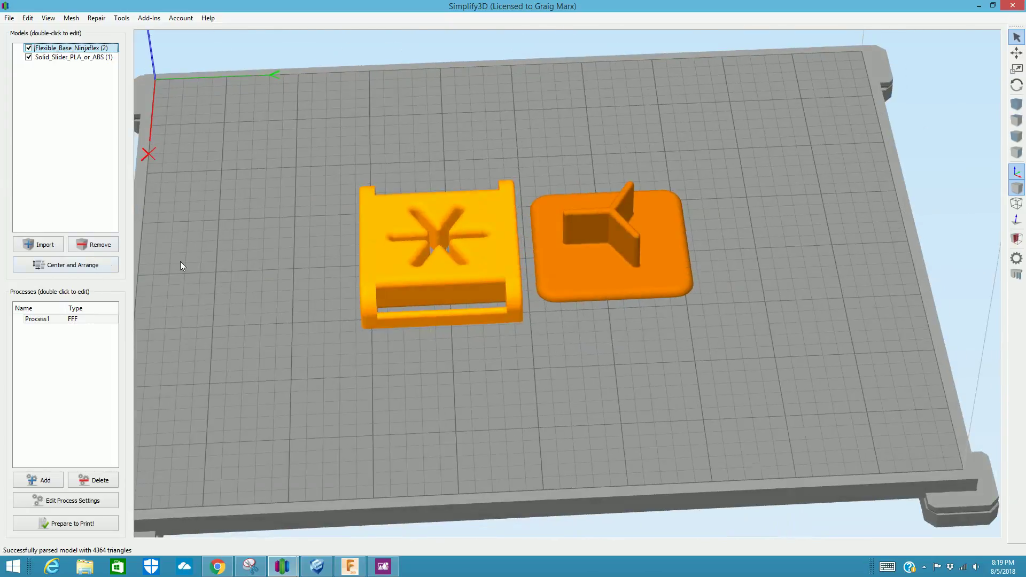
{"action": "left_click", "coordinate": [110, 248]}
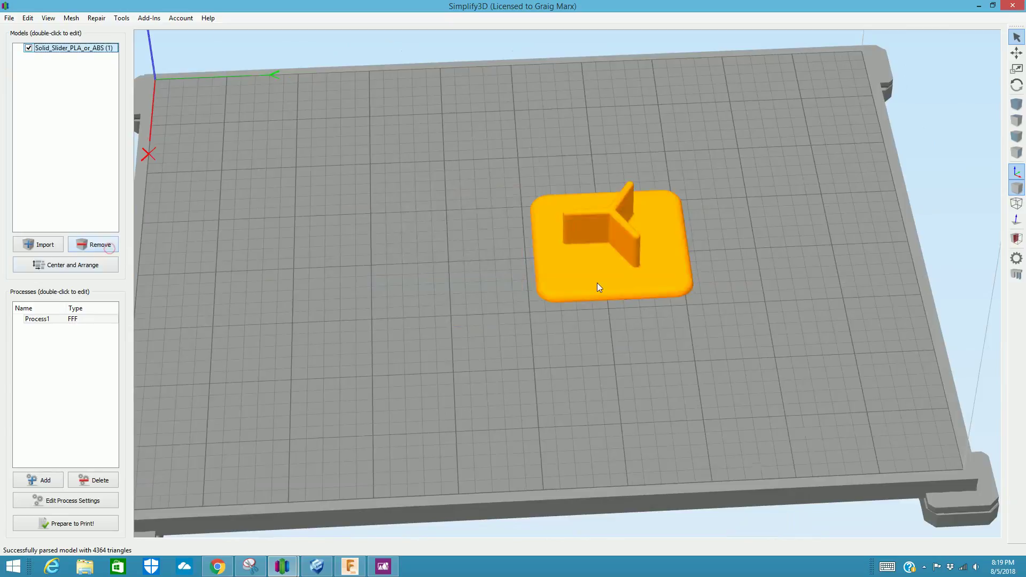
{"action": "left_click", "coordinate": [62, 265]}
{"action": "scroll", "coordinate": [410, 339], "scroll_direction": "up", "scroll_amount": 10}
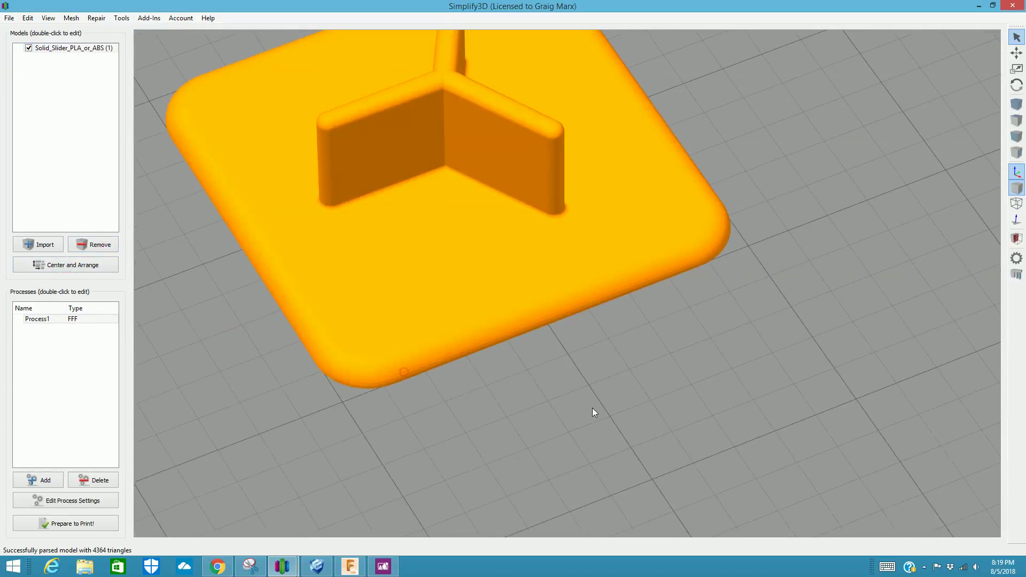
{"action": "scroll", "coordinate": [477, 364], "scroll_direction": "down", "scroll_amount": 5}
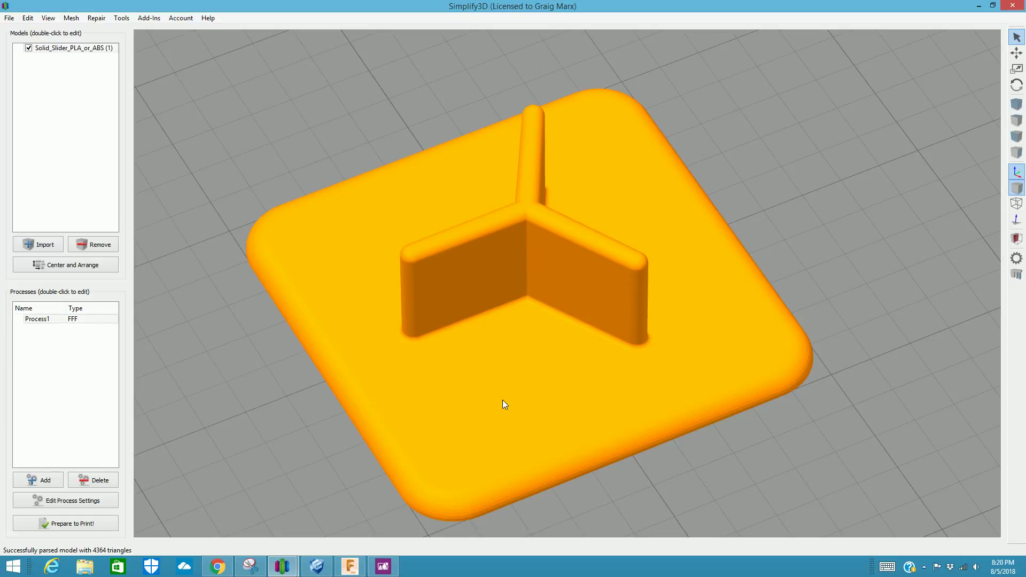
Examine the solid slider from several angles, focusing on its three-armed post, rounded arm edges and the plate's rounded border
{"action": "left_click_drag", "start_coordinate": [503, 405], "coordinate": [540, 405]}
{"action": "scroll", "coordinate": [527, 397], "scroll_direction": "up", "scroll_amount": 2}
{"action": "scroll", "coordinate": [527, 397], "scroll_direction": "down", "scroll_amount": 1}
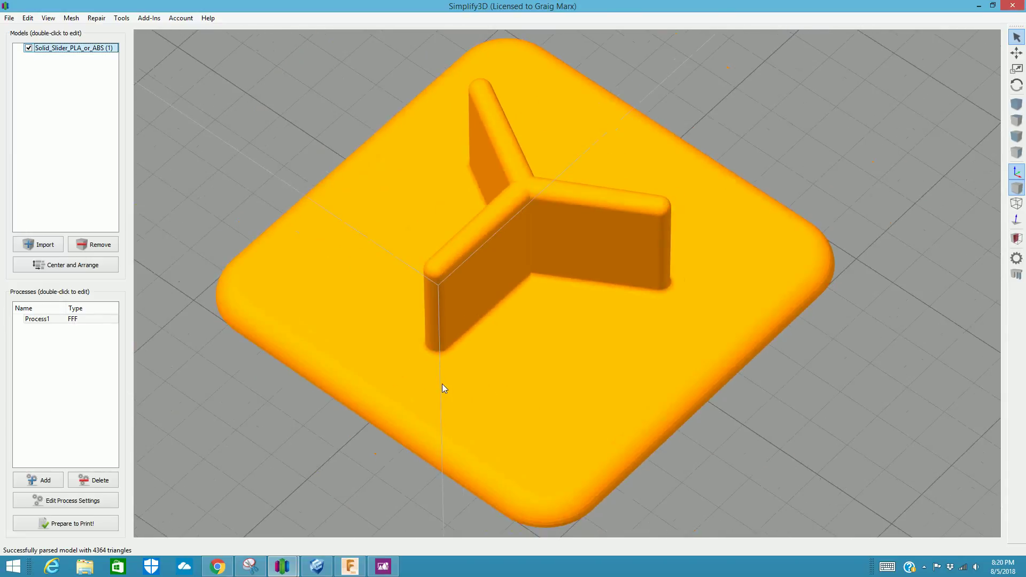
{"action": "middle_click_drag", "start_coordinate": [441, 384], "coordinate": [521, 403]}
{"action": "left_click_drag", "start_coordinate": [492, 390], "coordinate": [589, 382]}
{"action": "middle_click_drag", "start_coordinate": [589, 383], "coordinate": [469, 379]}
{"action": "left_click_drag", "start_coordinate": [468, 384], "coordinate": [345, 365]}
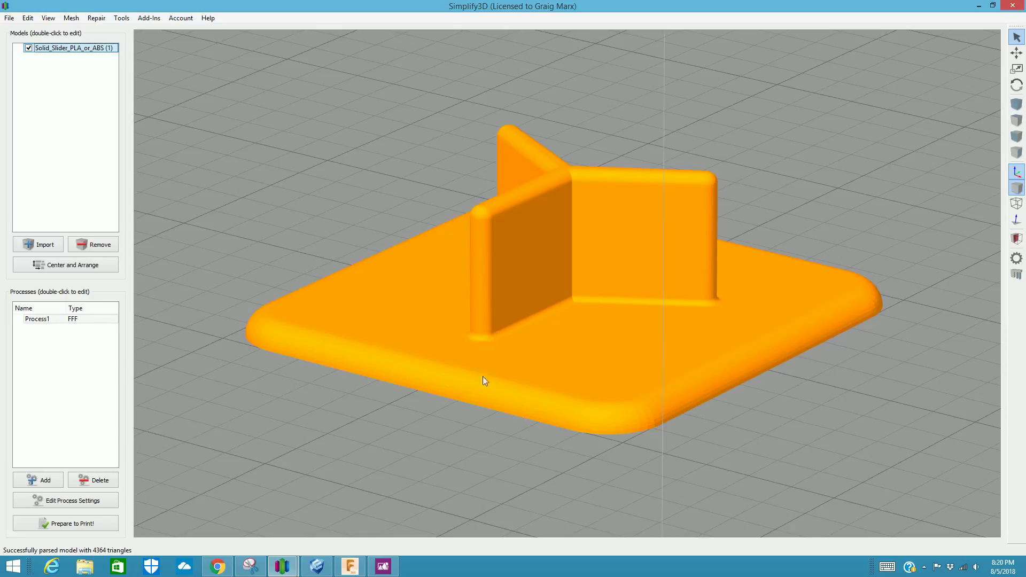
{"action": "right_click_drag", "start_coordinate": [534, 297], "coordinate": [457, 332]}
{"action": "left_click_drag", "start_coordinate": [488, 335], "coordinate": [513, 381]}
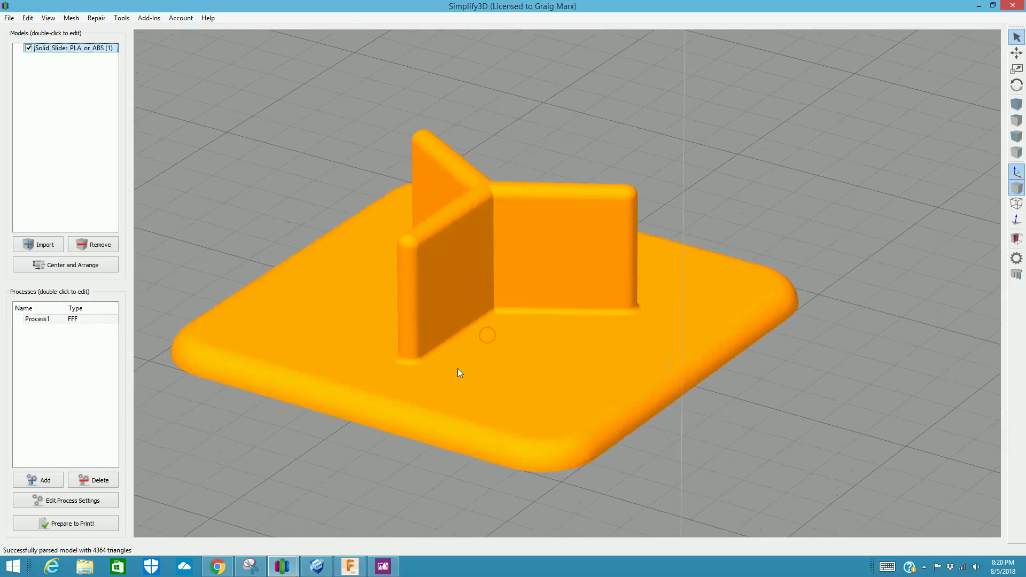
{"action": "right_click_drag", "start_coordinate": [460, 384], "coordinate": [496, 378]}
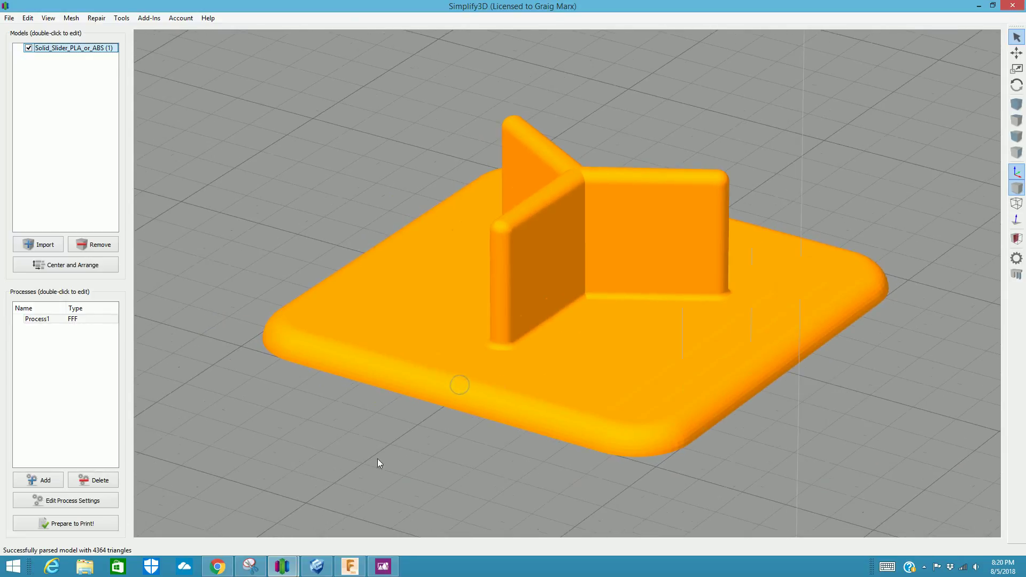
Switch to the Utility Band page in Chrome, view the two part drawings, and study the Solid Slider drawing enlarged in HP Connected Photo
{"action": "left_click", "coordinate": [217, 571]}
{"action": "scroll", "coordinate": [618, 363], "scroll_direction": "up", "scroll_amount": 3}
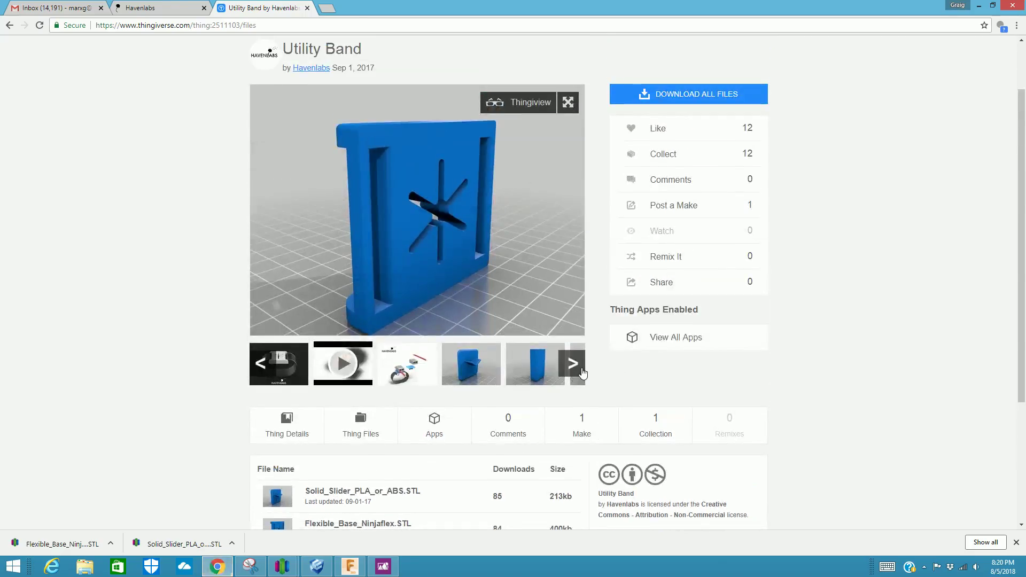
{"action": "left_click", "coordinate": [582, 373]}
{"action": "left_click", "coordinate": [422, 370]}
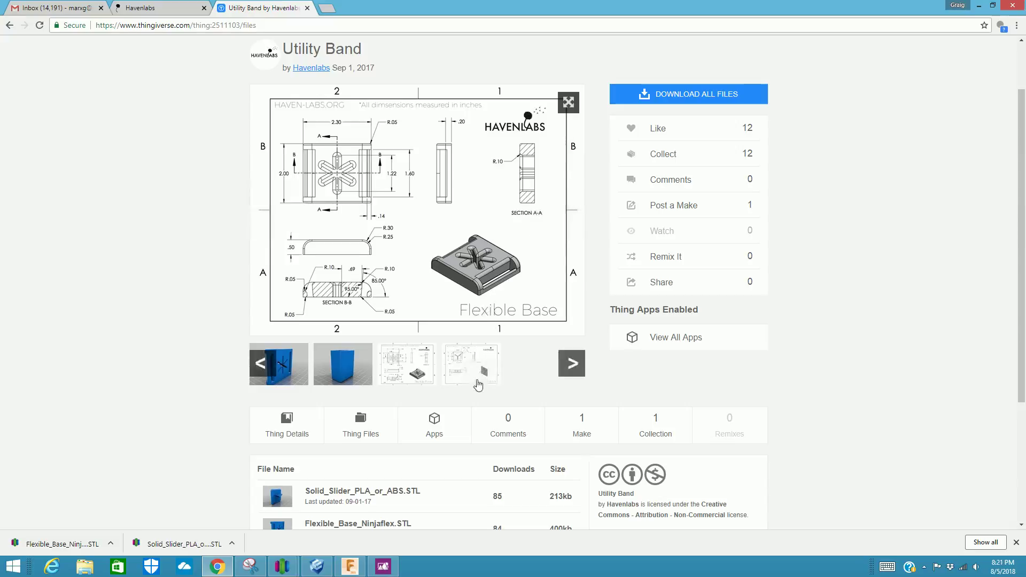
{"action": "left_click", "coordinate": [479, 383]}
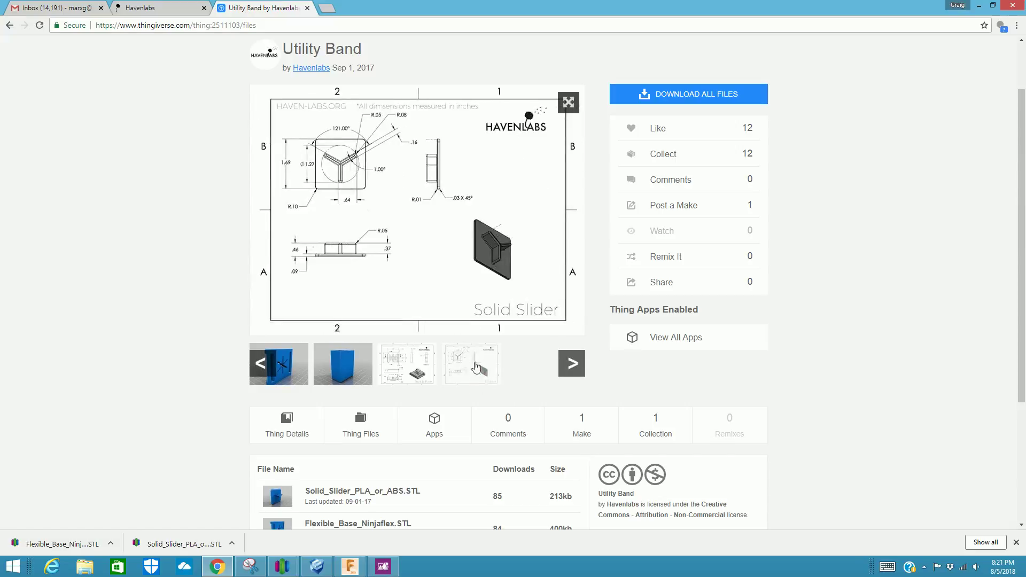
{"action": "left_click", "coordinate": [382, 568]}
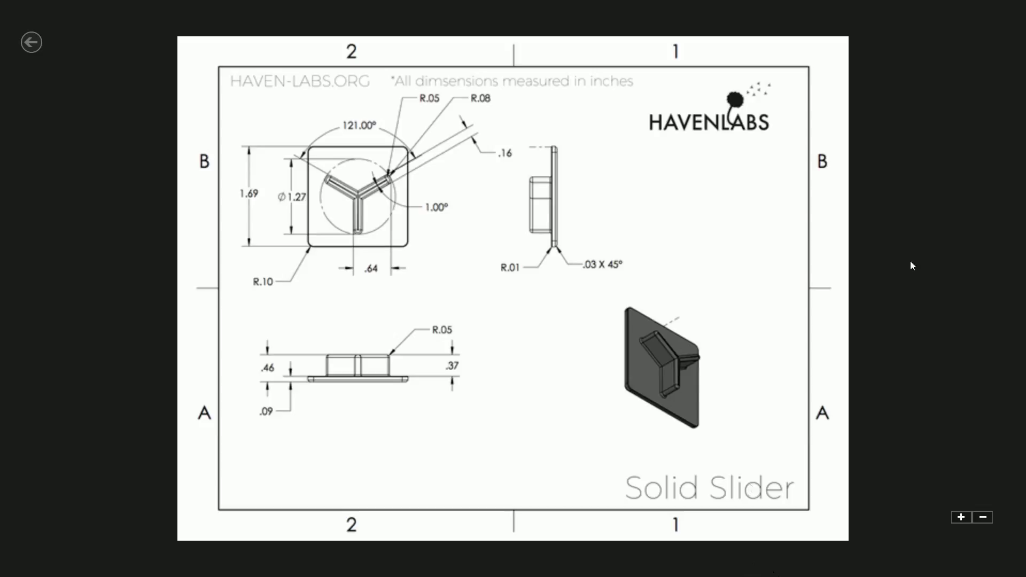
{"action": "left_click", "coordinate": [1002, 6]}
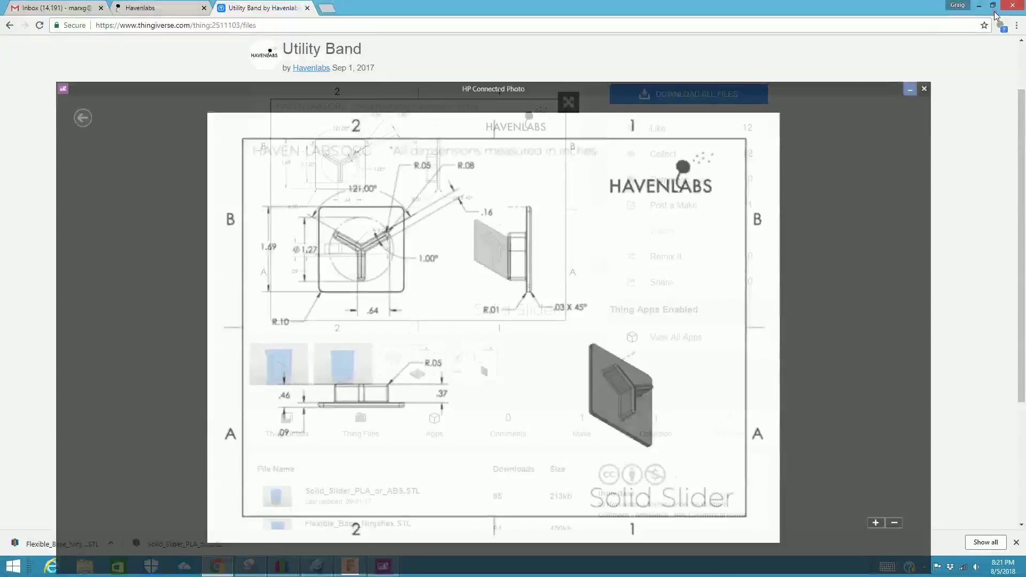
Switch to Fusion 360 and show the origin planes and axes in the Utility Band Slider design
{"action": "left_click", "coordinate": [353, 569]}
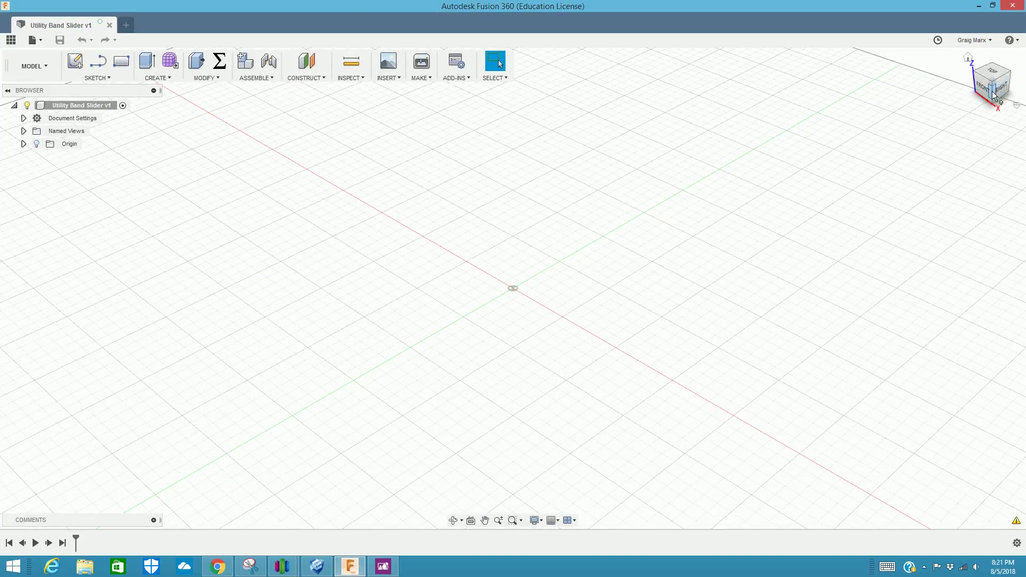
{"action": "left_click_drag", "start_coordinate": [996, 92], "coordinate": [1003, 89]}
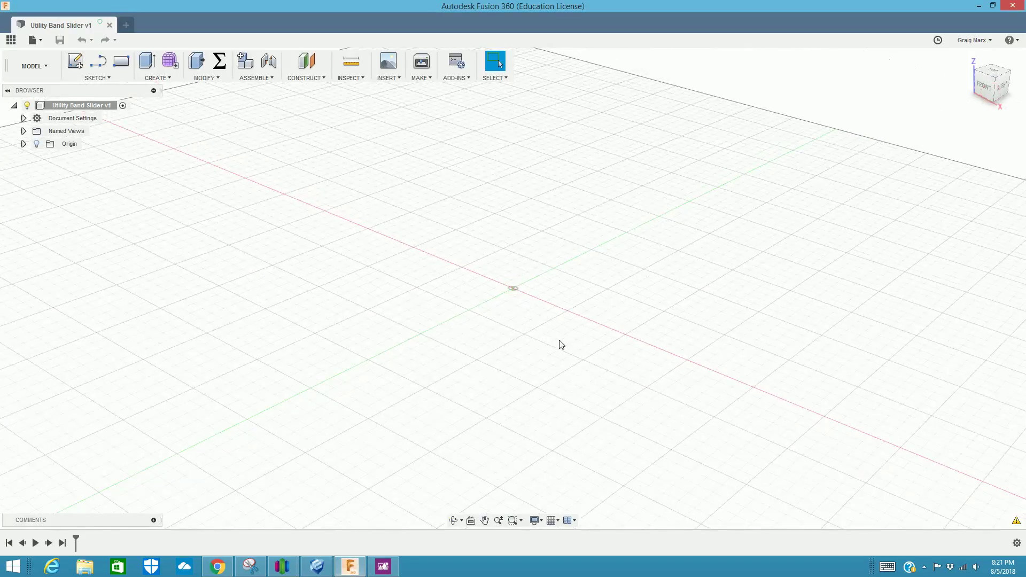
{"action": "left_click_drag", "start_coordinate": [989, 86], "coordinate": [996, 83]}
{"action": "middle_click_drag", "start_coordinate": [568, 274], "coordinate": [515, 268]}
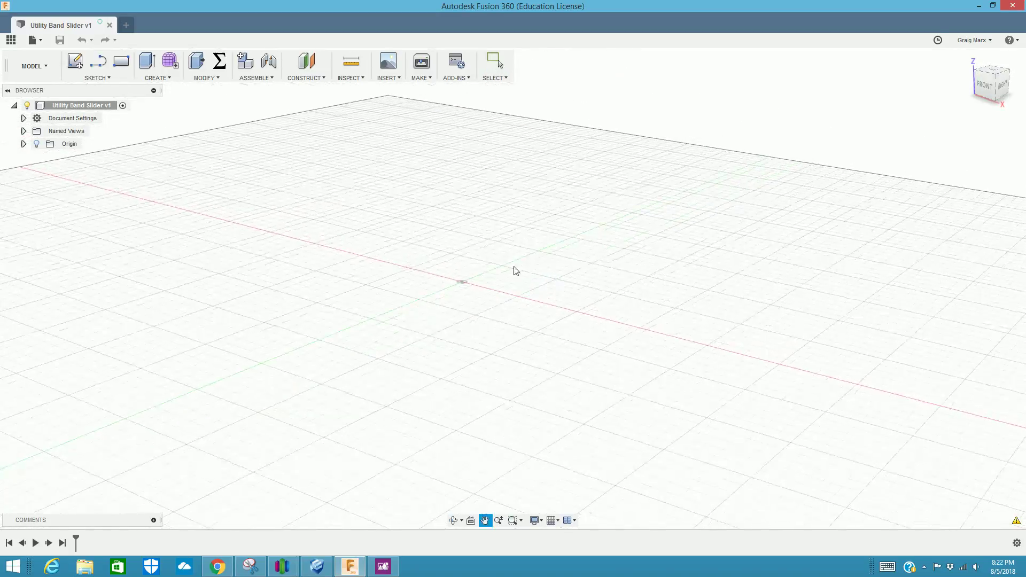
{"action": "left_click", "coordinate": [36, 144]}
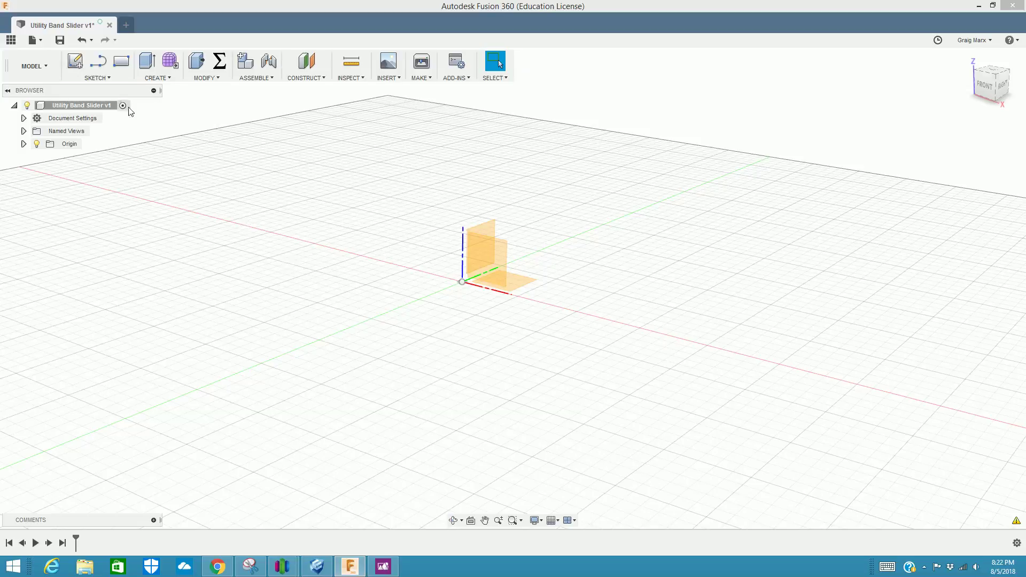
Create a new sketch on the vertical front origin plane
{"action": "left_click", "coordinate": [92, 78]}
{"action": "left_click", "coordinate": [94, 90]}
{"action": "left_click", "coordinate": [483, 246]}
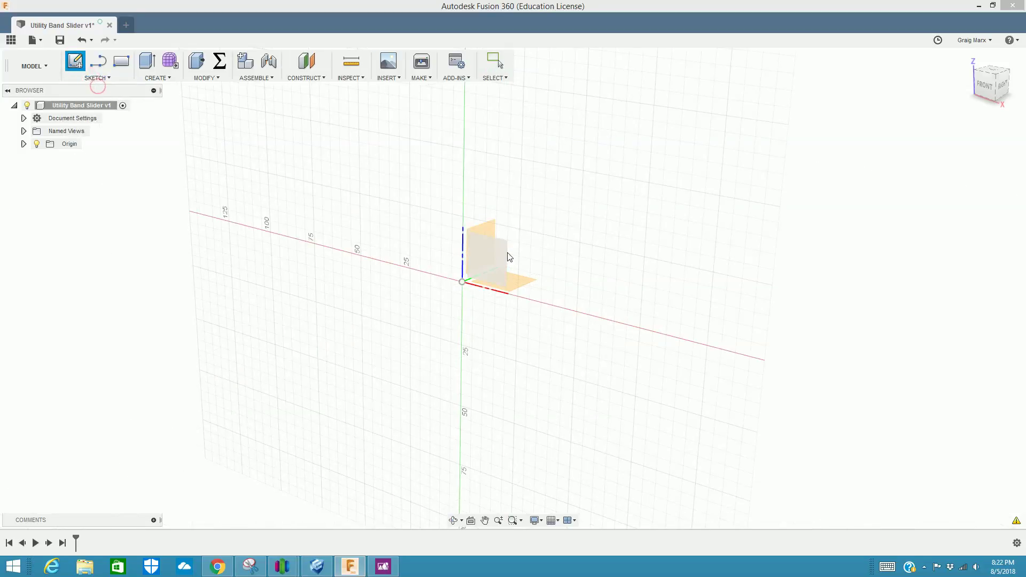
{"action": "scroll", "coordinate": [580, 238], "scroll_direction": "up", "scroll_amount": 1}
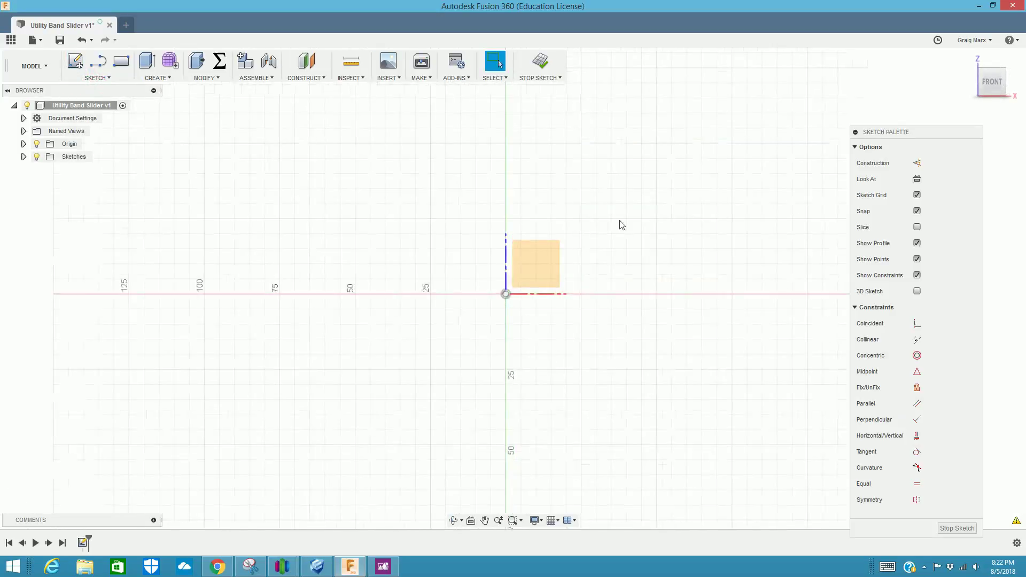
{"action": "scroll", "coordinate": [663, 228], "scroll_direction": "up", "scroll_amount": 4}
{"action": "middle_click_drag", "start_coordinate": [557, 278], "coordinate": [556, 273]}
{"action": "scroll", "coordinate": [556, 273], "scroll_direction": "down", "scroll_amount": 1}
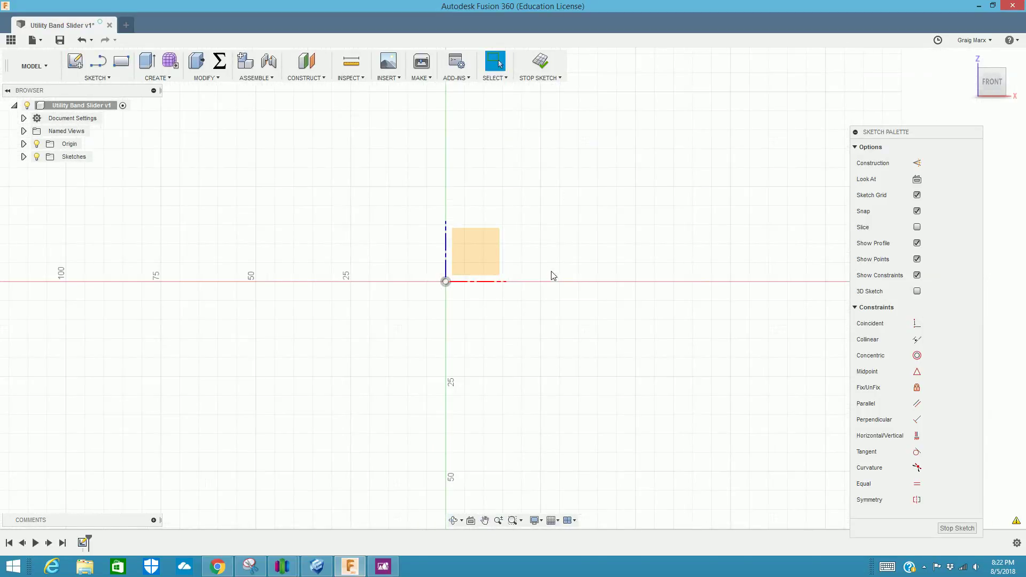
{"action": "left_click", "coordinate": [398, 532]}
Following the slider drawing, sketch a circle of 1.27 in diameter centred on the origin
{"action": "left_click", "coordinate": [93, 78]}
{"action": "mouse_move", "coordinate": [107, 127]}
{"action": "left_click", "coordinate": [184, 129]}
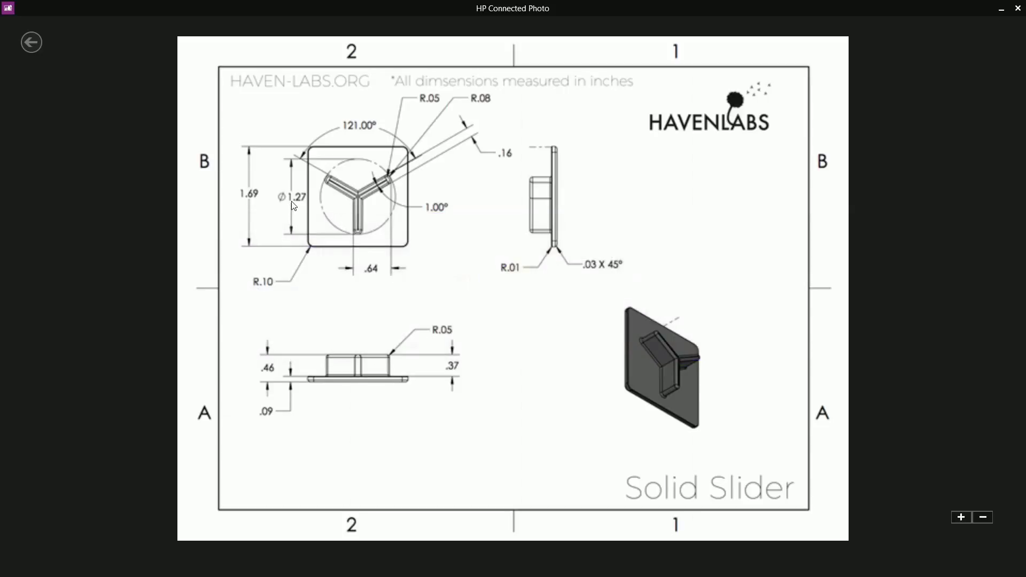
{"action": "key", "text": "alt+Tab"}
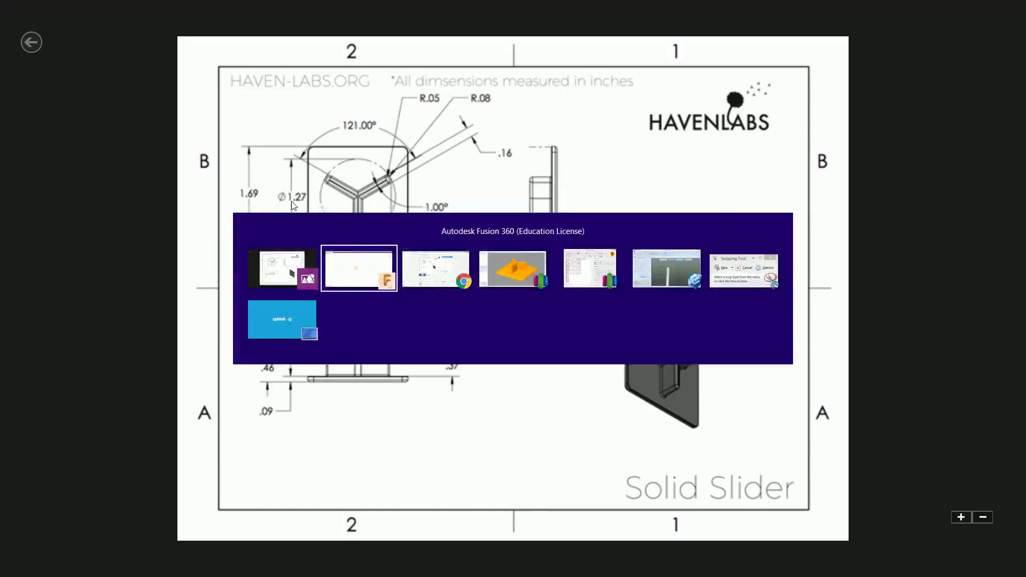
{"action": "left_click", "coordinate": [446, 282]}
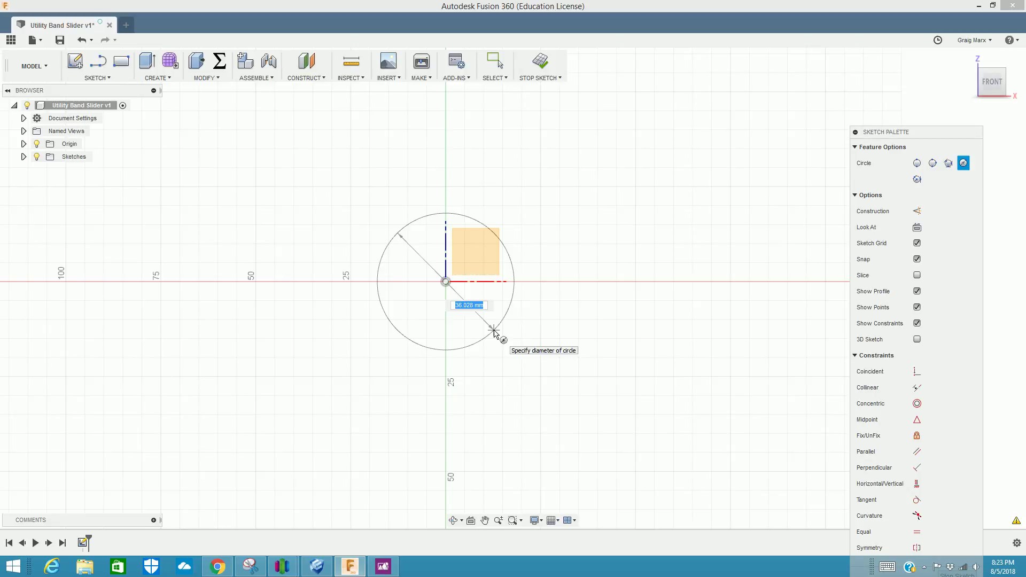
{"action": "type", "text": "1.27"}
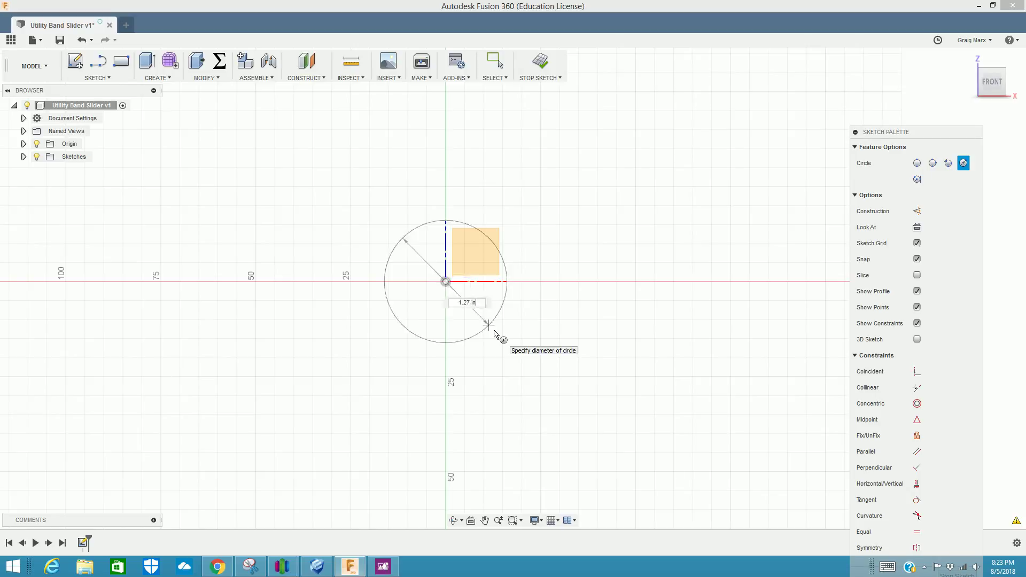
{"action": "key", "text": "Tab"}
{"action": "key", "text": "Return"}
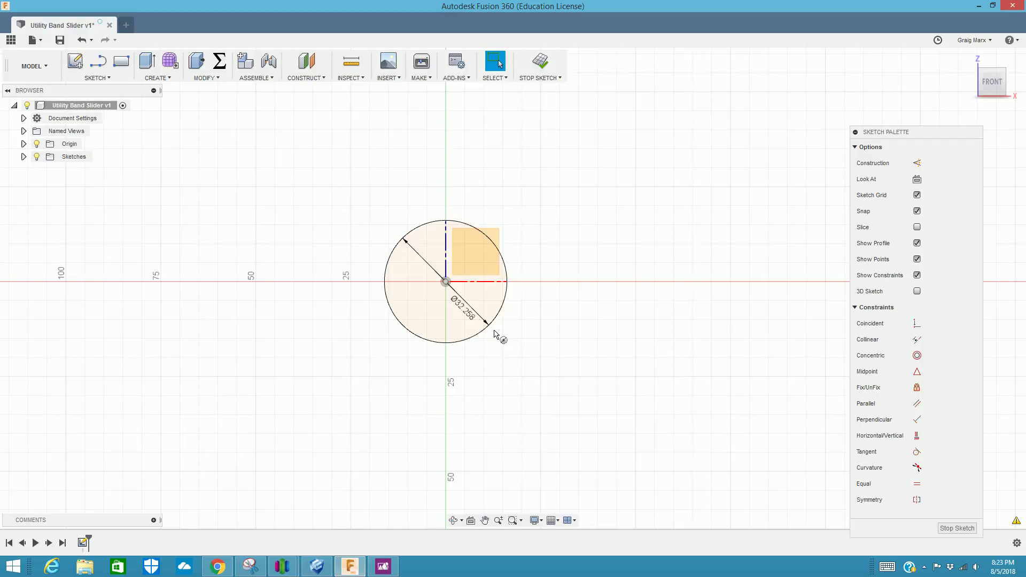
Check the arm layout in the slider drawing and sketch three lines from the origin to the circle's upper-left, upper-right and bottom points
{"action": "key", "text": "alt+Tab"}
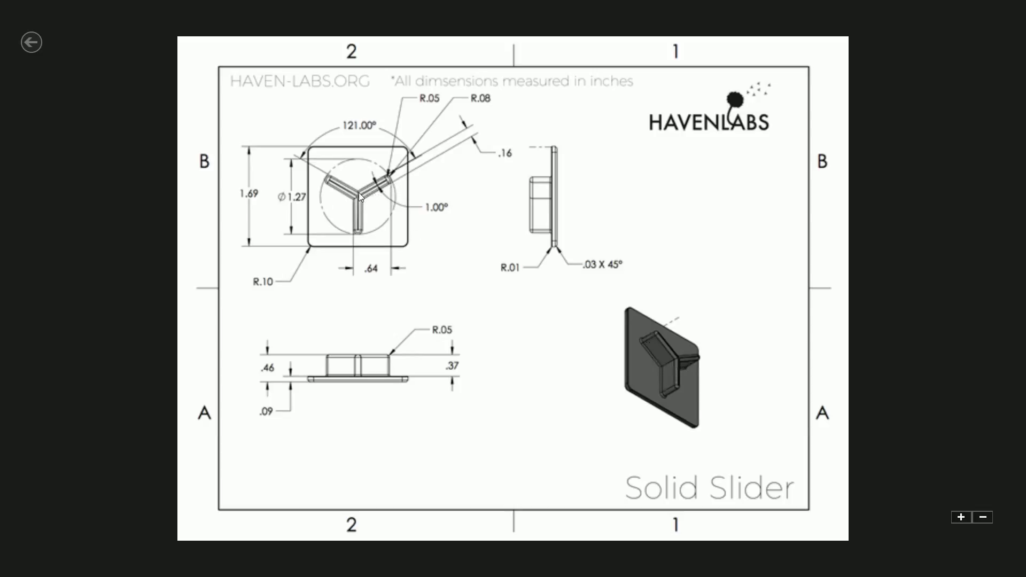
{"action": "key", "text": "alt+Tab"}
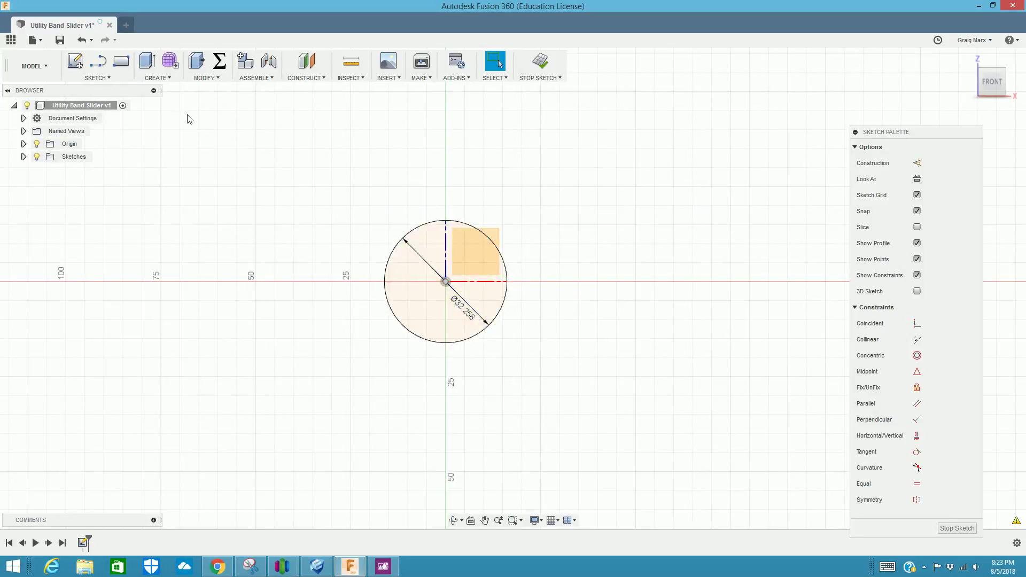
{"action": "left_click", "coordinate": [96, 80]}
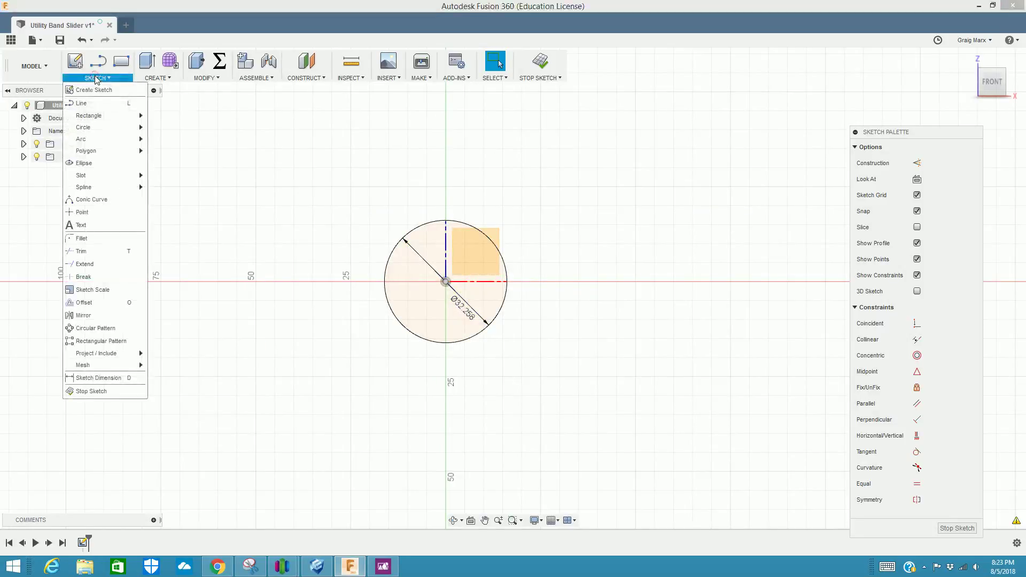
{"action": "left_click", "coordinate": [87, 104]}
{"action": "left_click", "coordinate": [446, 281]}
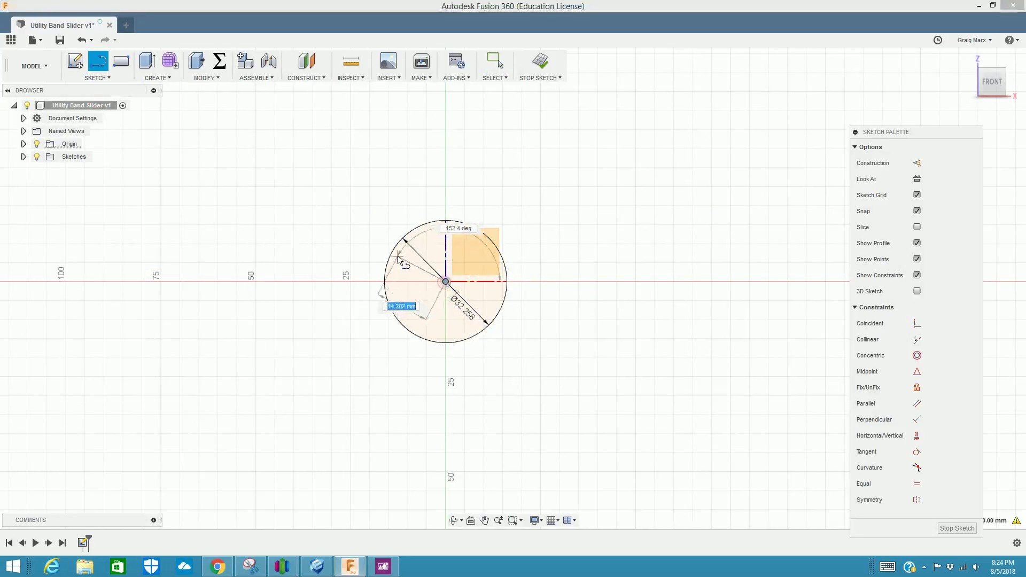
{"action": "left_click", "coordinate": [392, 257]}
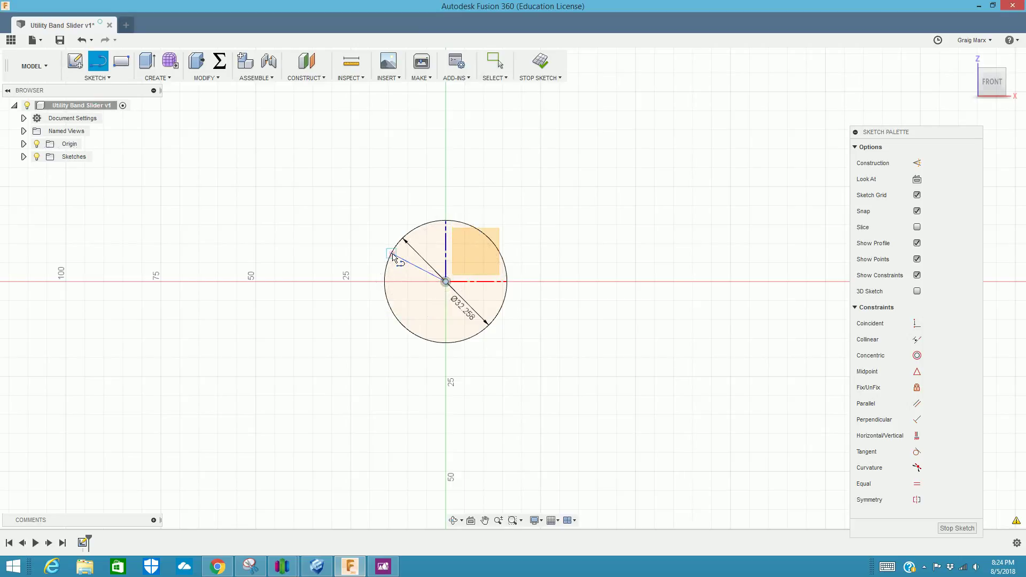
{"action": "left_click", "coordinate": [445, 282]}
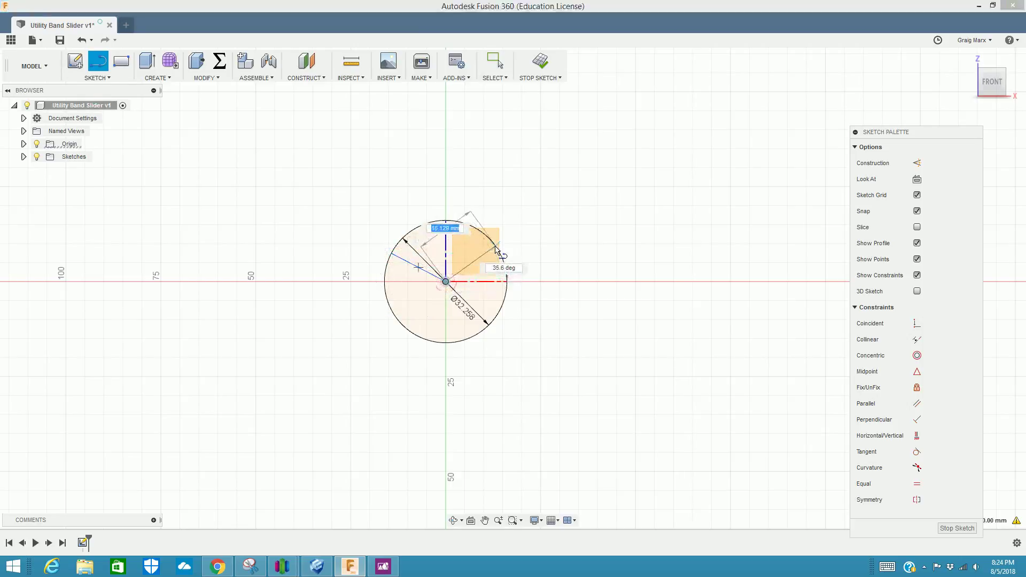
{"action": "left_click", "coordinate": [495, 246]}
{"action": "left_click", "coordinate": [446, 281]}
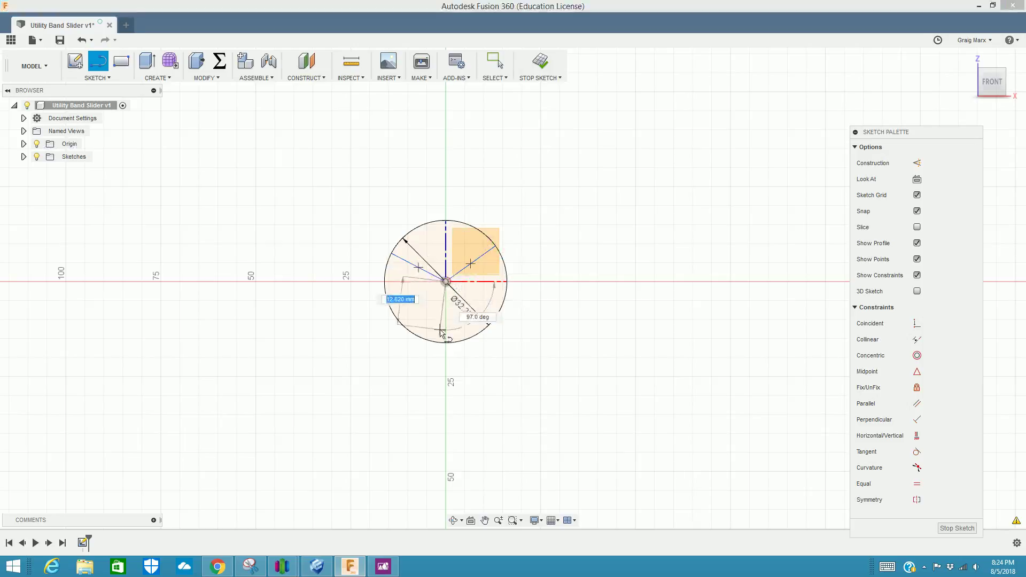
{"action": "left_click", "coordinate": [446, 342]}
{"action": "key", "text": "Escape"}
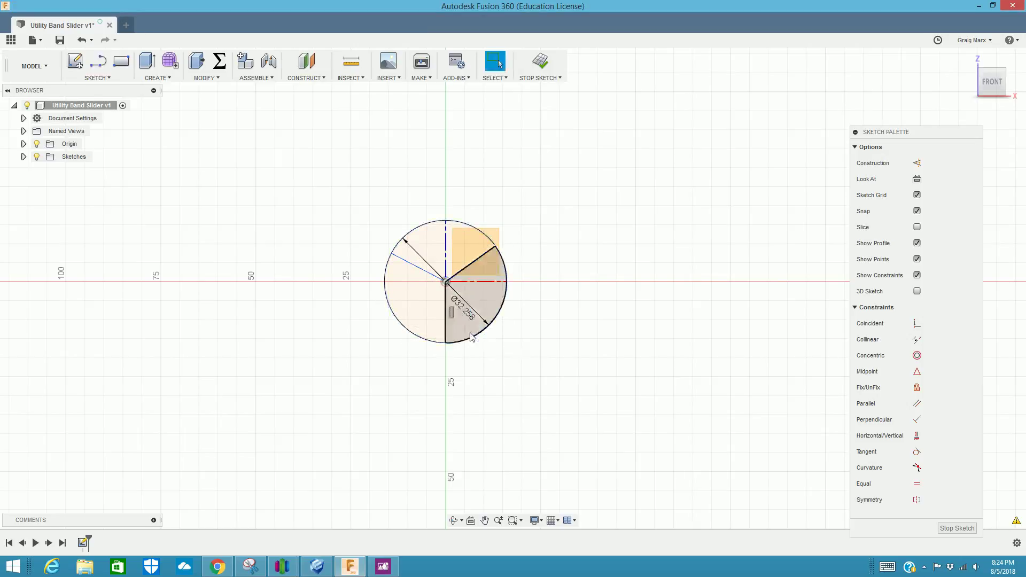
Dimension the angle between the upper-left and bottom lines at 120 degrees
{"action": "left_click", "coordinate": [96, 78]}
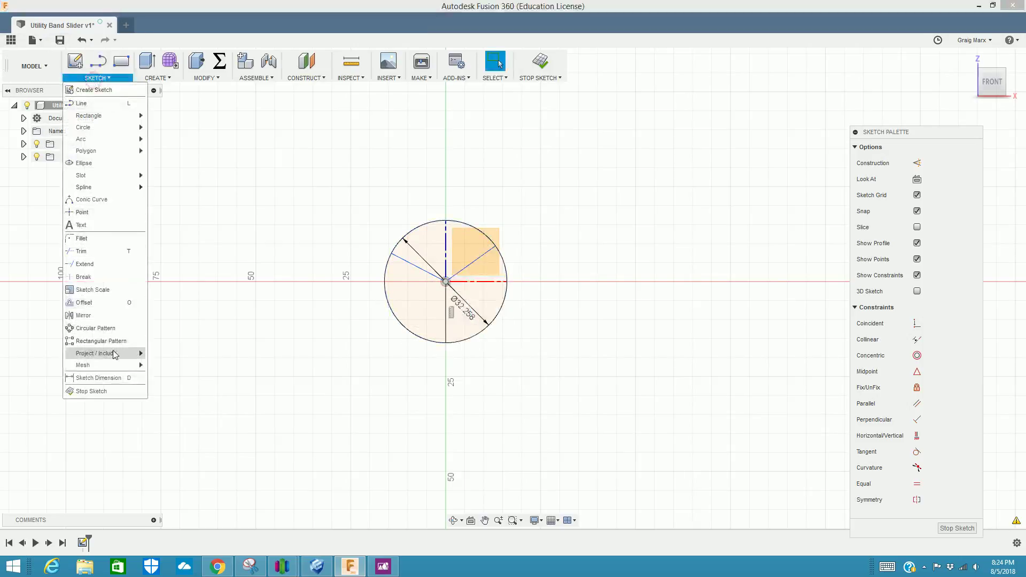
{"action": "left_click", "coordinate": [103, 378]}
{"action": "left_click", "coordinate": [409, 264]}
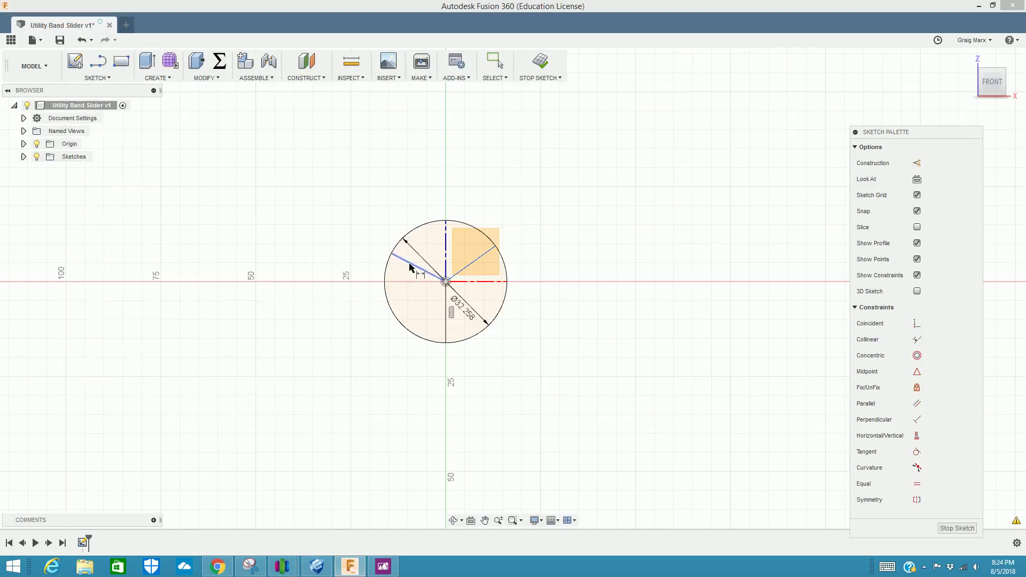
{"action": "left_click", "coordinate": [446, 323]}
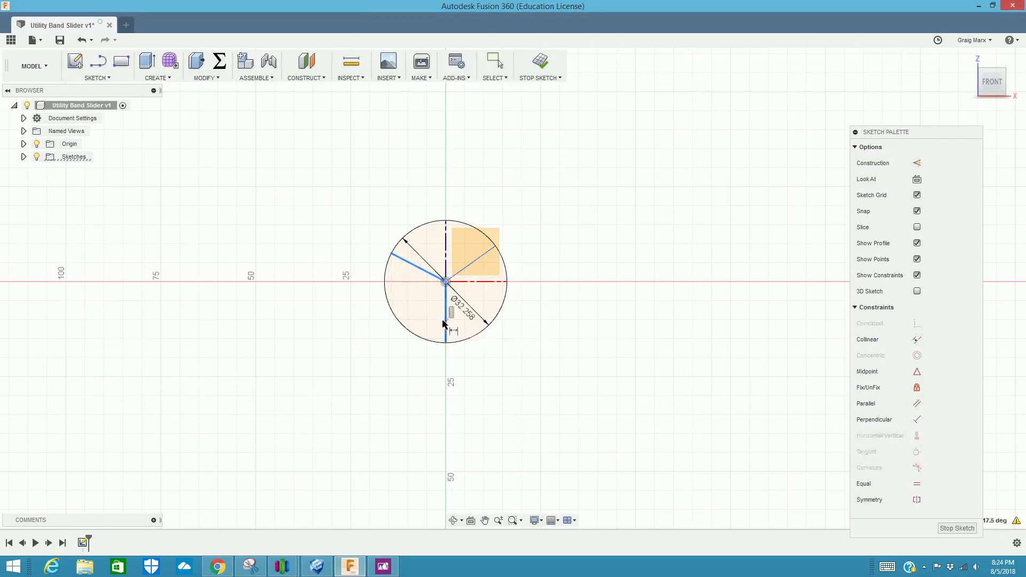
{"action": "left_click", "coordinate": [378, 353]}
{"action": "type", "text": "12"}
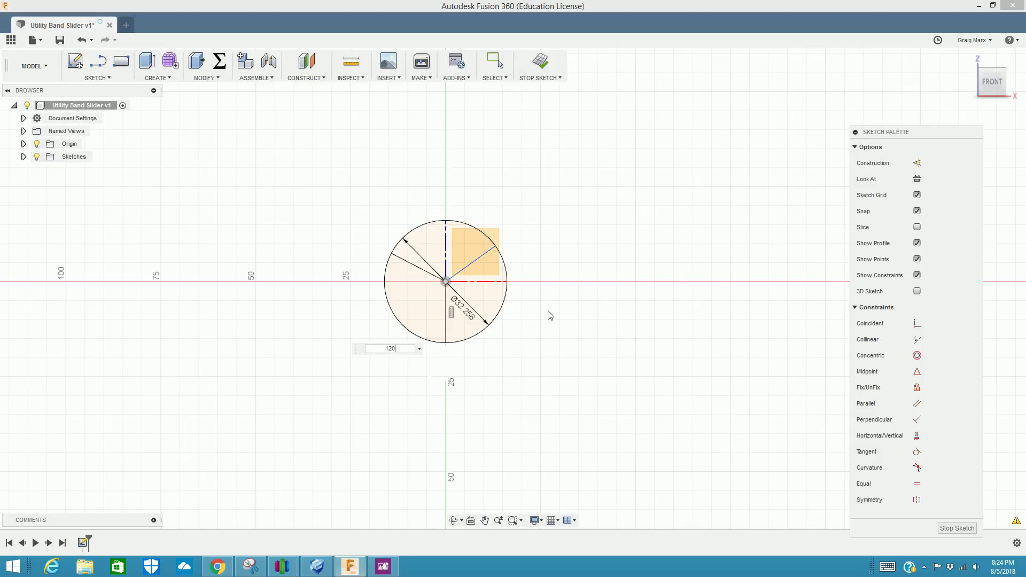
{"action": "type", "text": "0"}
{"action": "key", "text": "Return"}
Dimension the angle between the upper-left and upper-right lines at 120 degrees
{"action": "left_click", "coordinate": [473, 267]}
{"action": "left_click", "coordinate": [417, 264]}
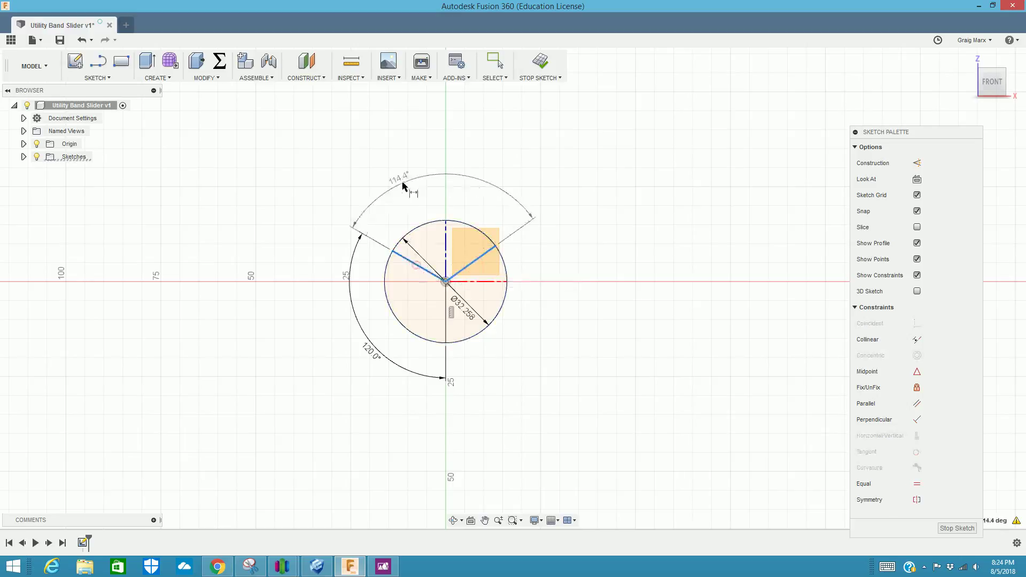
{"action": "left_click", "coordinate": [410, 177]}
{"action": "type", "text": "120"}
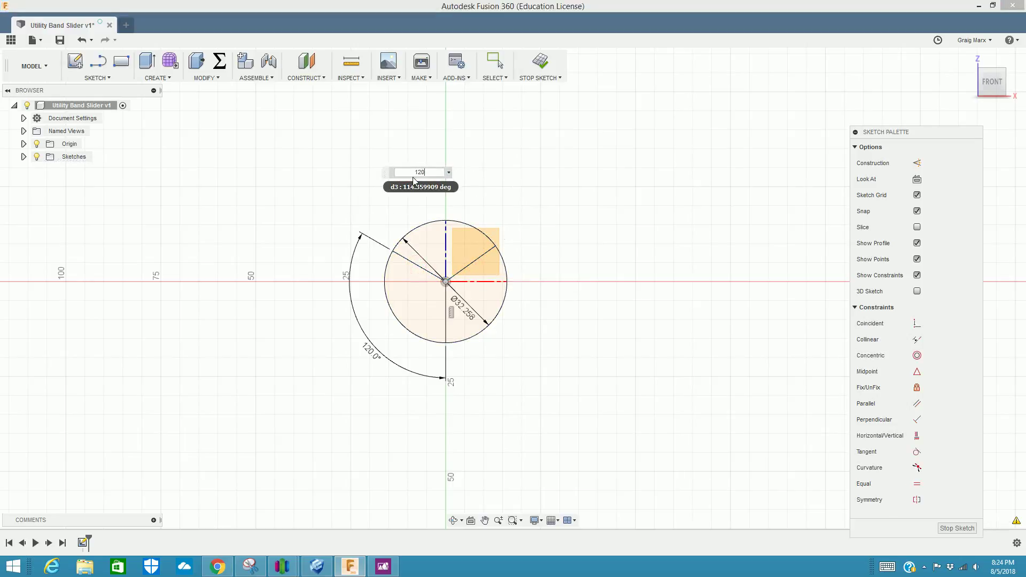
{"action": "key", "text": "Return"}
Add a driven angle dimension between the bottom and upper-right lines
{"action": "left_click", "coordinate": [446, 332]}
{"action": "left_click", "coordinate": [484, 259]}
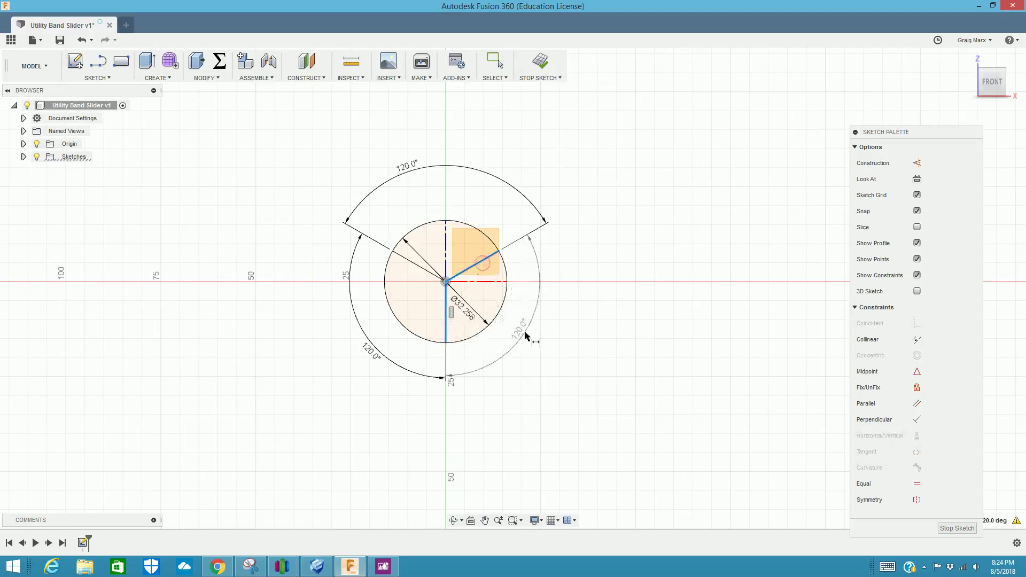
{"action": "left_click", "coordinate": [545, 347]}
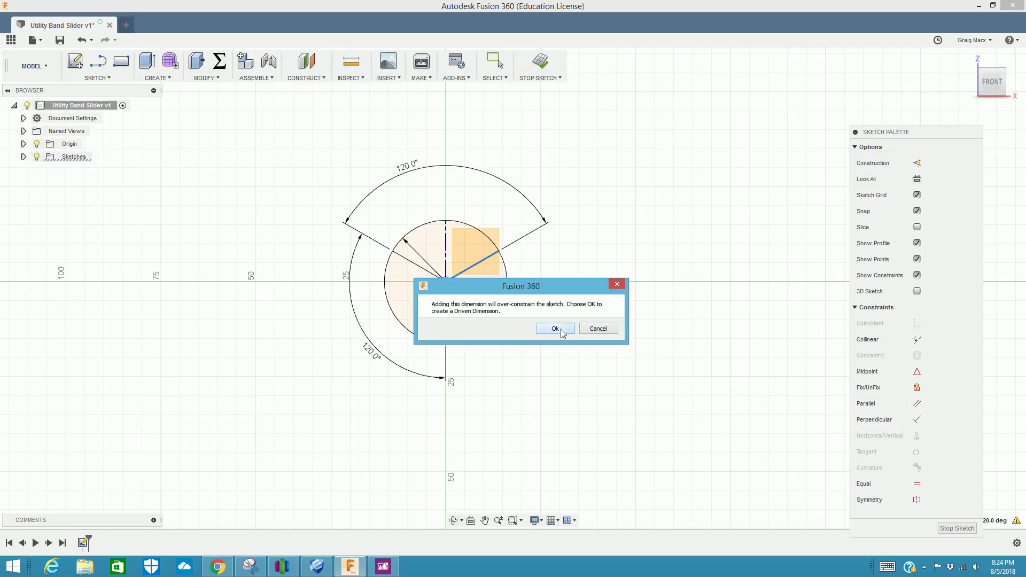
{"action": "left_click", "coordinate": [555, 328]}
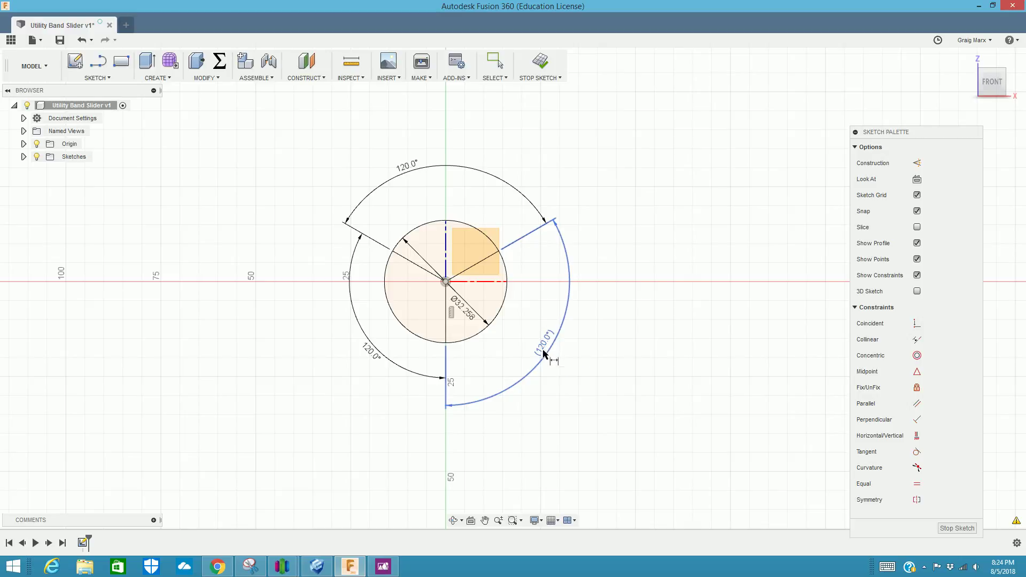
{"action": "key", "text": "Escape"}
{"action": "left_click", "coordinate": [649, 313]}
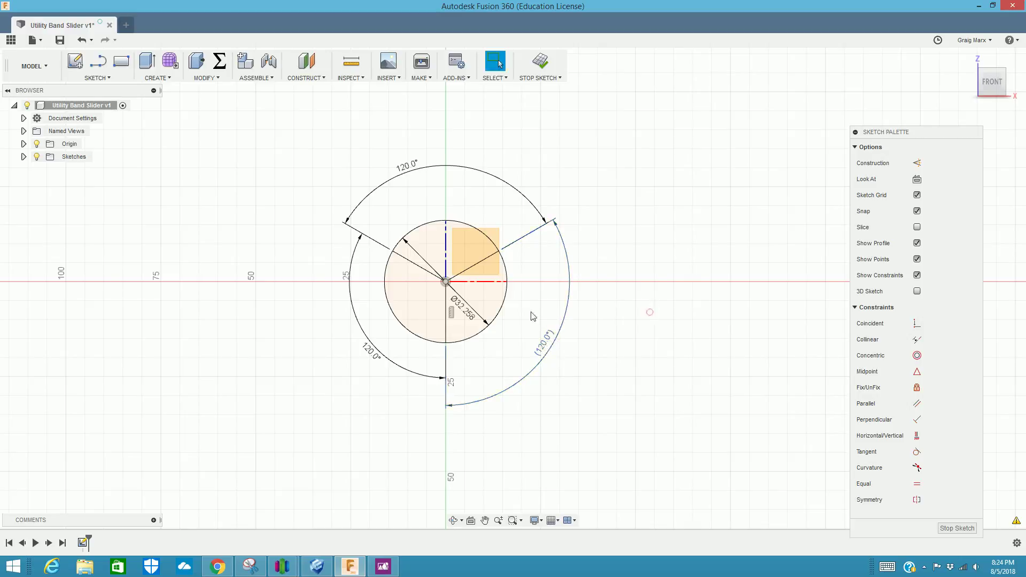
{"action": "scroll", "coordinate": [470, 269], "scroll_direction": "up", "scroll_amount": 2}
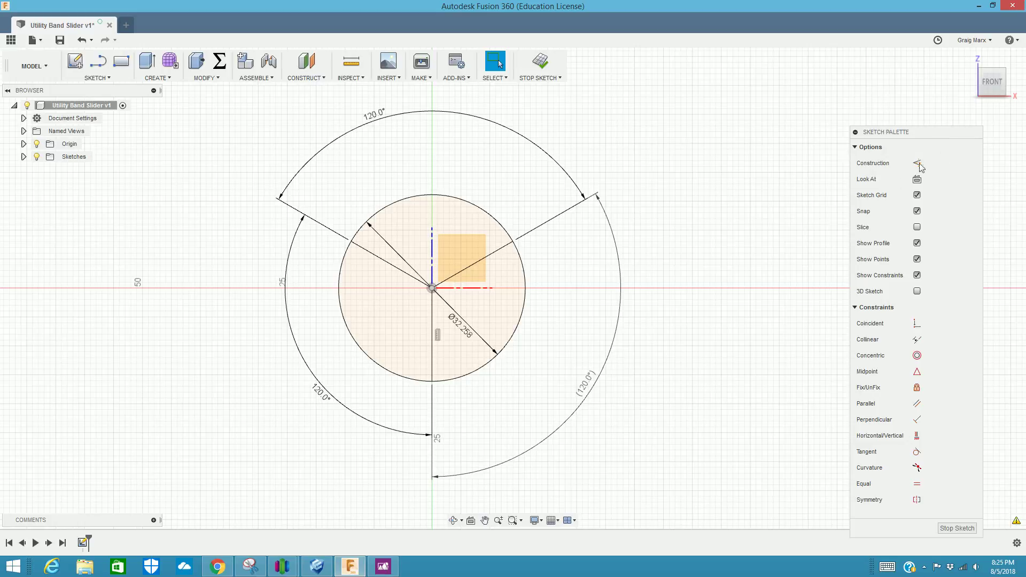
{"action": "left_click_drag", "start_coordinate": [893, 136], "coordinate": [843, 90]}
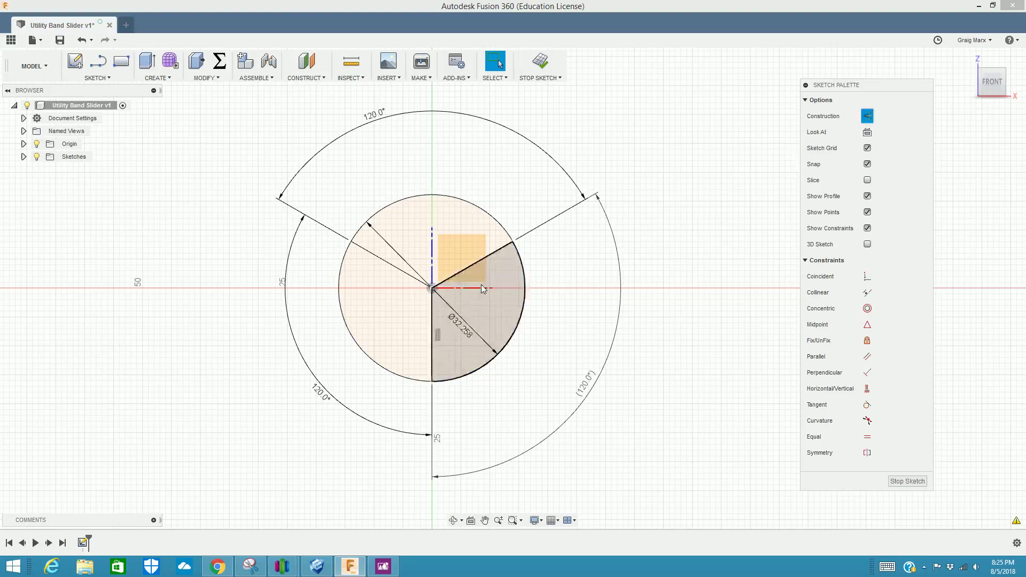
{"action": "left_click", "coordinate": [493, 260]}
{"action": "left_click", "coordinate": [397, 254]}
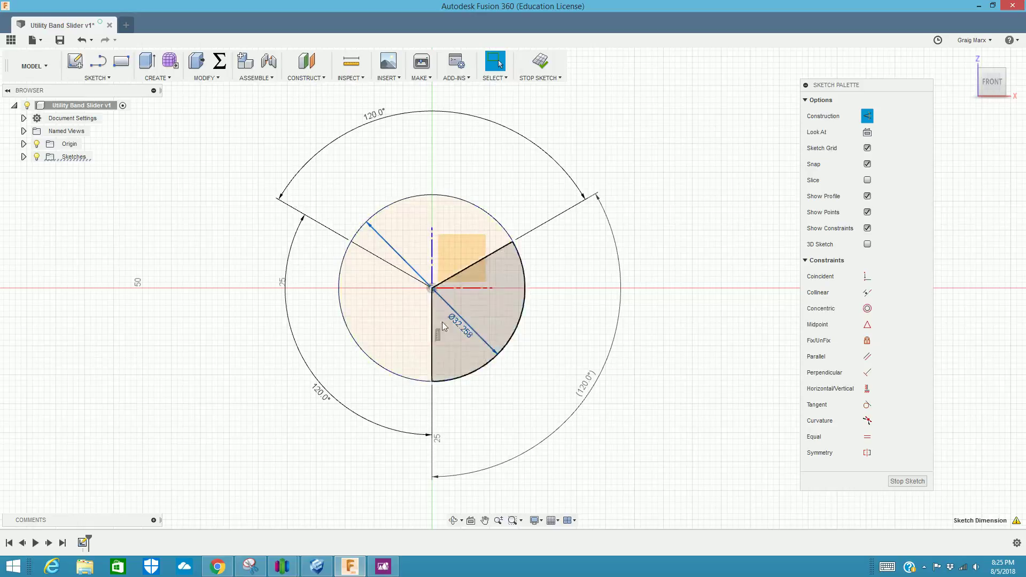
{"action": "left_click", "coordinate": [410, 378]}
{"action": "left_click", "coordinate": [545, 376]}
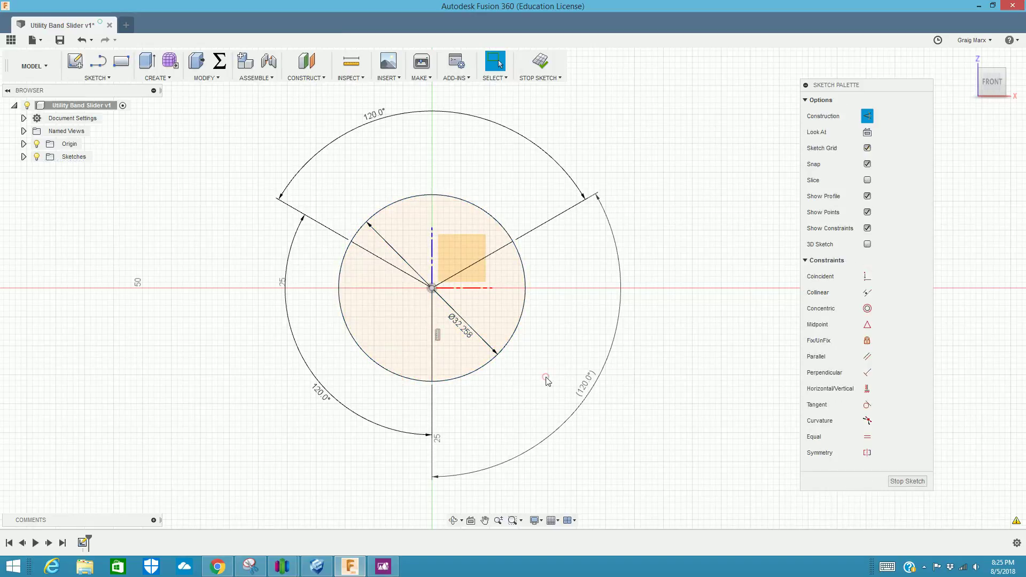
{"action": "left_click", "coordinate": [868, 116]}
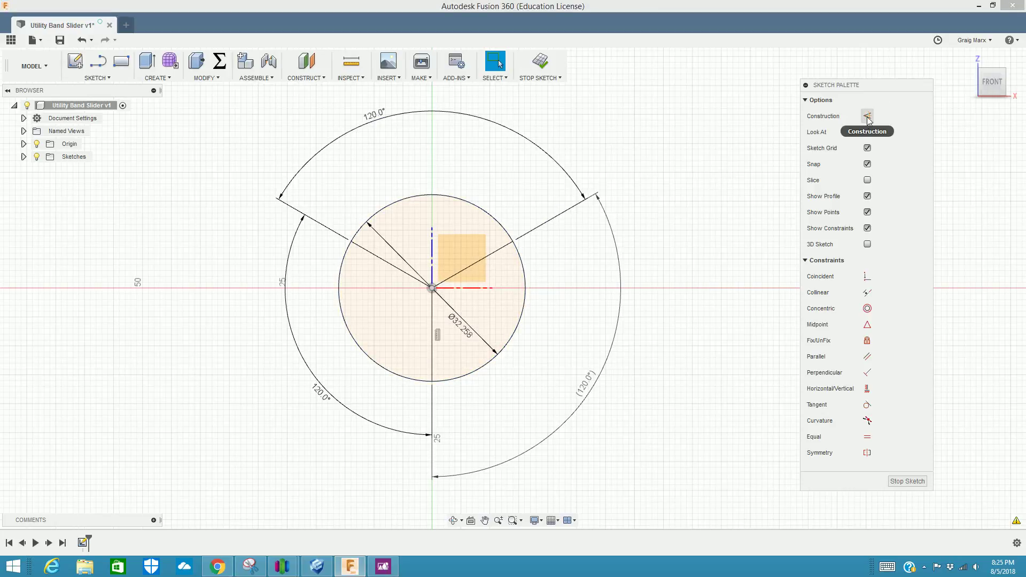
{"action": "left_click", "coordinate": [524, 282]}
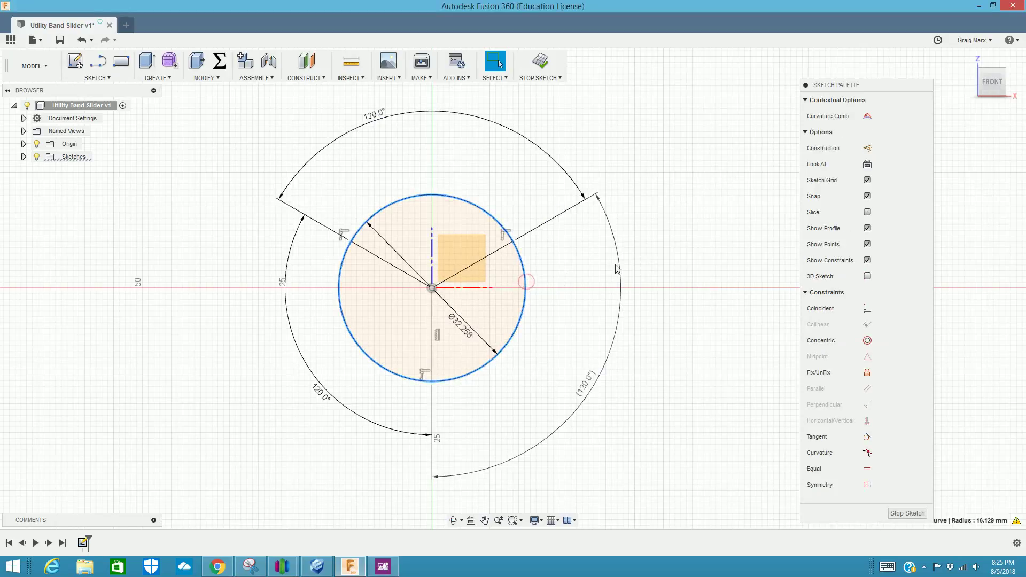
{"action": "left_click", "coordinate": [381, 261]}
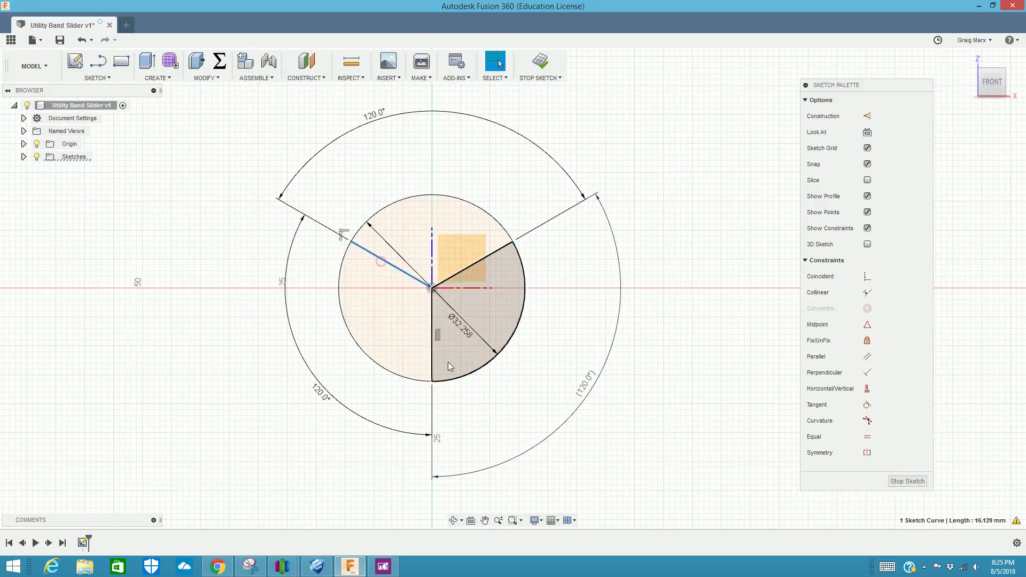
{"action": "left_click", "coordinate": [432, 360]}
{"action": "scroll", "coordinate": [533, 341], "scroll_direction": "down", "scroll_amount": 2}
{"action": "scroll", "coordinate": [531, 334], "scroll_direction": "up", "scroll_amount": 3}
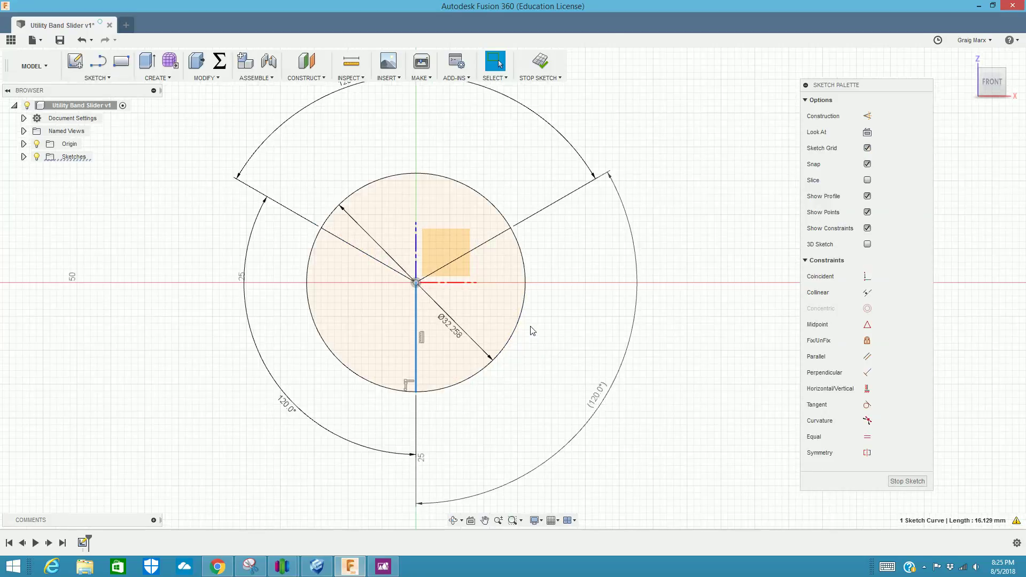
{"action": "scroll", "coordinate": [531, 327], "scroll_direction": "up", "scroll_amount": 3}
{"action": "left_click", "coordinate": [560, 323]}
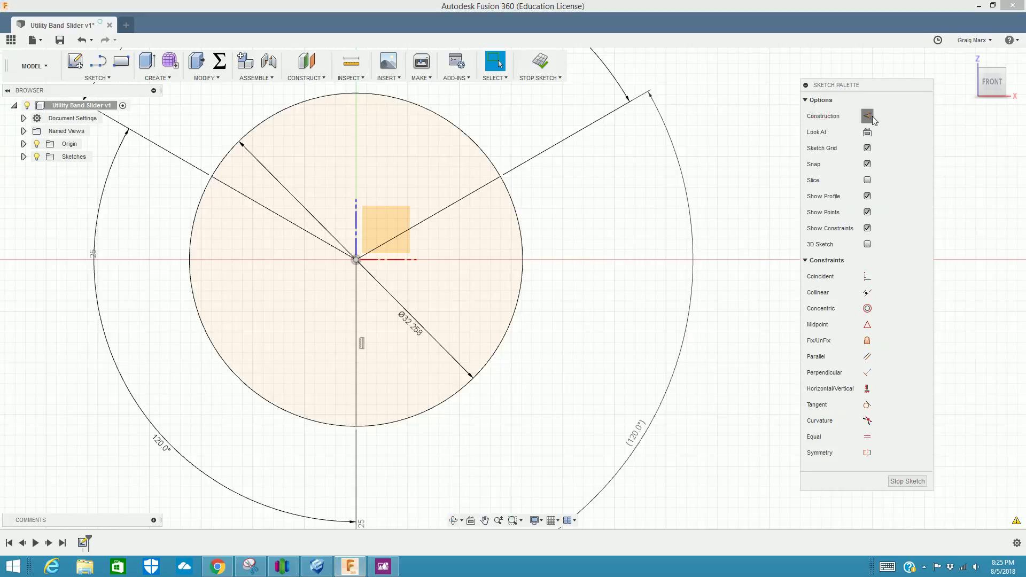
Convert the bottom, upper-right and upper-left lines inside the circle to construction geometry
{"action": "left_click", "coordinate": [455, 202]}
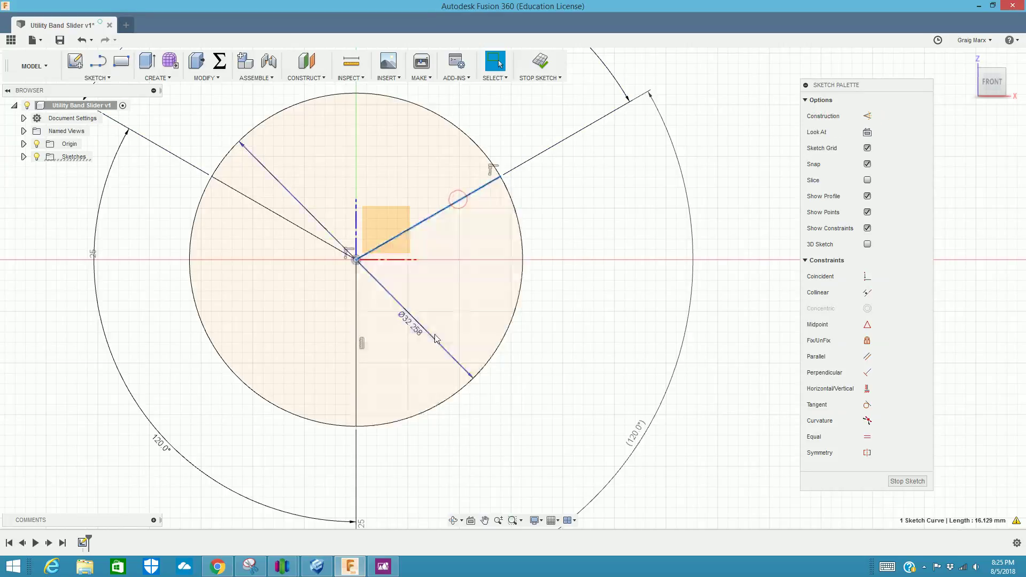
{"action": "left_click", "coordinate": [356, 380]}
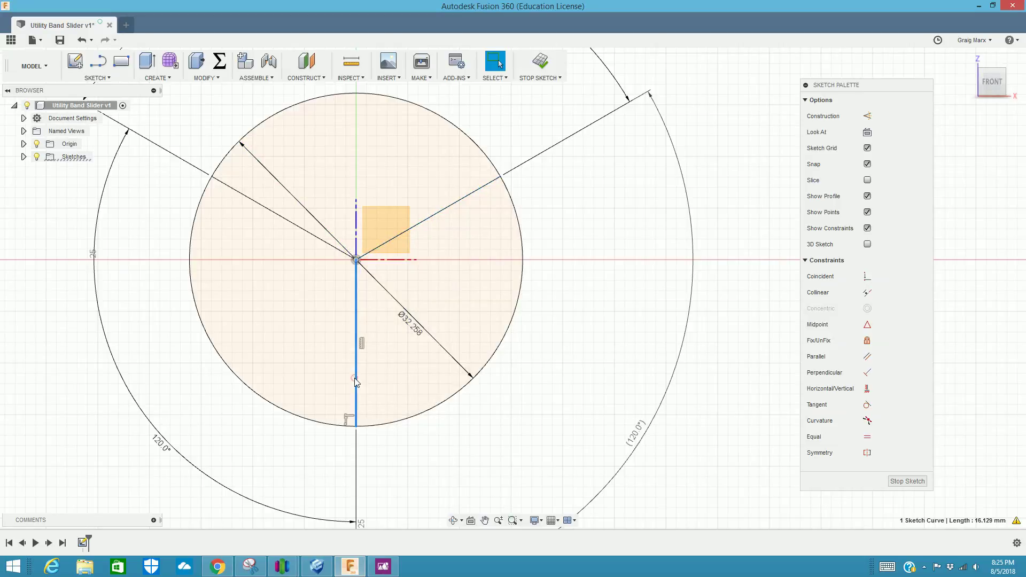
{"action": "left_click", "coordinate": [867, 115]}
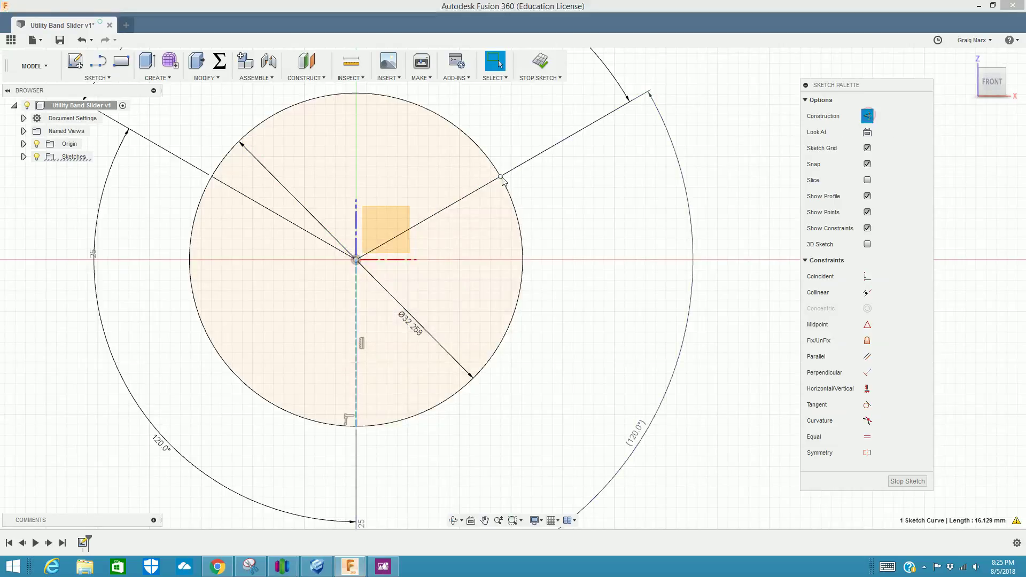
{"action": "left_click", "coordinate": [438, 213]}
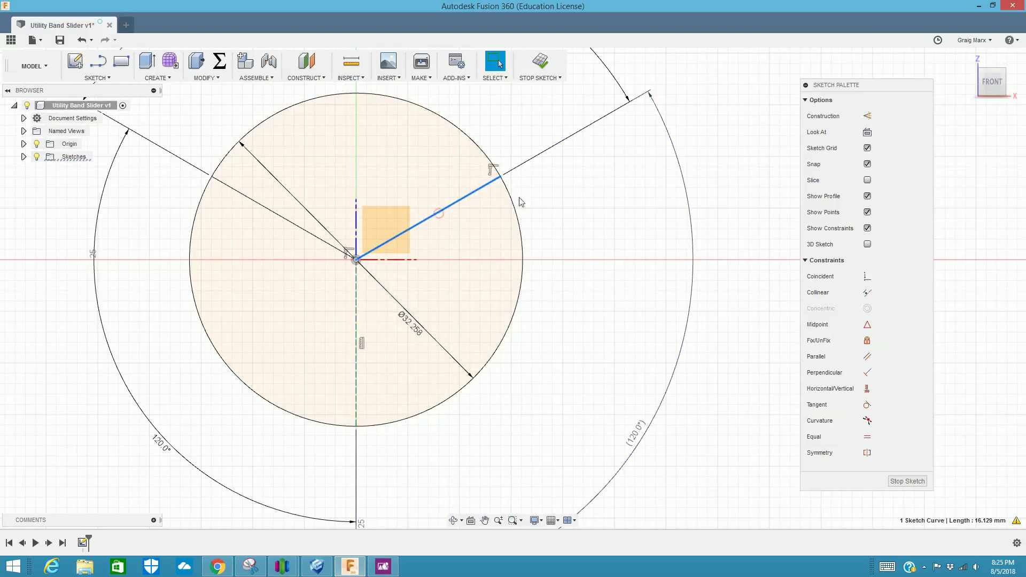
{"action": "left_click", "coordinate": [867, 115]}
{"action": "left_click", "coordinate": [288, 221]}
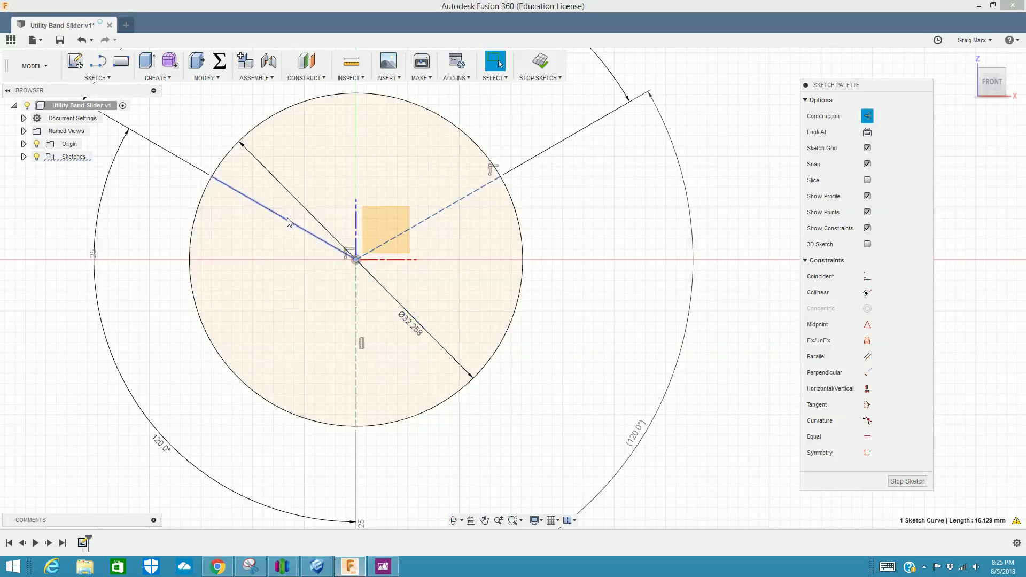
{"action": "left_click", "coordinate": [867, 116]}
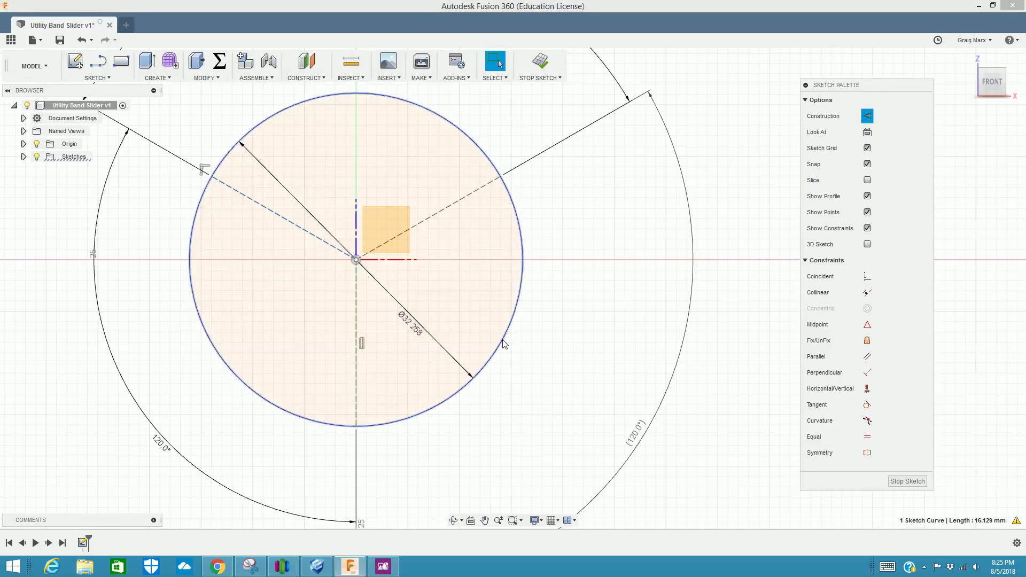
Convert the circle around the origin to construction geometry
{"action": "left_click", "coordinate": [504, 344]}
{"action": "left_click", "coordinate": [867, 115]}
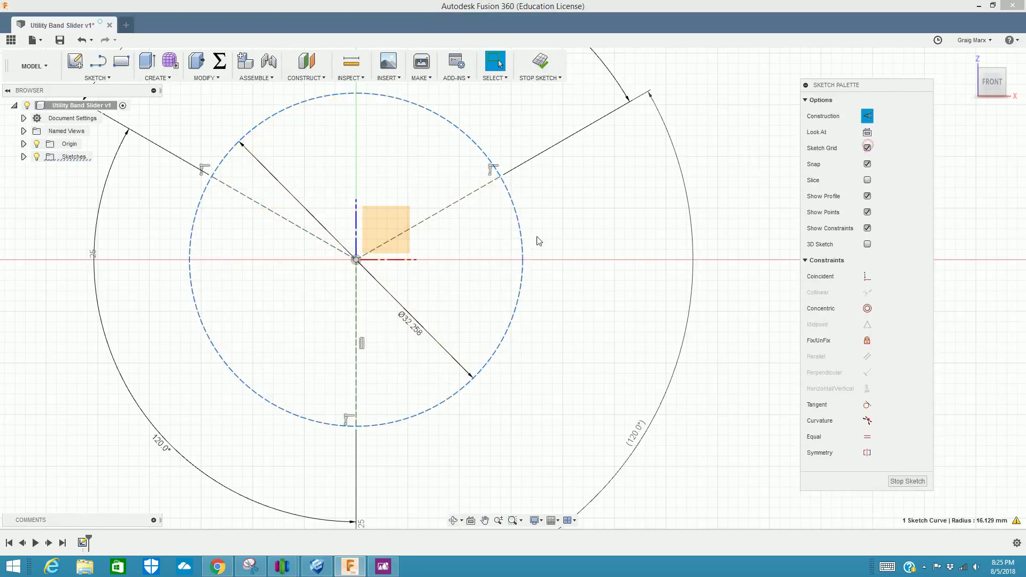
{"action": "scroll", "coordinate": [434, 314], "scroll_direction": "down", "scroll_amount": 1}
{"action": "scroll", "coordinate": [430, 311], "scroll_direction": "down", "scroll_amount": 2}
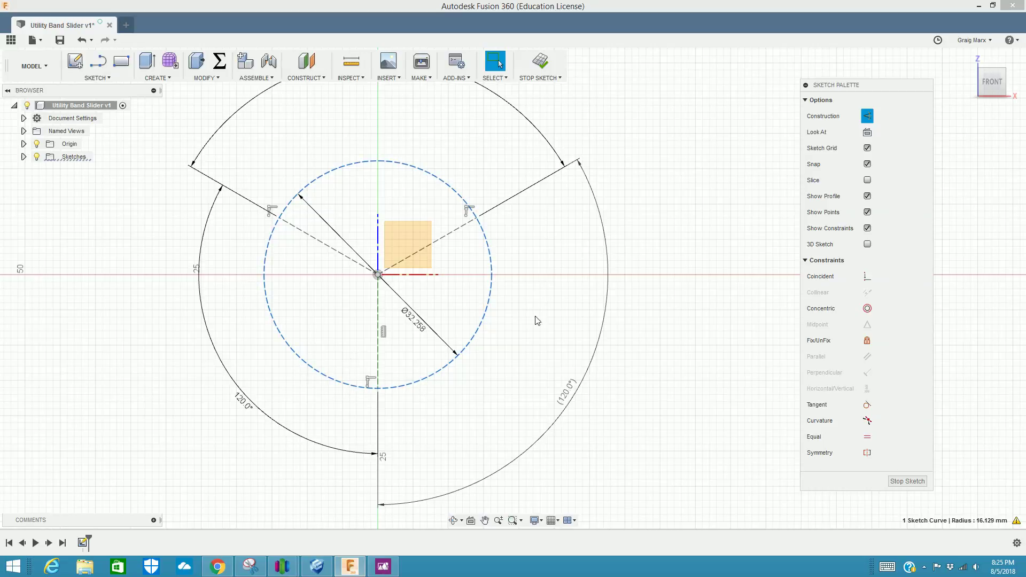
Change the circle to normal sketch geometry and back to construction geometry to compare the two
{"action": "left_click", "coordinate": [867, 116]}
{"action": "scroll", "coordinate": [527, 438], "scroll_direction": "down", "scroll_amount": 2}
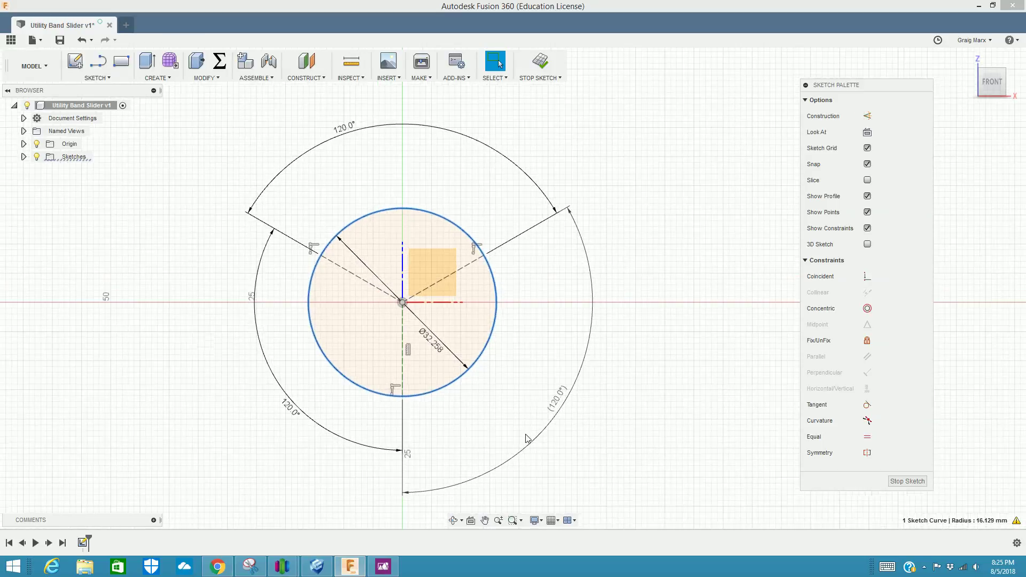
{"action": "scroll", "coordinate": [527, 438], "scroll_direction": "up", "scroll_amount": 2}
{"action": "left_click", "coordinate": [867, 116]}
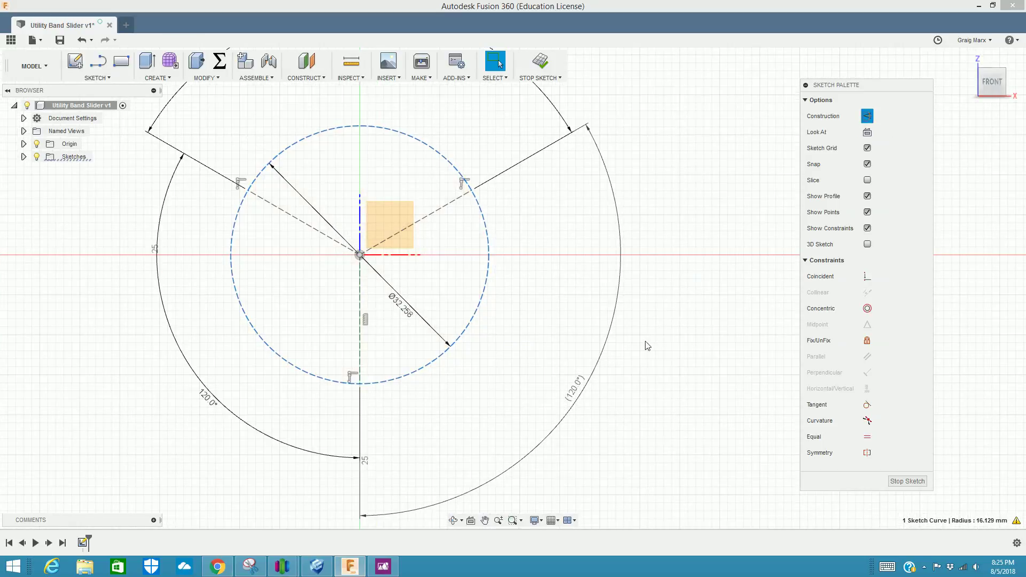
Deselect the circle and finish the sketch of construction geometry
{"action": "left_click", "coordinate": [544, 401]}
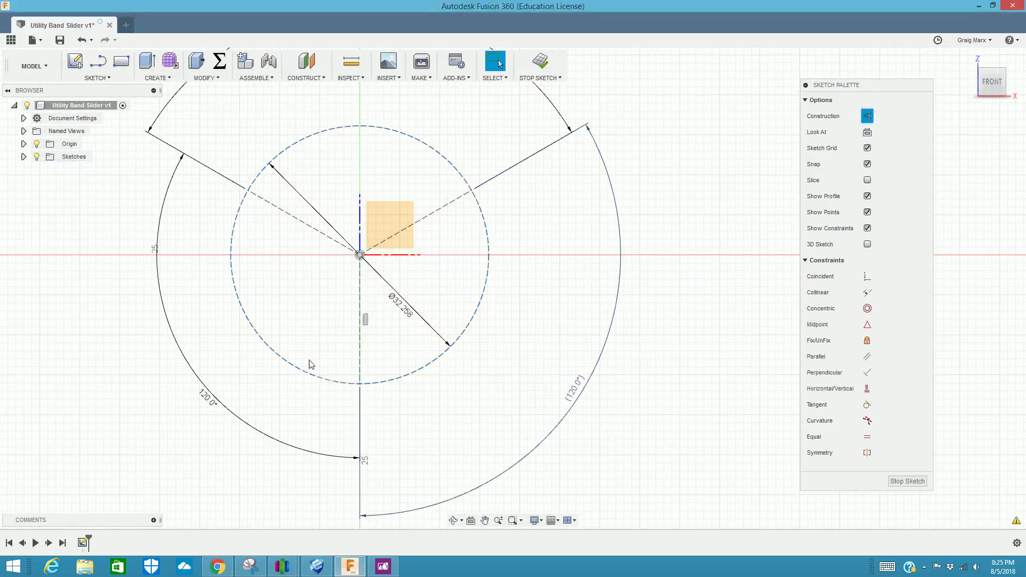
{"action": "scroll", "coordinate": [311, 365], "scroll_direction": "down", "scroll_amount": 2}
{"action": "scroll", "coordinate": [337, 364], "scroll_direction": "up", "scroll_amount": 2}
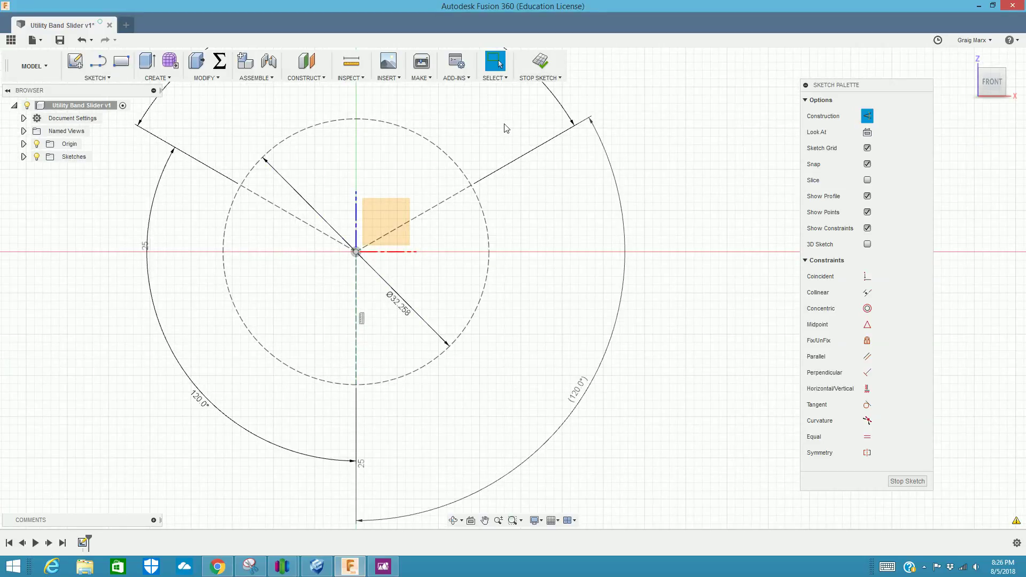
{"action": "left_click", "coordinate": [542, 64]}
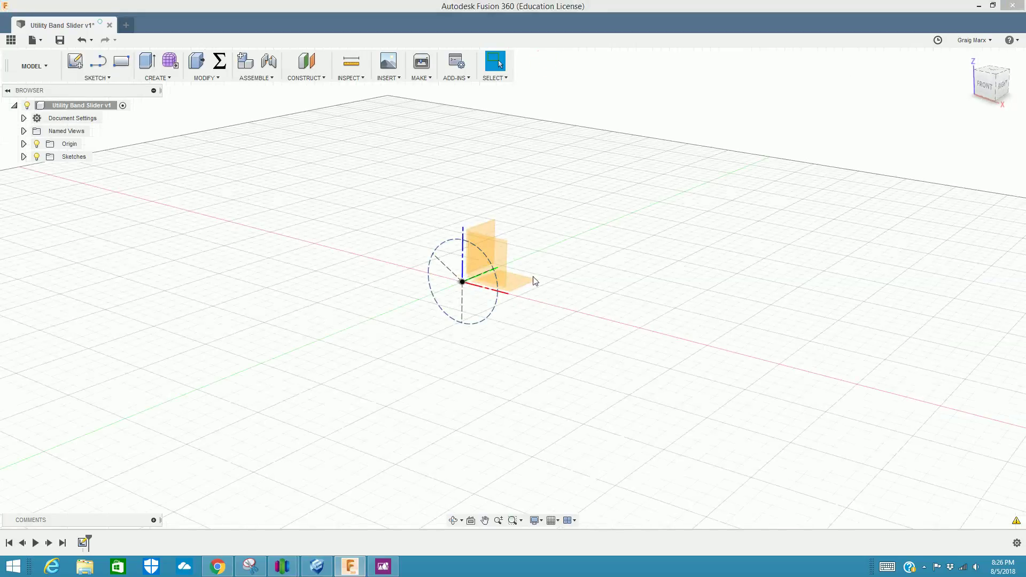
Create a second sketch on the same vertical front origin plane as the construction circle
{"action": "scroll", "coordinate": [411, 294], "scroll_direction": "up", "scroll_amount": 5}
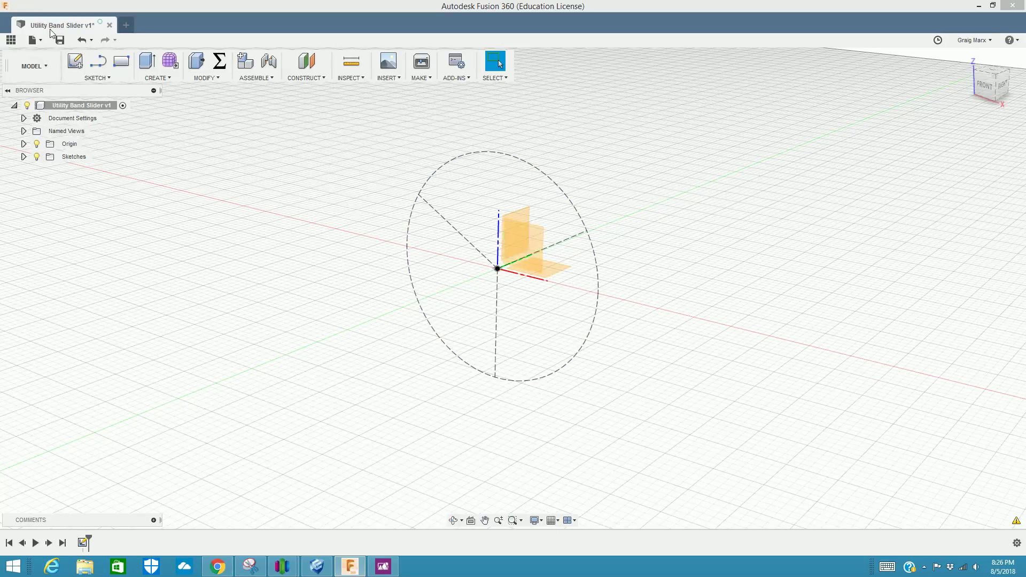
{"action": "left_click", "coordinate": [97, 78]}
{"action": "left_click", "coordinate": [105, 90]}
{"action": "left_click", "coordinate": [531, 258]}
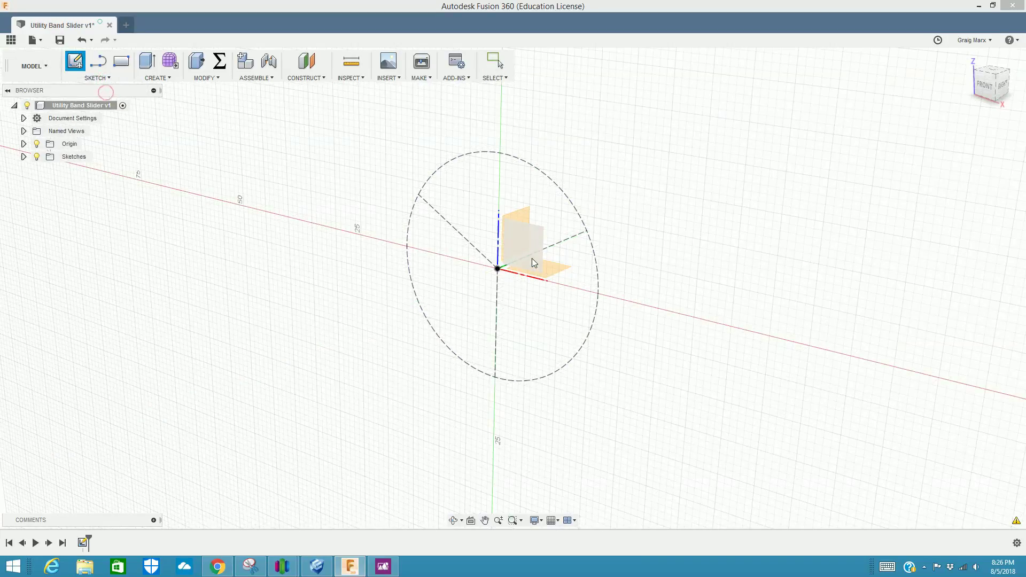
{"action": "scroll", "coordinate": [492, 307], "scroll_direction": "down", "scroll_amount": 4}
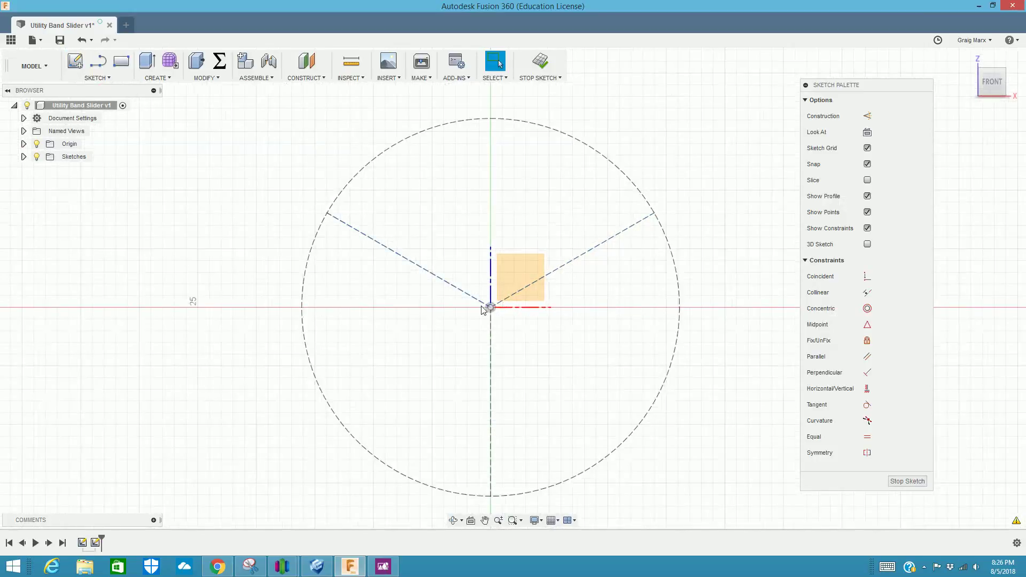
Hide the origin geometry and check the arm dimensions on the Solid Slider drawing
{"action": "middle_click_drag", "start_coordinate": [482, 306], "coordinate": [347, 313]}
{"action": "scroll", "coordinate": [350, 315], "scroll_direction": "up", "scroll_amount": 2}
{"action": "scroll", "coordinate": [357, 319], "scroll_direction": "down", "scroll_amount": 1}
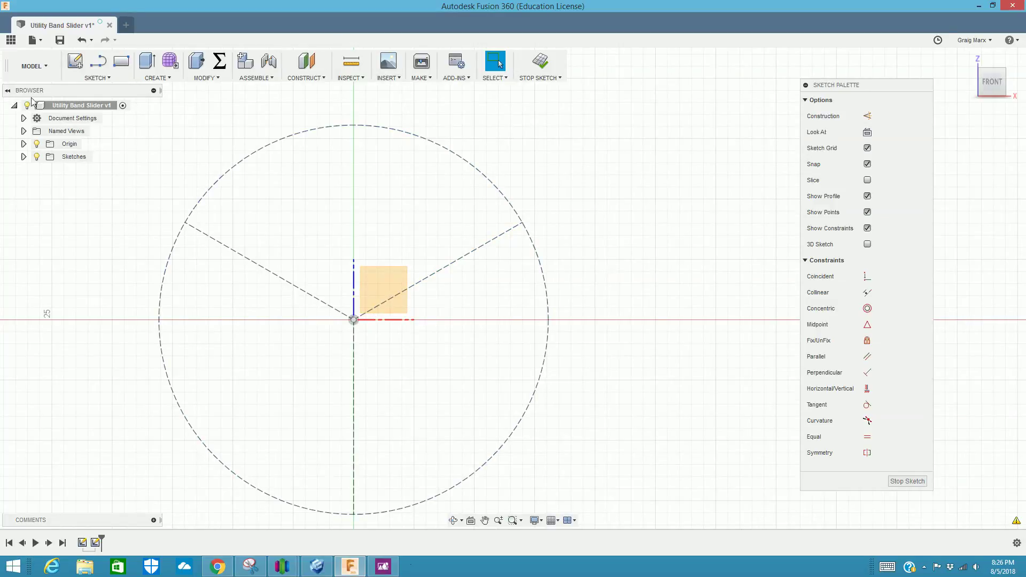
{"action": "left_click", "coordinate": [37, 144]}
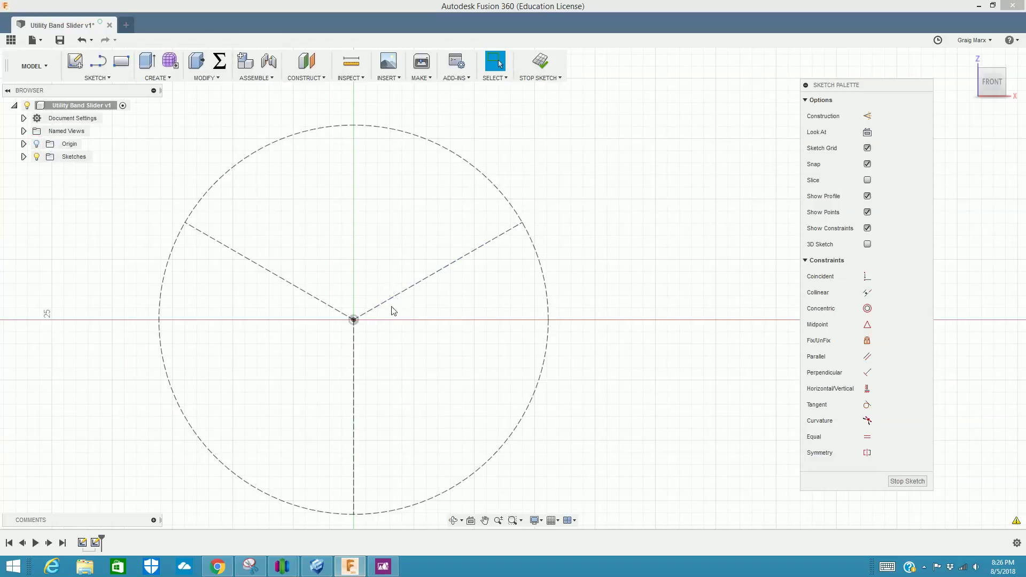
{"action": "key", "text": "alt+Tab"}
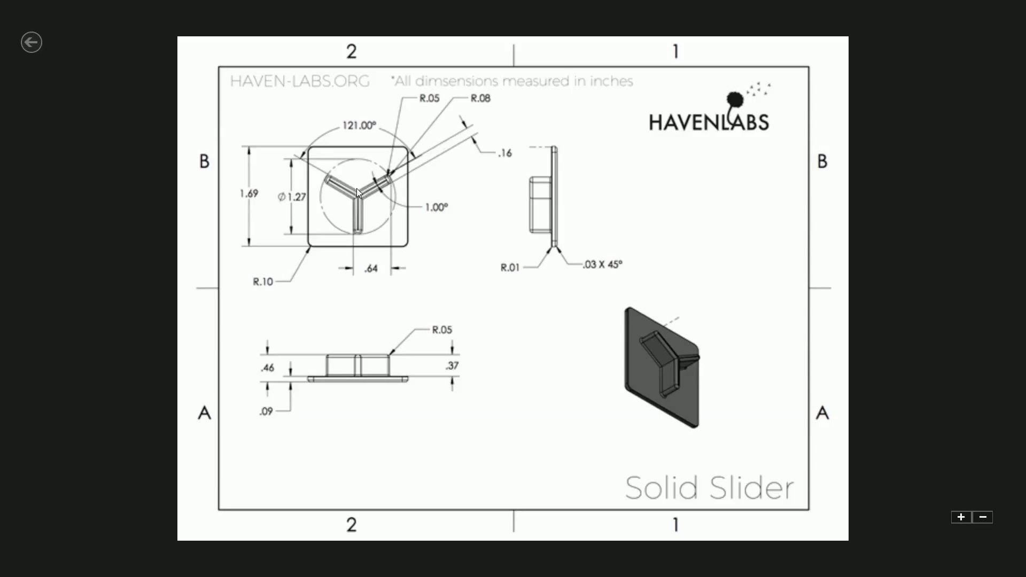
{"action": "key", "text": "alt+Tab"}
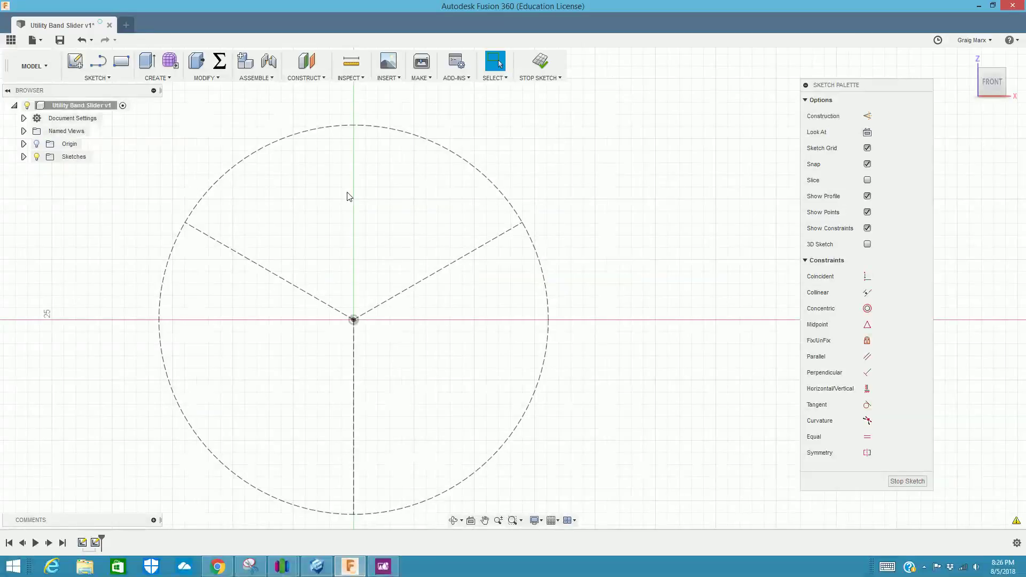
Draw a three-point rectangle from the origin along the upper-right construction line to the circle, with a width of .16 in/2
{"action": "left_click", "coordinate": [118, 64]}
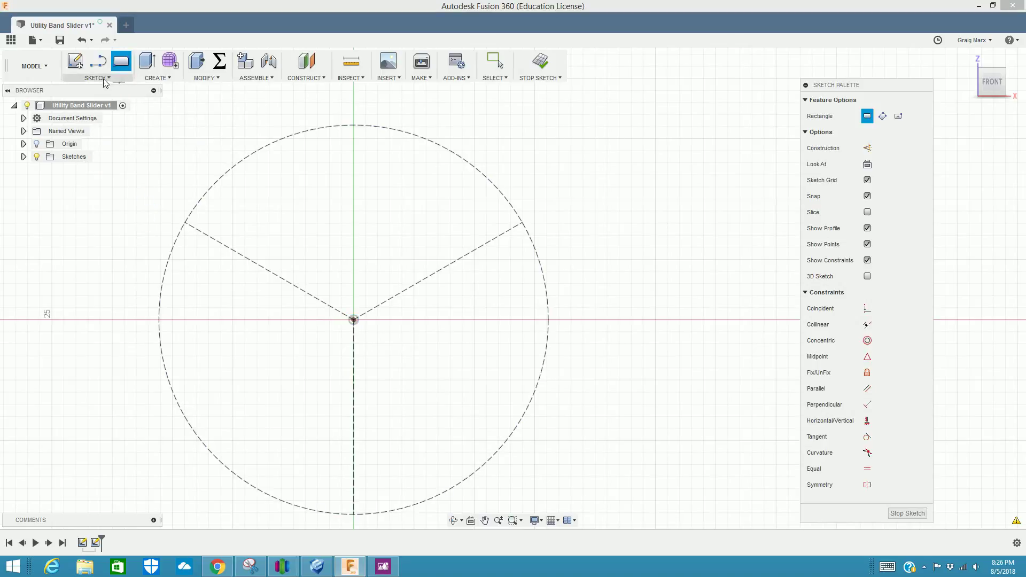
{"action": "left_click", "coordinate": [105, 80]}
{"action": "mouse_move", "coordinate": [112, 119]}
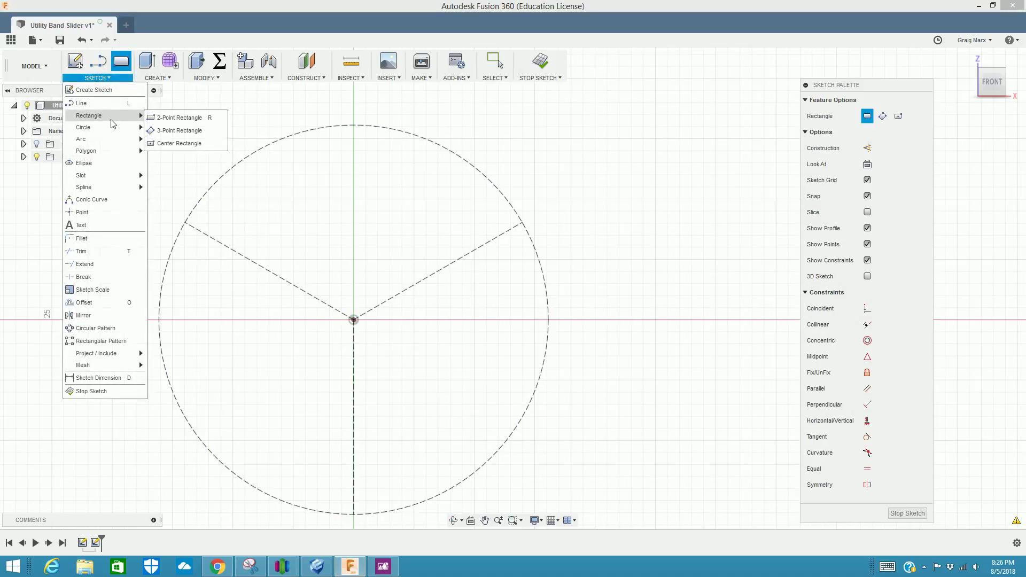
{"action": "left_click", "coordinate": [177, 131]}
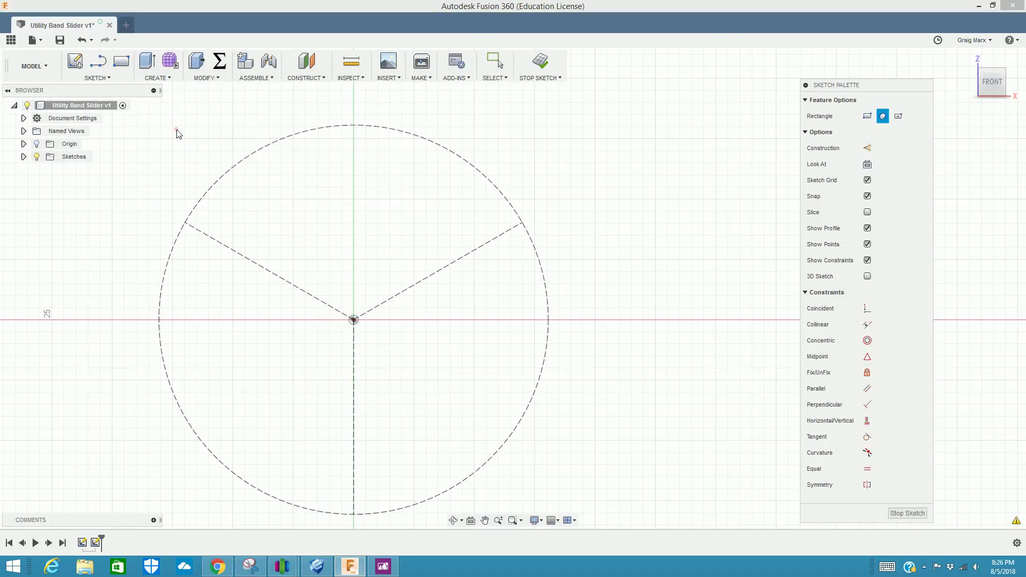
{"action": "left_click", "coordinate": [353, 321]}
{"action": "left_click", "coordinate": [523, 223]}
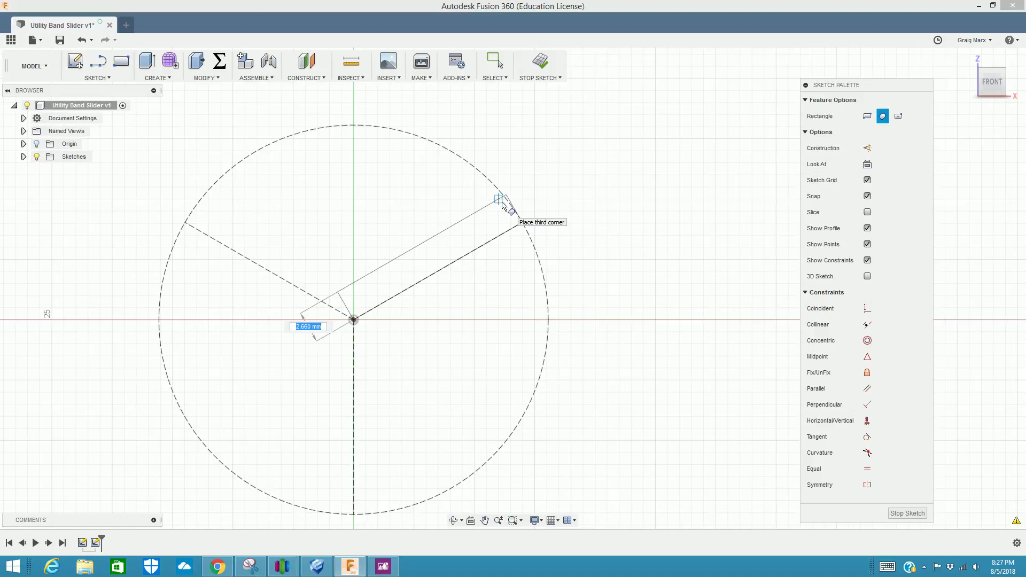
{"action": "key", "text": "BackSpace"}
{"action": "type", "text": ".16"}
{"action": "key", "text": "Return"}
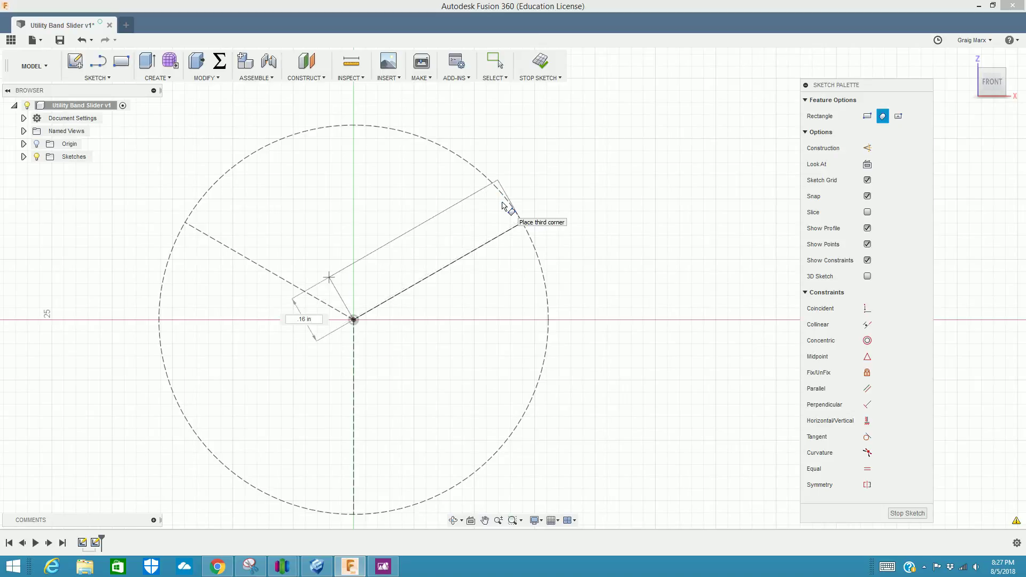
{"action": "type", "text": "/2"}
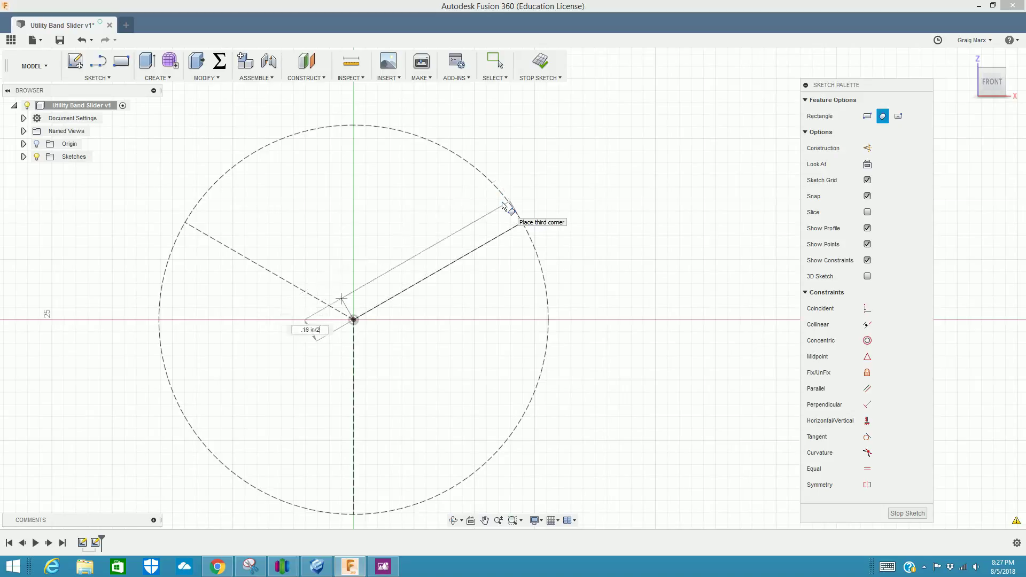
{"action": "key", "text": "Tab"}
{"action": "key", "text": "Return"}
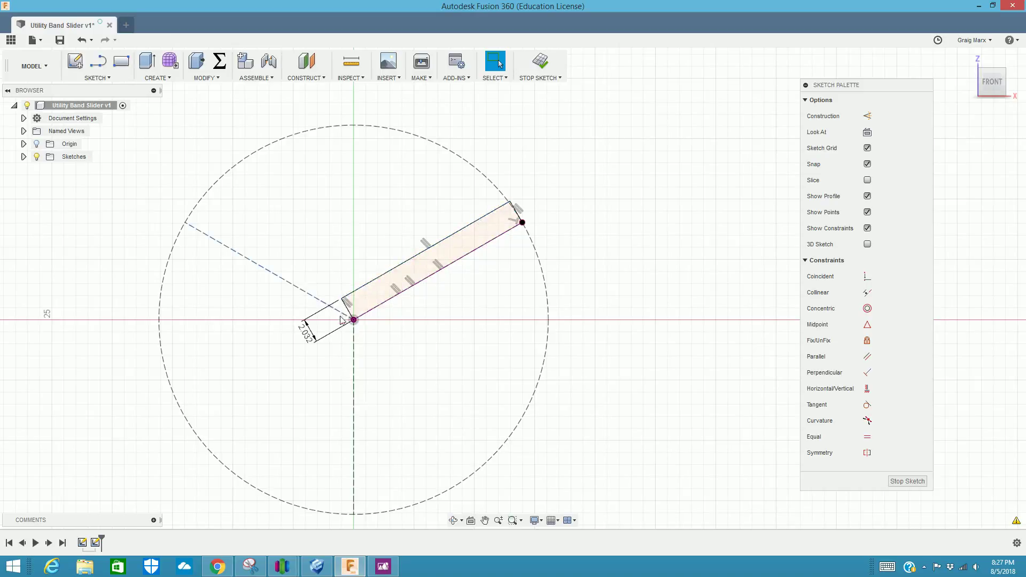
Mirror the rectangle's two short ends and outer long side about its edge on the upper-right construction line
{"action": "left_click", "coordinate": [104, 79]}
{"action": "left_click", "coordinate": [104, 318]}
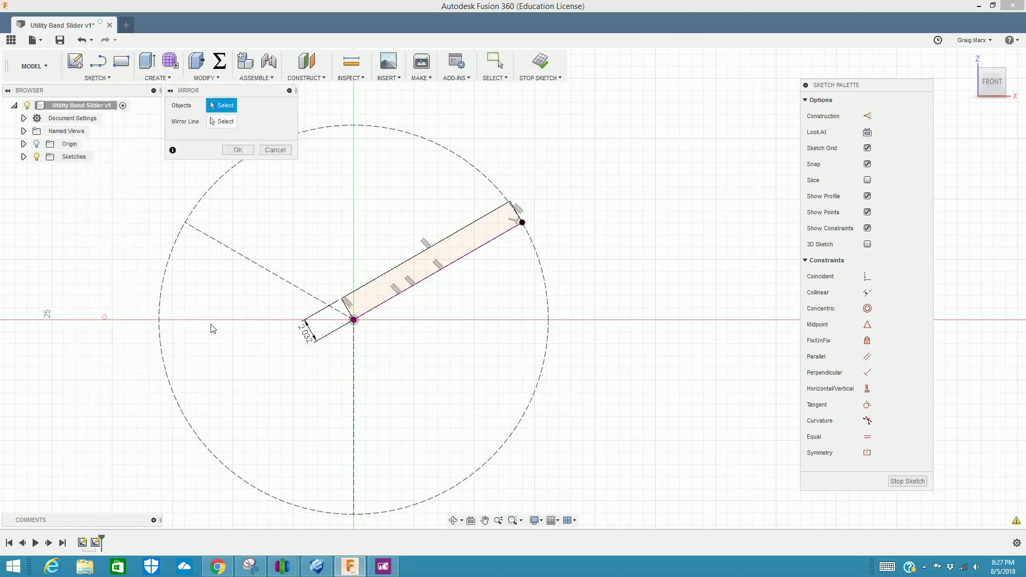
{"action": "left_click", "coordinate": [347, 307]}
{"action": "left_click", "coordinate": [428, 248]}
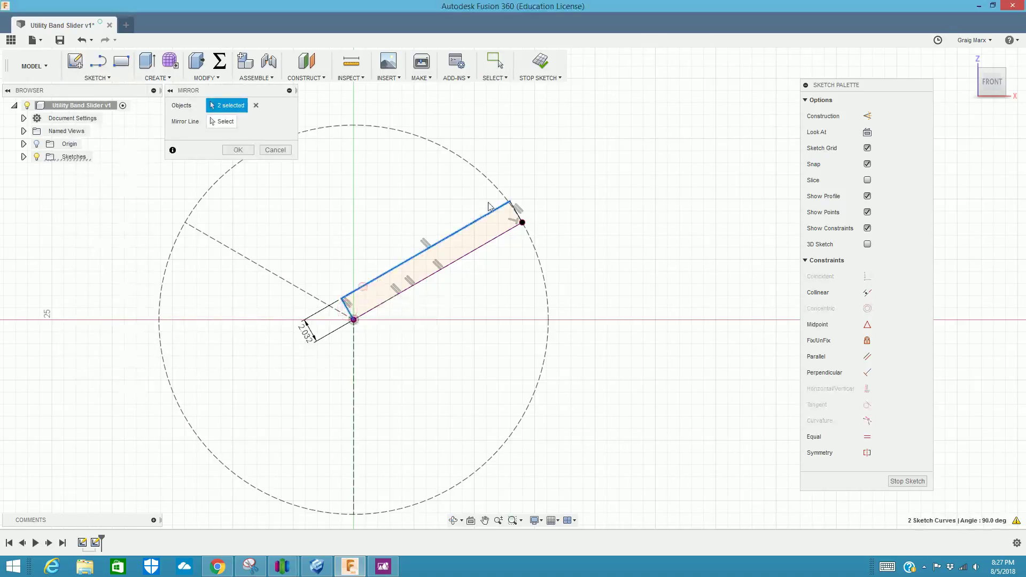
{"action": "left_click", "coordinate": [516, 214]}
{"action": "left_click", "coordinate": [222, 121]}
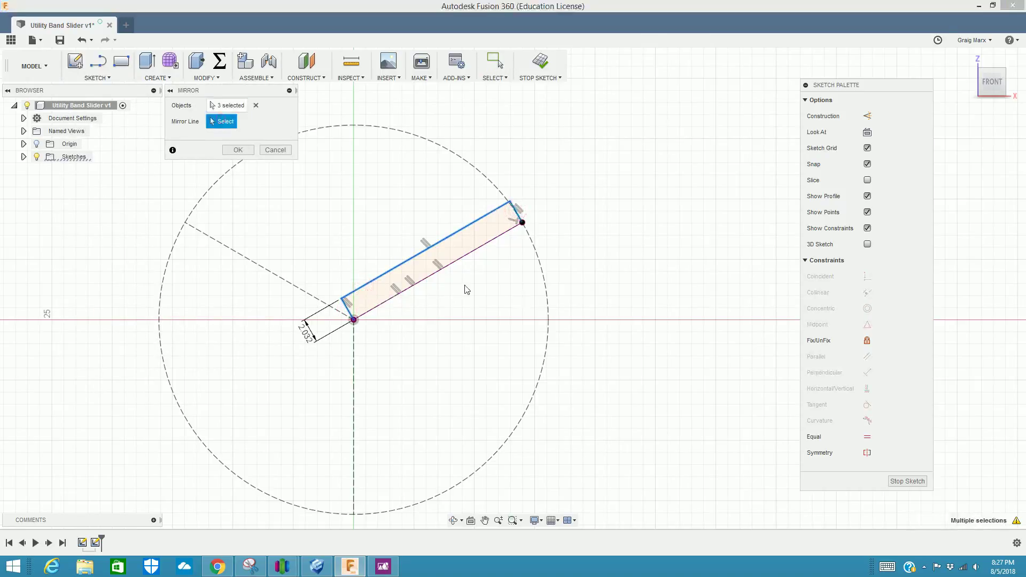
{"action": "left_click", "coordinate": [452, 265]}
{"action": "left_click", "coordinate": [232, 150]}
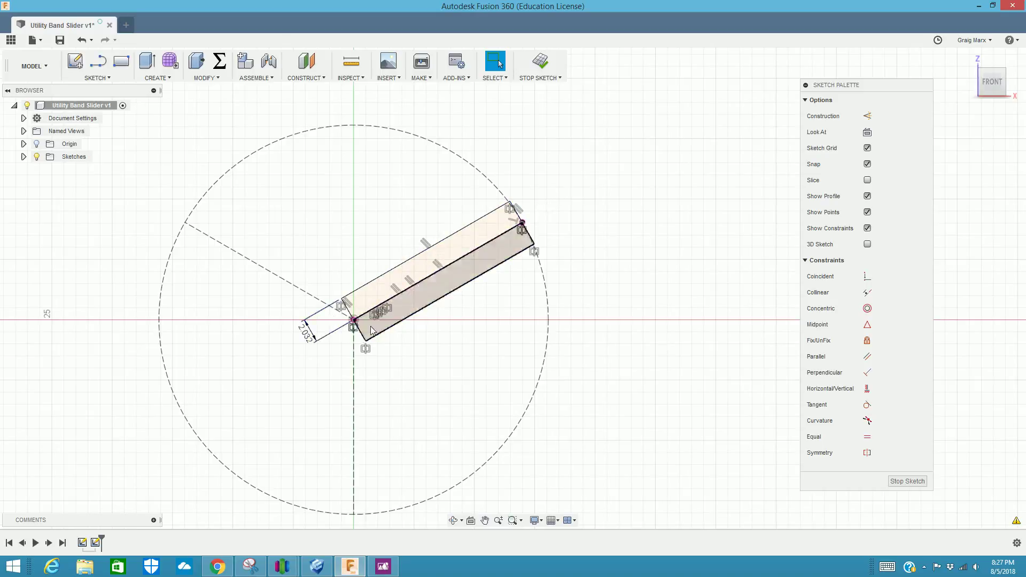
Set up a full circular sketch pattern of the arm's six outline lines around the origin
{"action": "left_click", "coordinate": [100, 79]}
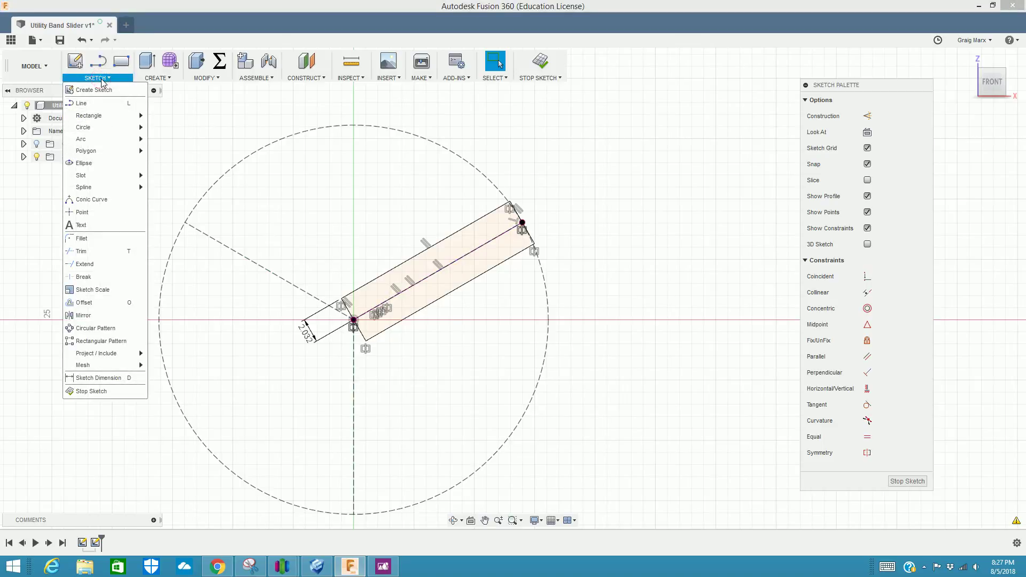
{"action": "left_click", "coordinate": [93, 328]}
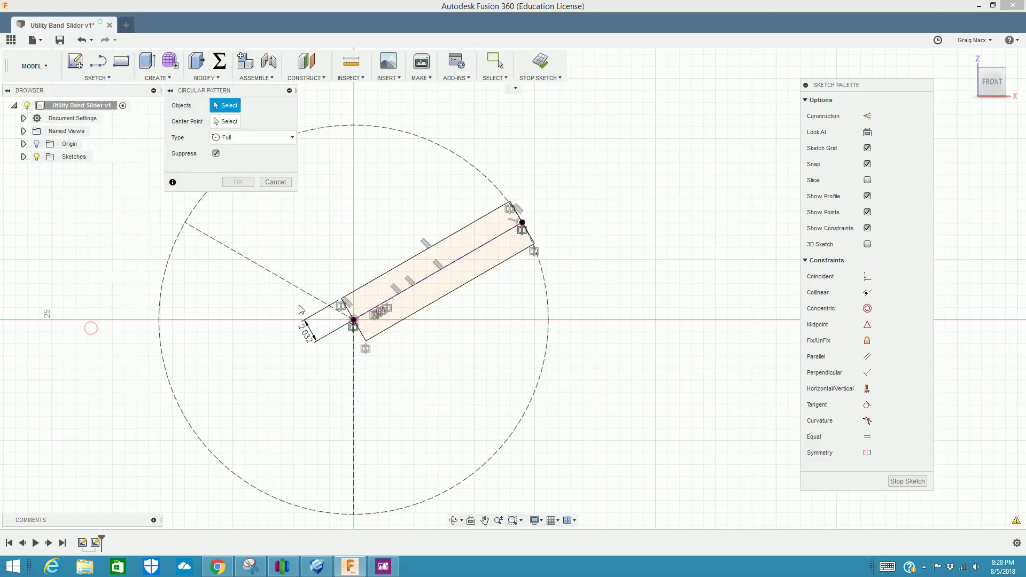
{"action": "left_click", "coordinate": [382, 283]}
{"action": "left_click", "coordinate": [517, 217]}
{"action": "left_click", "coordinate": [532, 236]}
{"action": "left_click", "coordinate": [403, 319]}
{"action": "left_click", "coordinate": [351, 314]}
{"action": "left_click", "coordinate": [350, 311]}
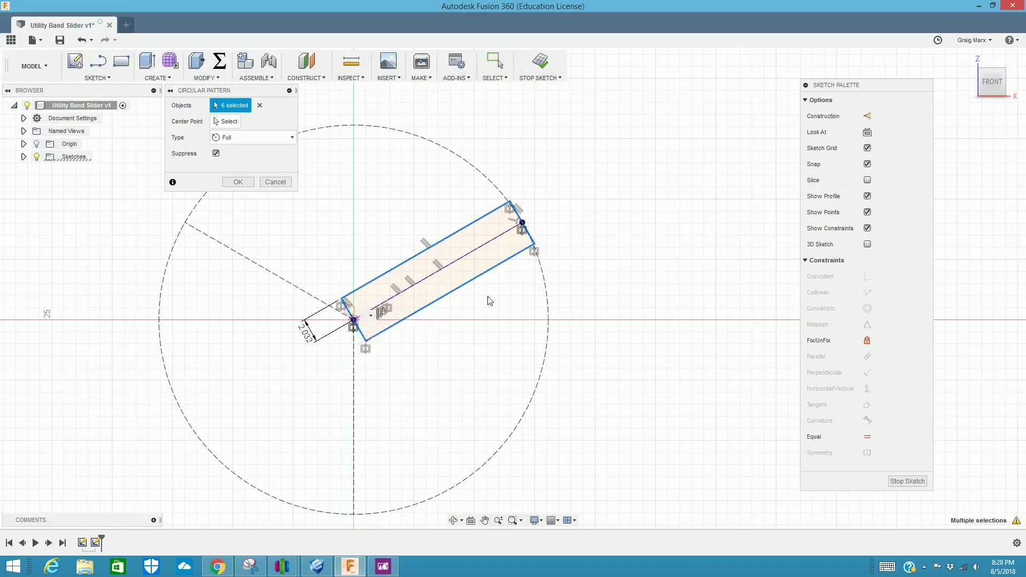
{"action": "left_click", "coordinate": [224, 123]}
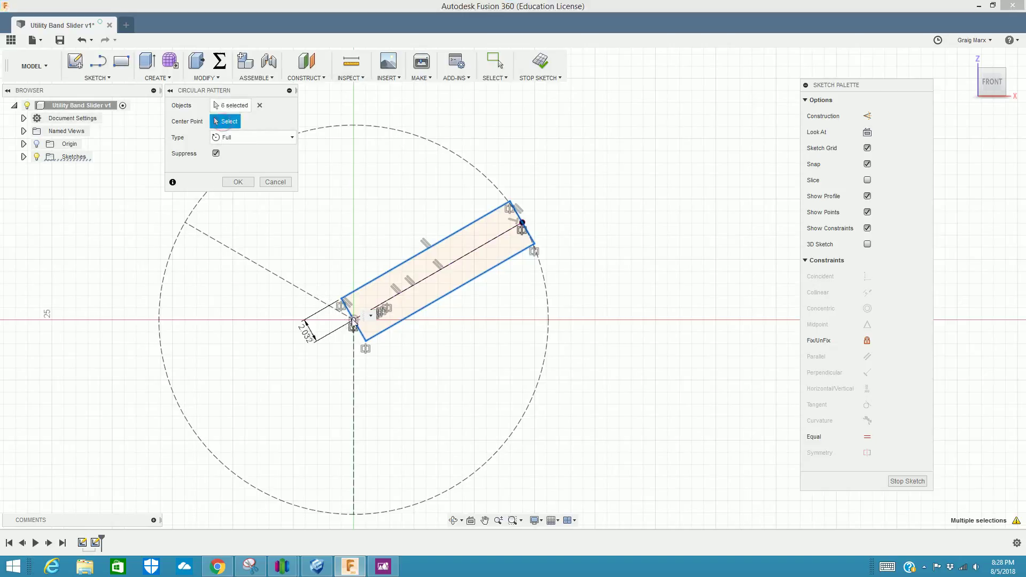
{"action": "left_click", "coordinate": [354, 321]}
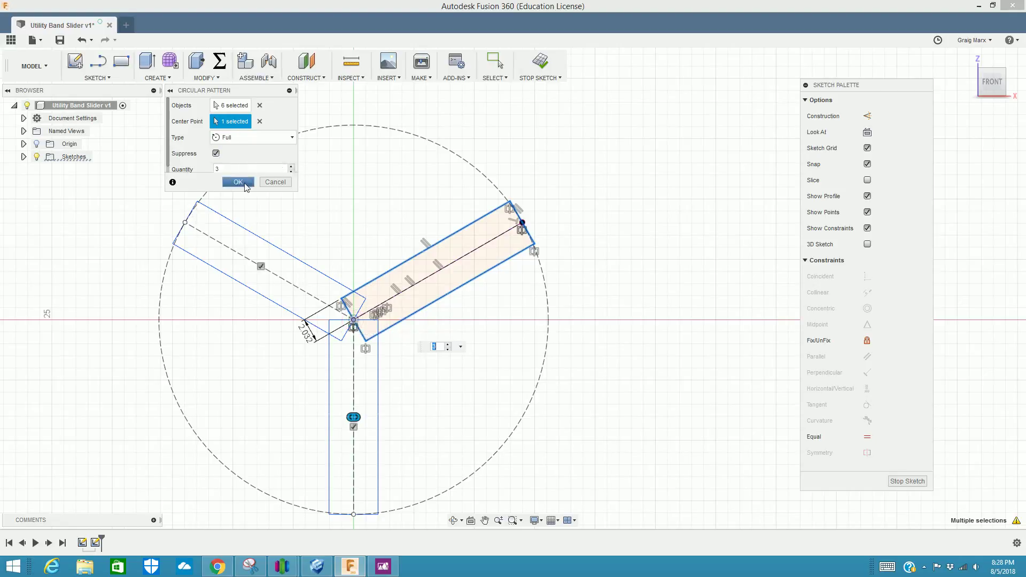
{"action": "left_click", "coordinate": [192, 182]}
{"action": "mouse_move", "coordinate": [243, 94]}
{"action": "left_mouse_down"}
{"action": "mouse_move", "coordinate": [582, 222]}
{"action": "mouse_move", "coordinate": [615, 302]}
{"action": "left_mouse_up"}
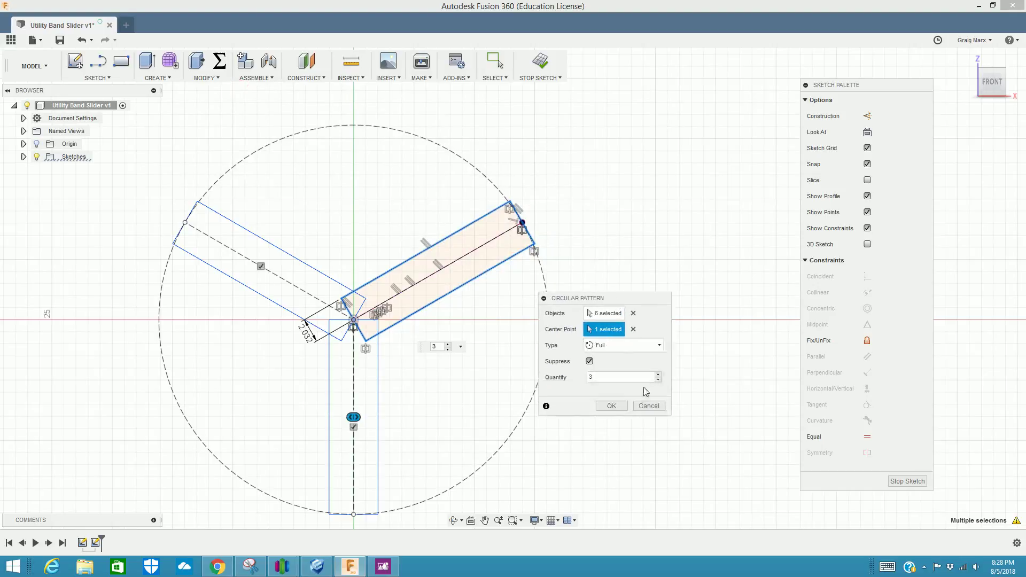
Try the circular pattern with quantities of 4 and 5
{"action": "left_click_drag", "start_coordinate": [604, 378], "coordinate": [521, 381]}
{"action": "type", "text": "4"}
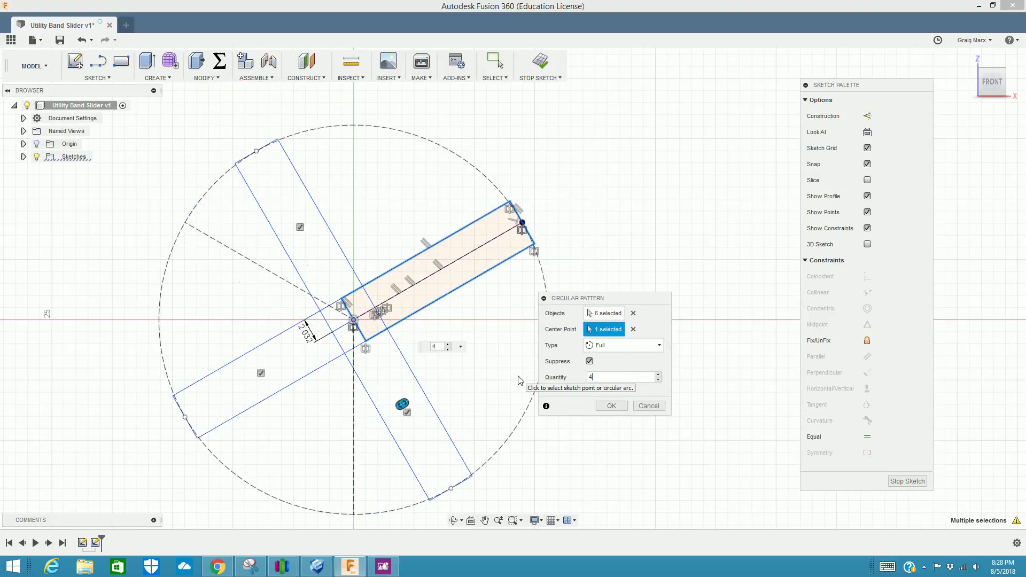
{"action": "key", "text": "BackSpace"}
{"action": "type", "text": "5"}
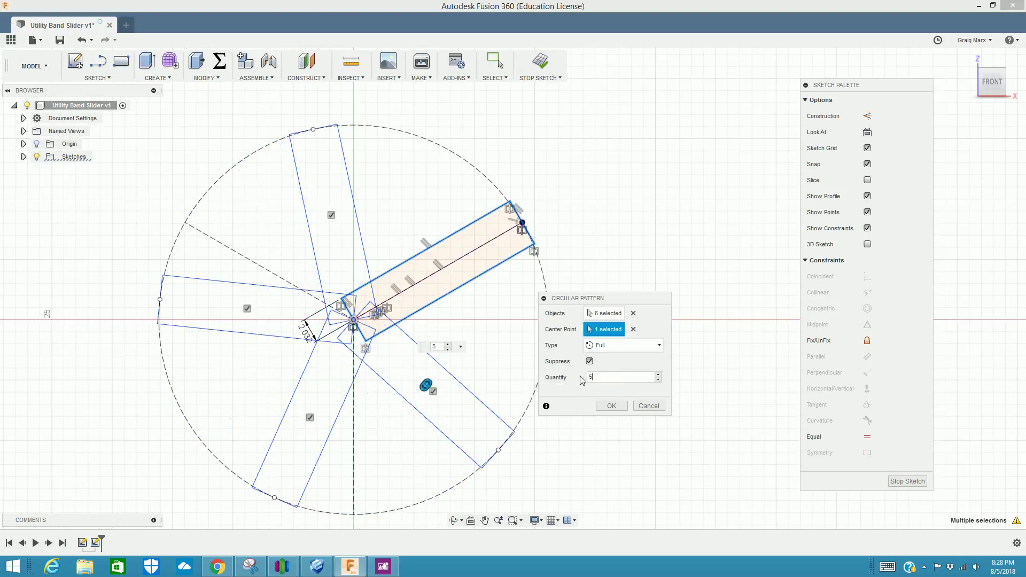
Set the circular pattern quantity to 3 and create the pattern
{"action": "key", "text": "BackSpace"}
{"action": "type", "text": "3"}
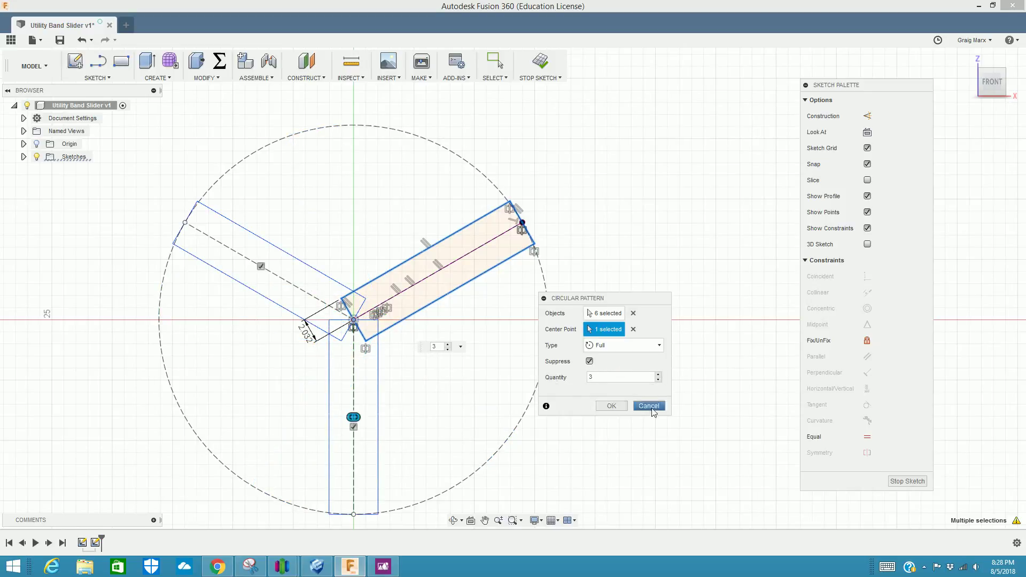
{"action": "left_click", "coordinate": [611, 406]}
Trim the overlapping arm edges and inner end lines around the origin to leave a single Y-shaped outline
{"action": "scroll", "coordinate": [615, 413], "scroll_direction": "down", "scroll_amount": 2}
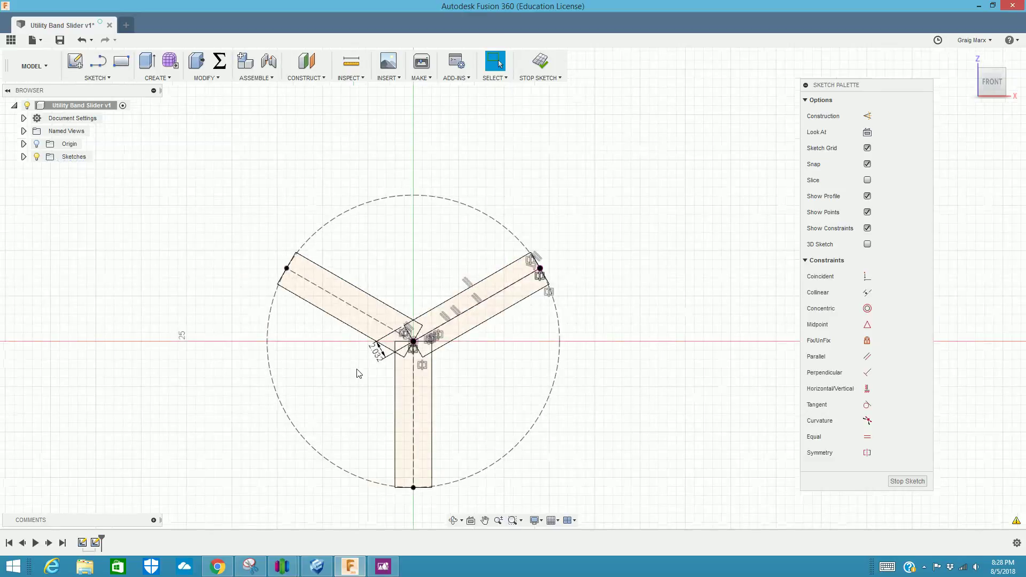
{"action": "scroll", "coordinate": [358, 373], "scroll_direction": "up", "scroll_amount": 3}
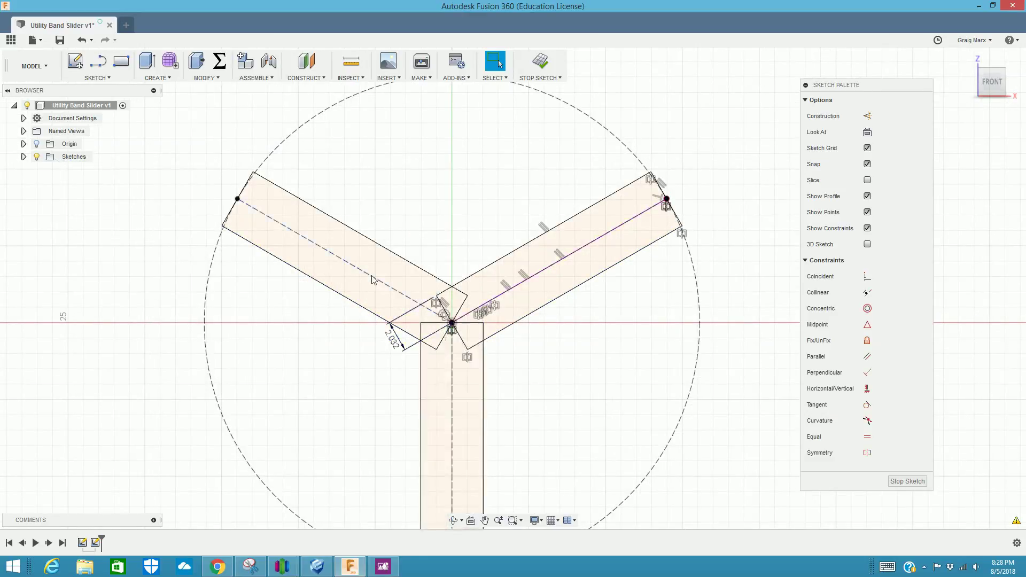
{"action": "left_click", "coordinate": [96, 83]}
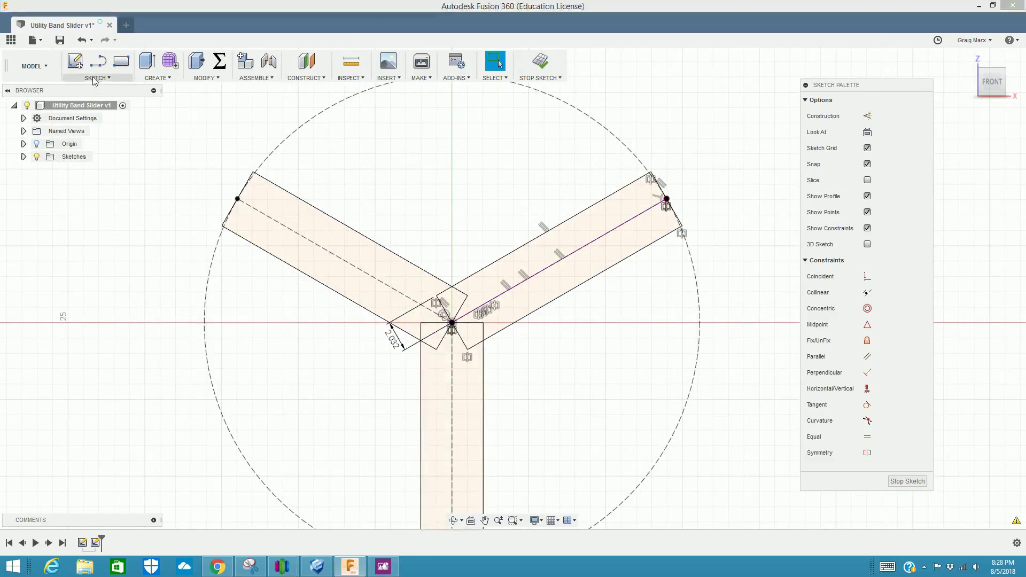
{"action": "left_click", "coordinate": [95, 253]}
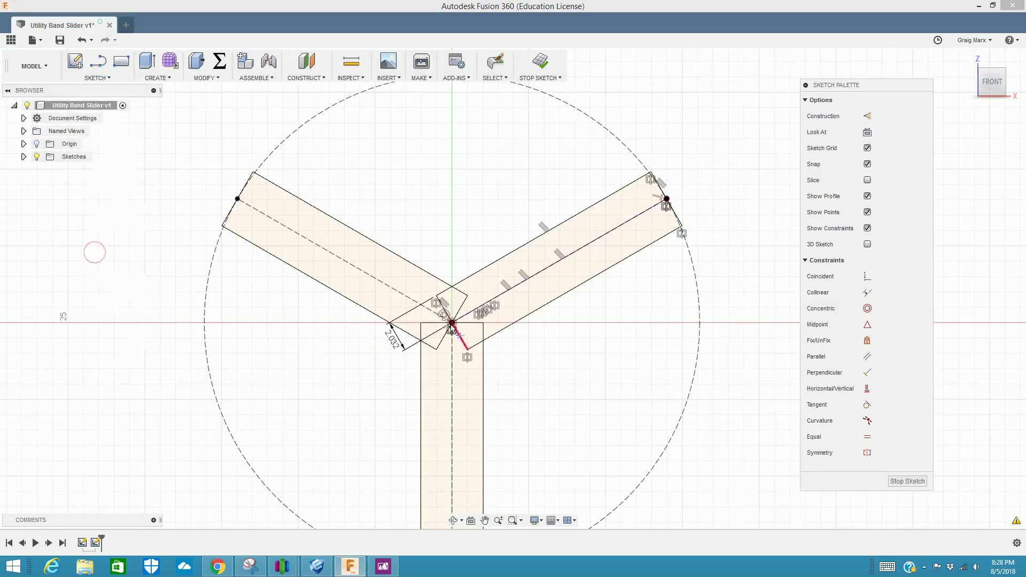
{"action": "left_click", "coordinate": [433, 324]}
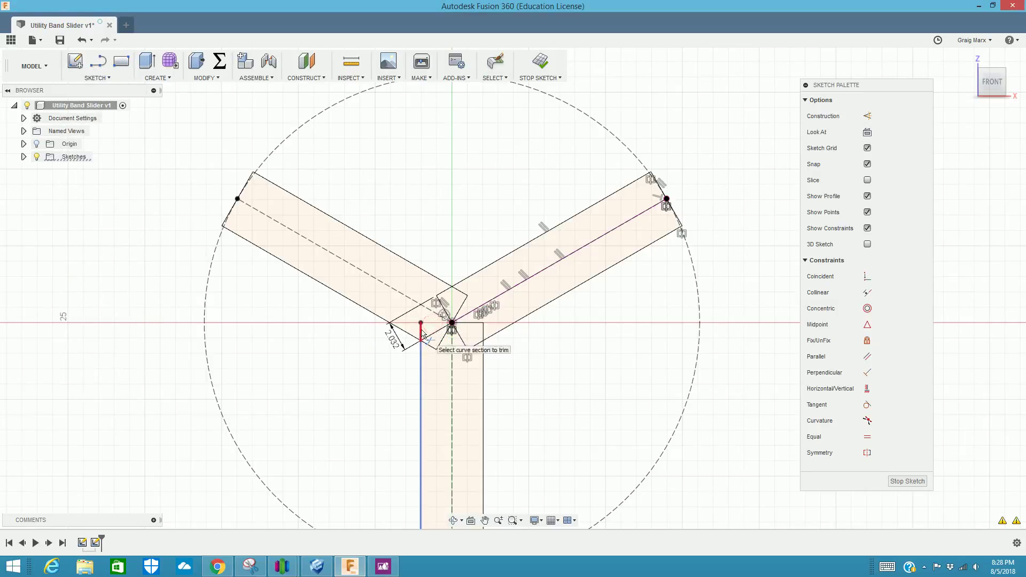
{"action": "left_click", "coordinate": [421, 330]}
{"action": "left_click", "coordinate": [430, 346]}
{"action": "left_click", "coordinate": [438, 342]}
{"action": "left_click", "coordinate": [459, 311]}
{"action": "left_click", "coordinate": [466, 315]}
{"action": "left_click", "coordinate": [461, 336]}
{"action": "left_click", "coordinate": [459, 291]}
{"action": "left_click", "coordinate": [448, 312]}
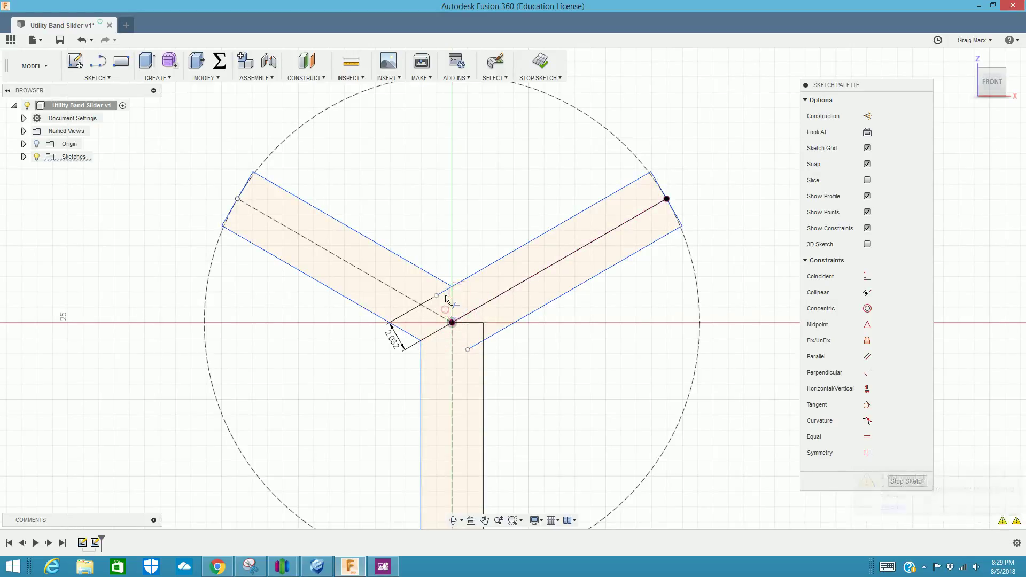
{"action": "left_click", "coordinate": [446, 299]}
{"action": "left_click", "coordinate": [477, 344]}
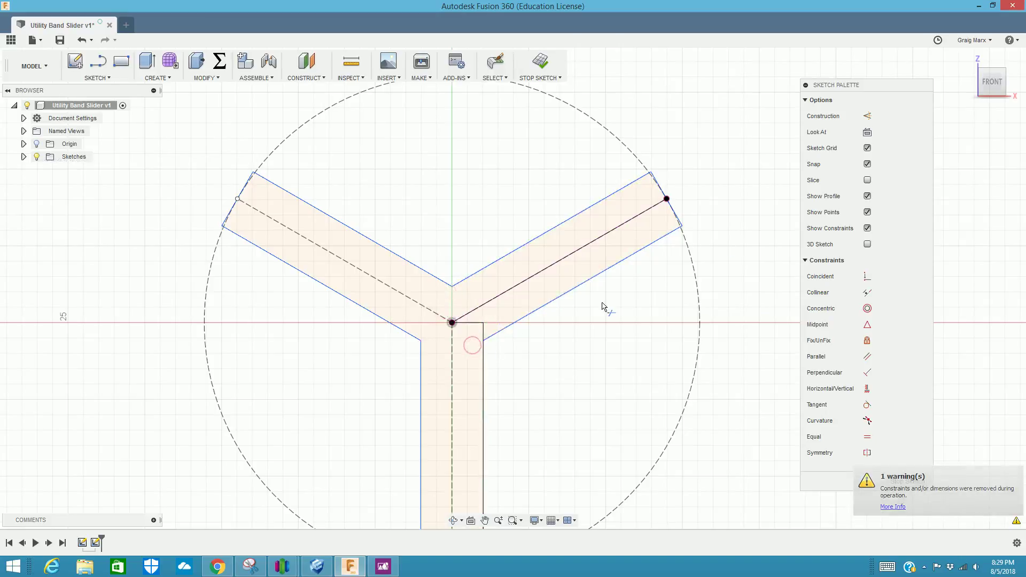
{"action": "left_click", "coordinate": [486, 332]}
{"action": "left_click", "coordinate": [477, 322]}
{"action": "scroll", "coordinate": [618, 193], "scroll_direction": "down", "scroll_amount": 2}
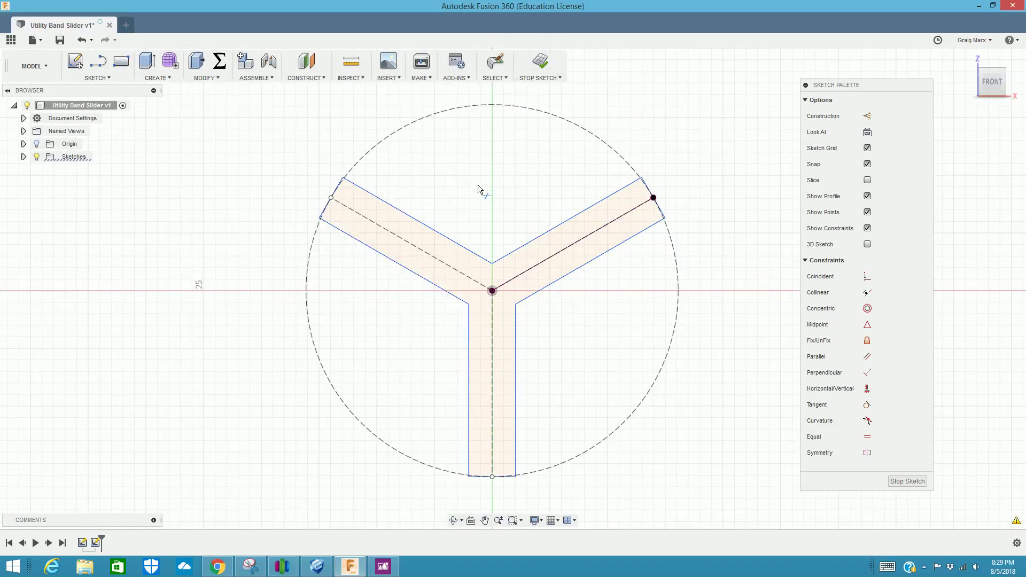
{"action": "key", "text": "Escape"}
Finish the sketch and start extruding the Y-shaped profile to one side with a distance of 7 mm
{"action": "key", "text": "alt+Tab"}
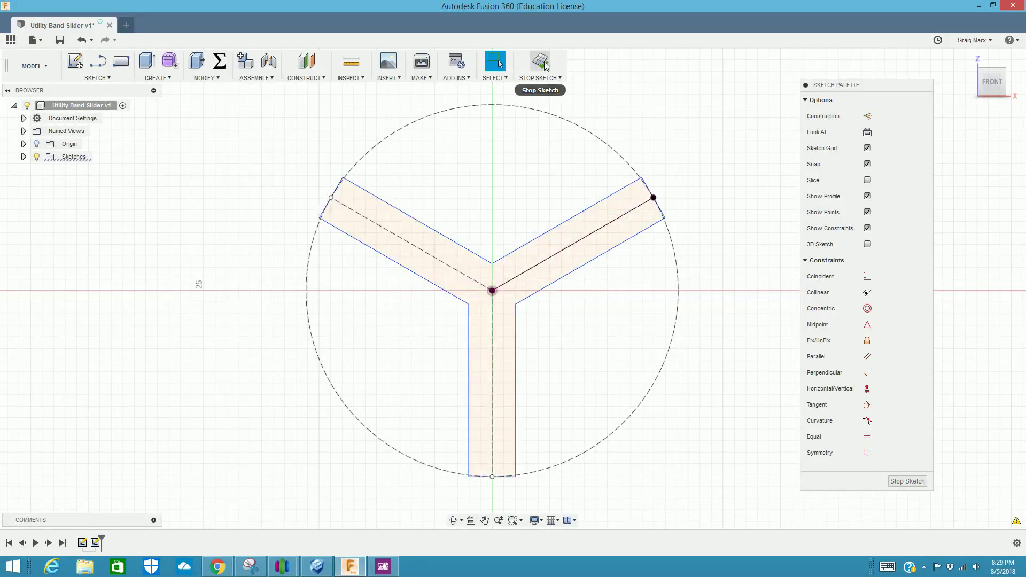
{"action": "left_click", "coordinate": [546, 63]}
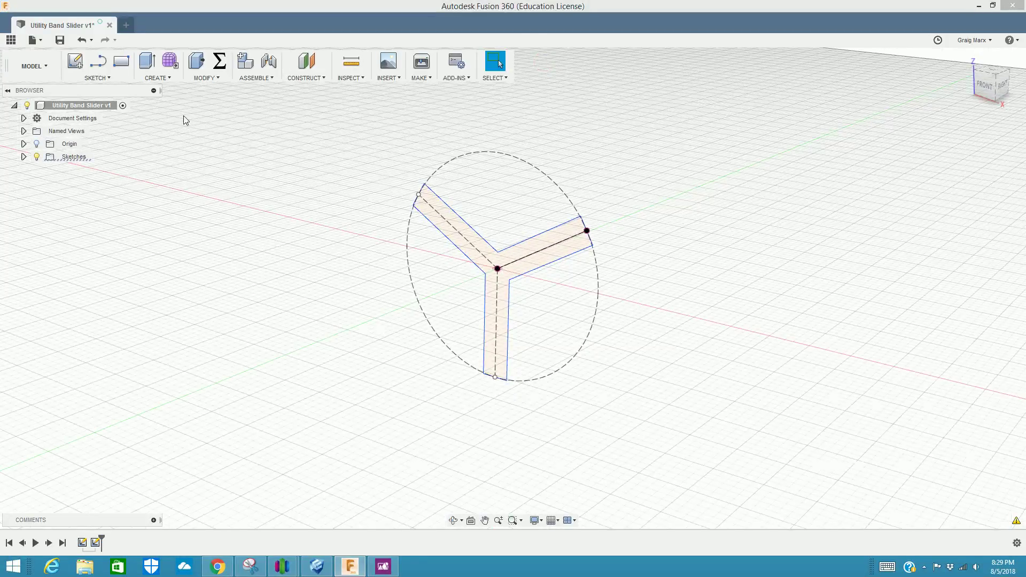
{"action": "left_click", "coordinate": [155, 79]}
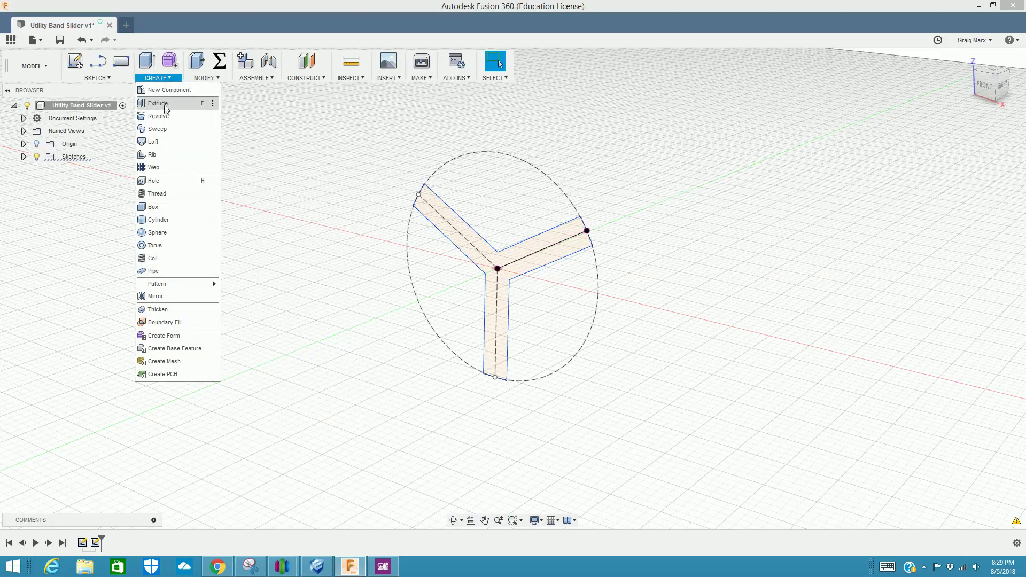
{"action": "left_click", "coordinate": [158, 78]}
{"action": "left_click", "coordinate": [158, 77]}
{"action": "left_click", "coordinate": [149, 66]}
{"action": "left_click", "coordinate": [469, 246]}
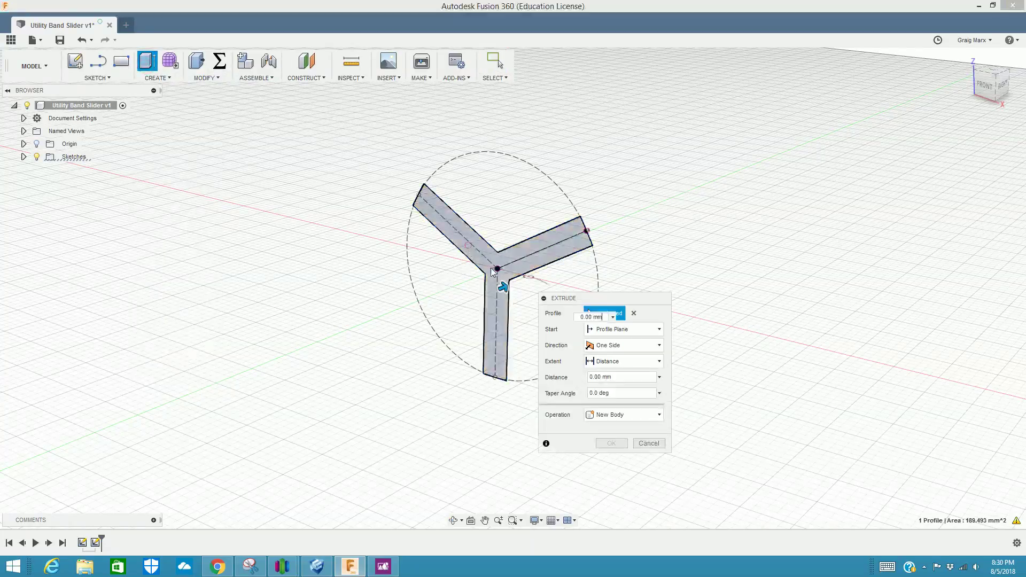
{"action": "type", "text": "7"}
{"action": "key", "text": "Return"}
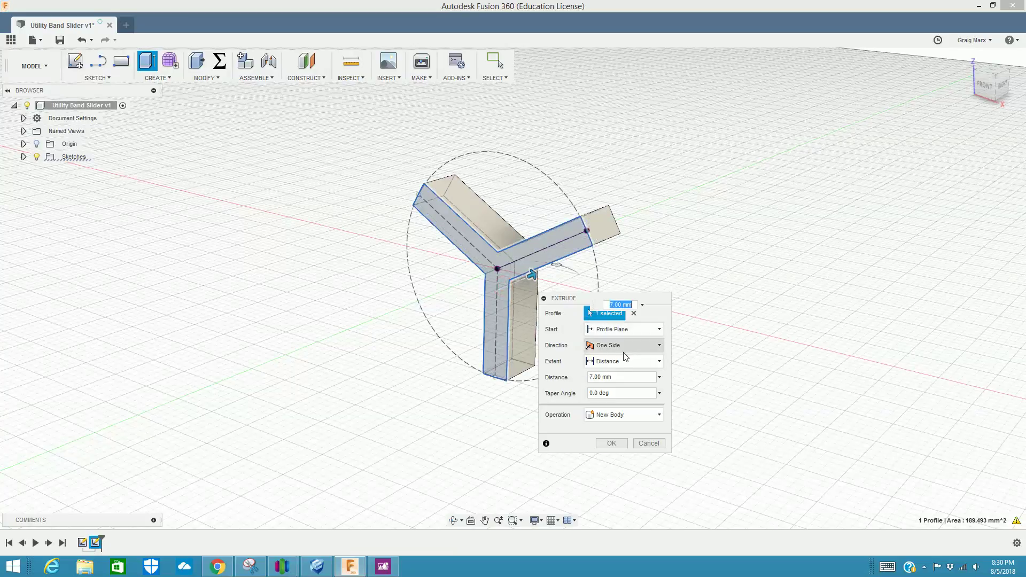
Set the Y-shaped extrusion's distance to 0.37 in and create it as a new body
{"action": "middle_click_drag", "start_coordinate": [689, 132], "coordinate": [500, 184]}
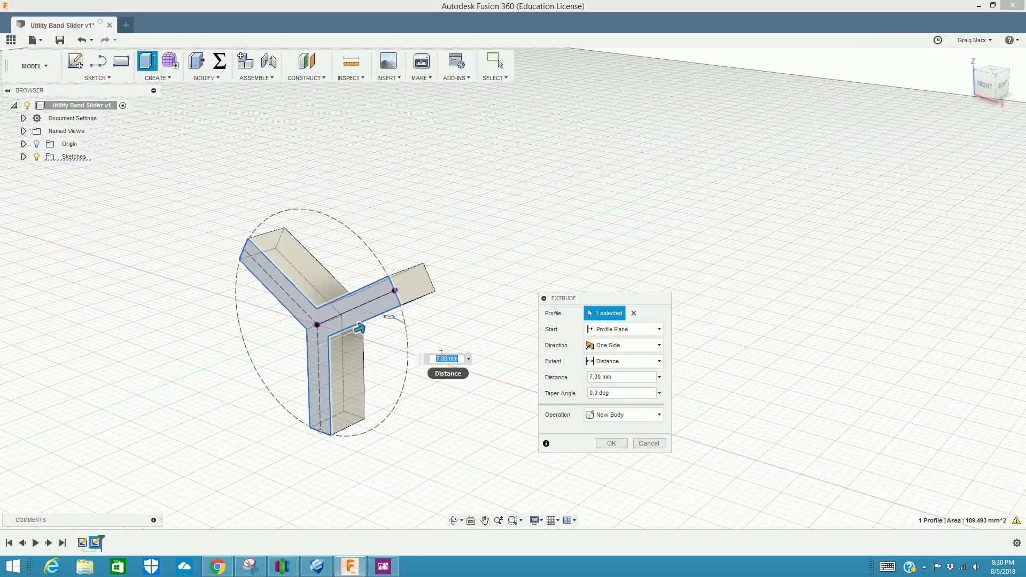
{"action": "key", "text": "BackSpace"}
{"action": "type", "text": ".37 in"}
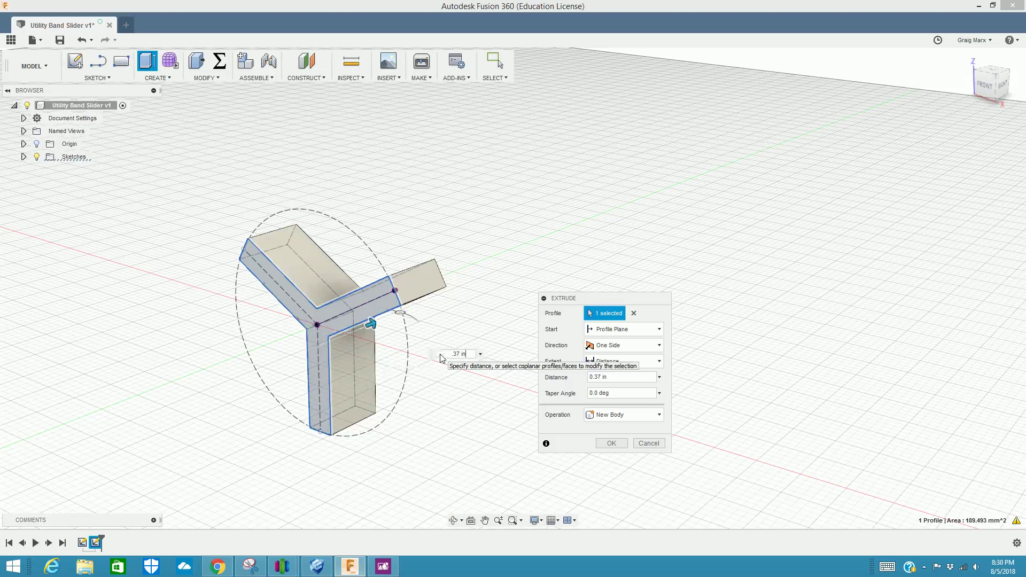
{"action": "key", "text": "Return"}
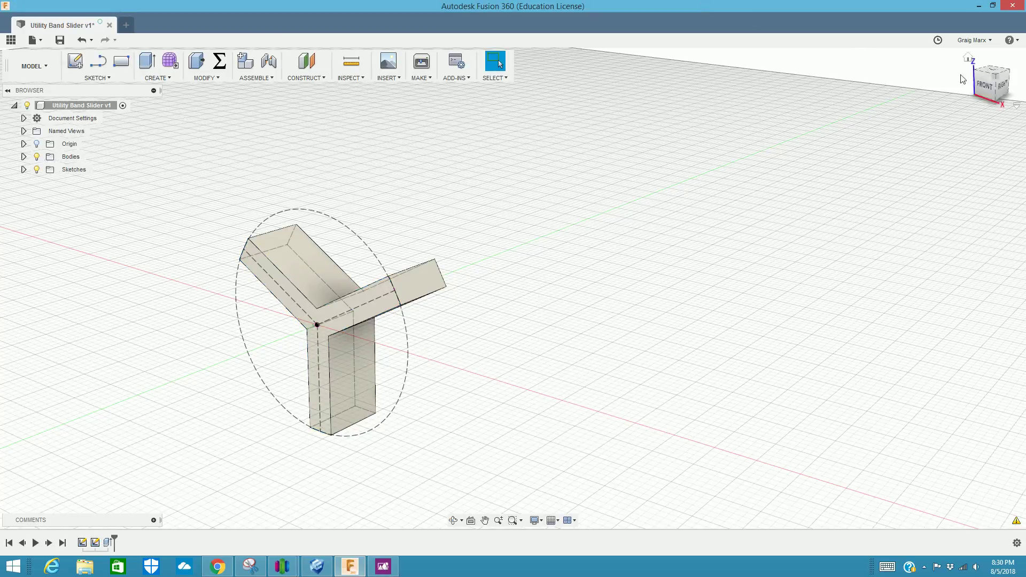
Check the plate dimensions in the drawing and start a new sketch on the Y-shaped post's front face
{"action": "left_click_drag", "start_coordinate": [986, 88], "coordinate": [1006, 53]}
{"action": "middle_click_drag", "start_coordinate": [551, 331], "coordinate": [323, 483], "text": "shift"}
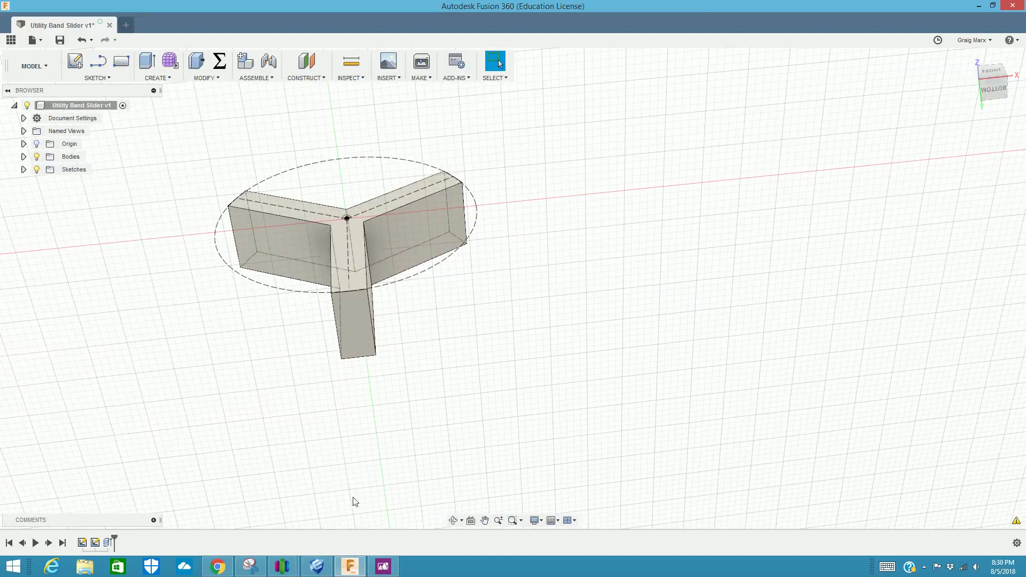
{"action": "key", "text": "alt+Tab"}
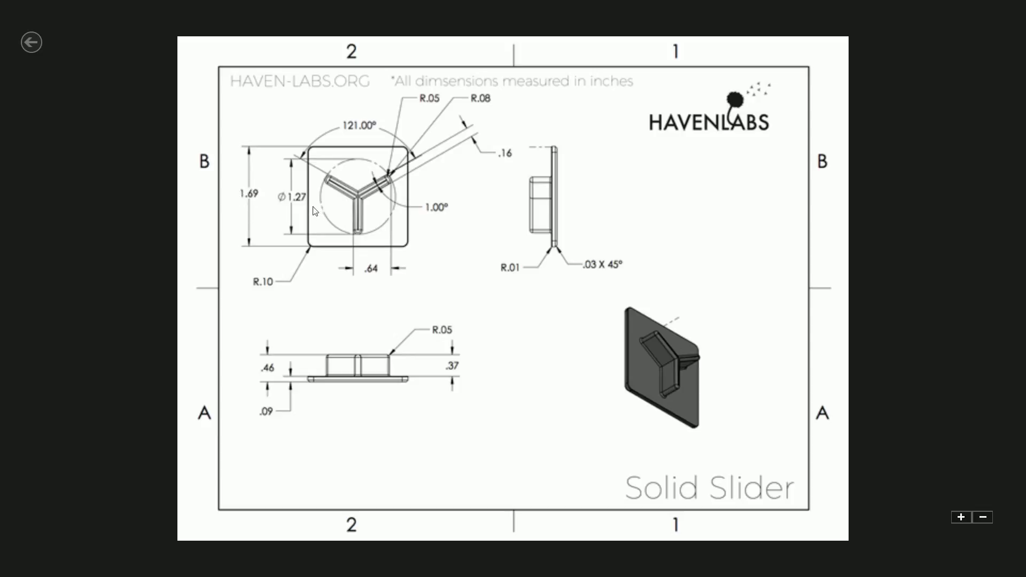
{"action": "key", "text": "alt+Tab"}
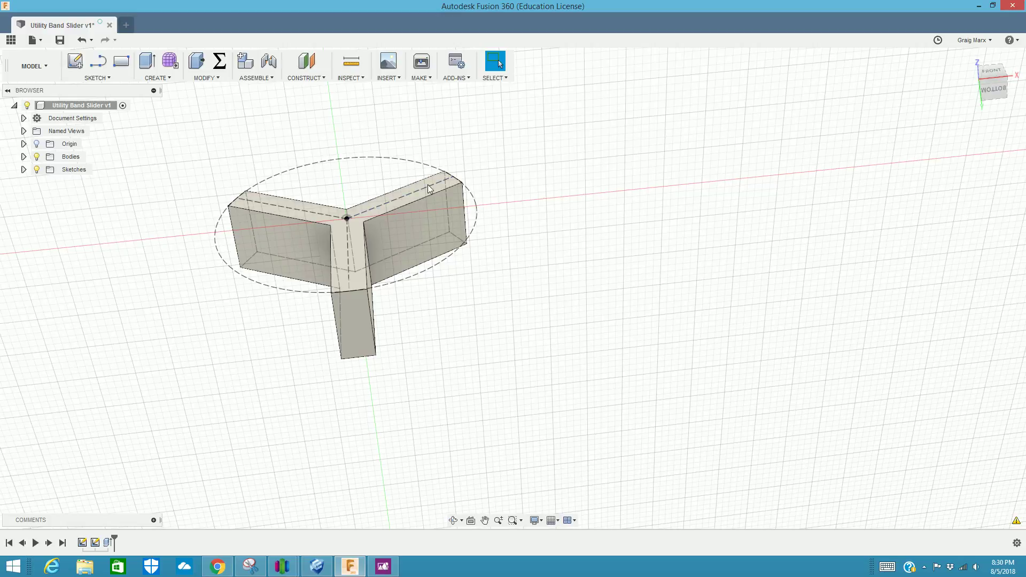
{"action": "left_click_drag", "start_coordinate": [994, 94], "coordinate": [992, 117]}
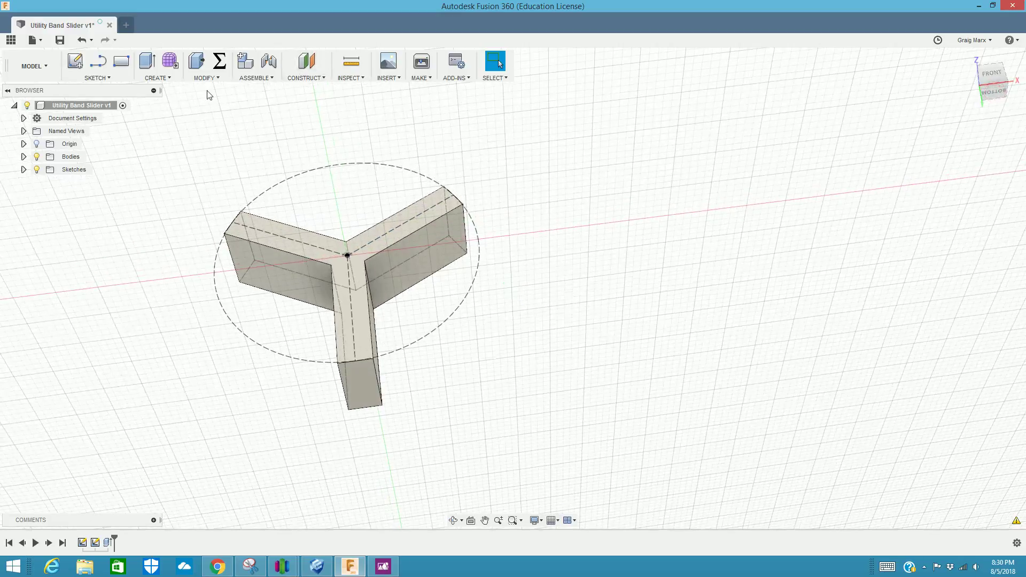
{"action": "left_click", "coordinate": [98, 78]}
{"action": "left_click", "coordinate": [96, 88]}
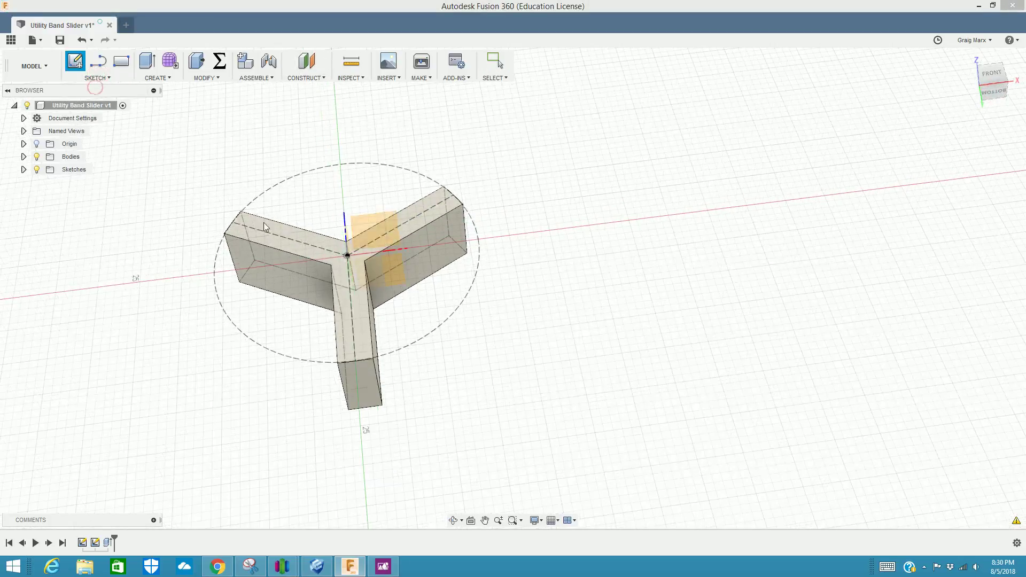
{"action": "left_click", "coordinate": [363, 334]}
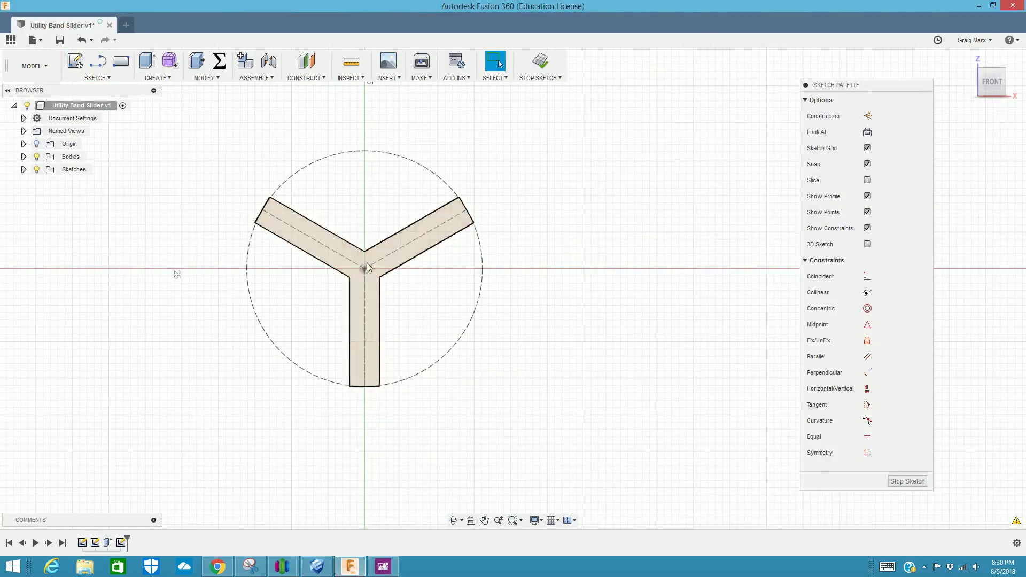
Draw a 1.69 in by 1.69 in center rectangle at the origin and finish the sketch
{"action": "left_click", "coordinate": [97, 78]}
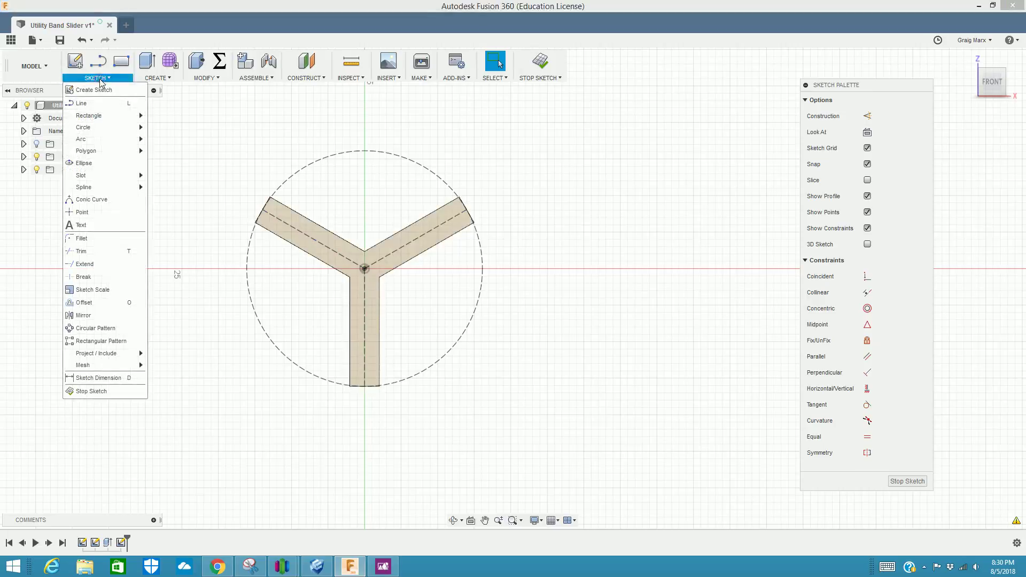
{"action": "mouse_move", "coordinate": [99, 114]}
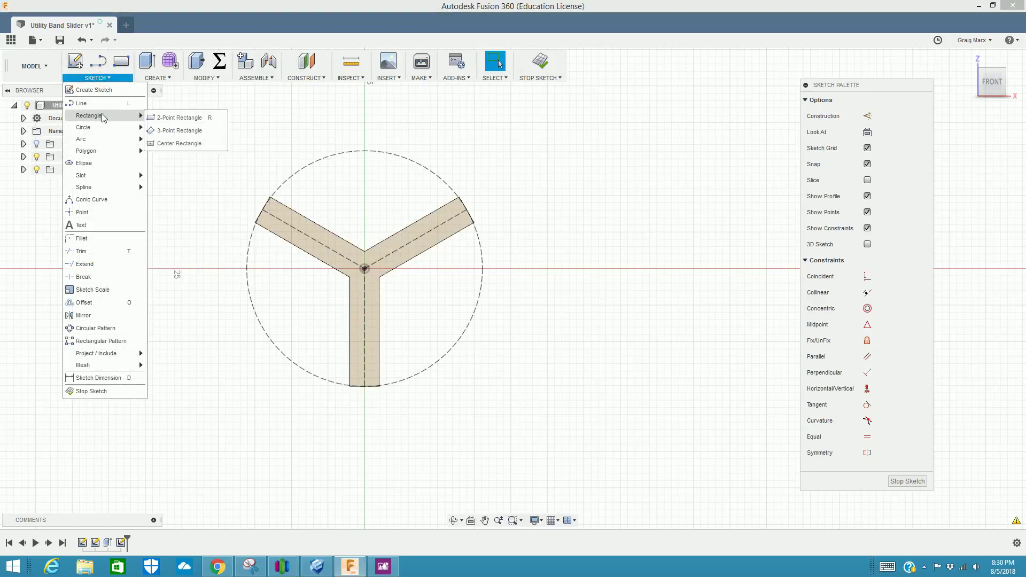
{"action": "left_click", "coordinate": [177, 140]}
{"action": "left_click", "coordinate": [364, 269]}
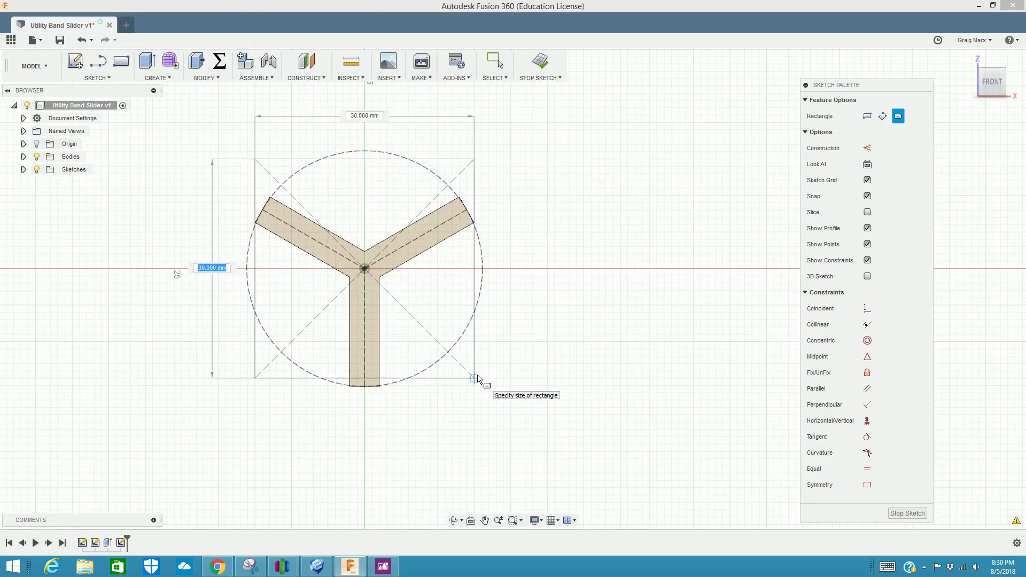
{"action": "type", "text": "1.69 in"}
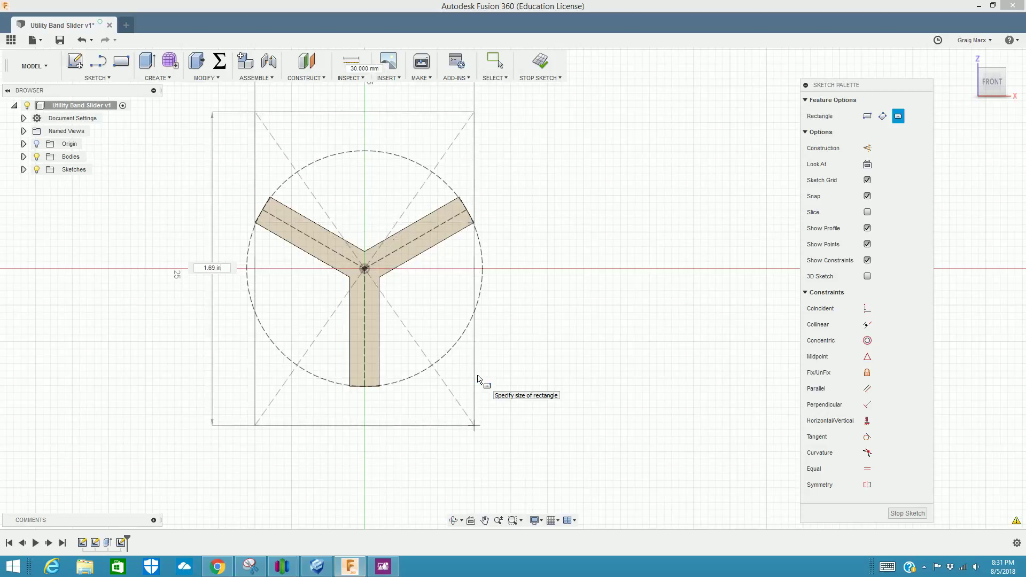
{"action": "key", "text": "Tab"}
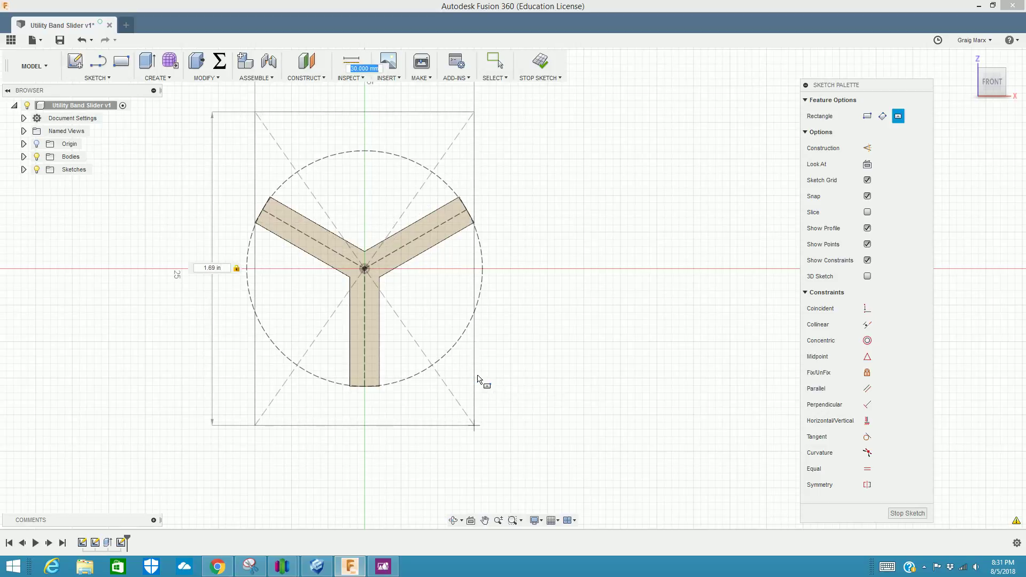
{"action": "type", "text": "1.69"}
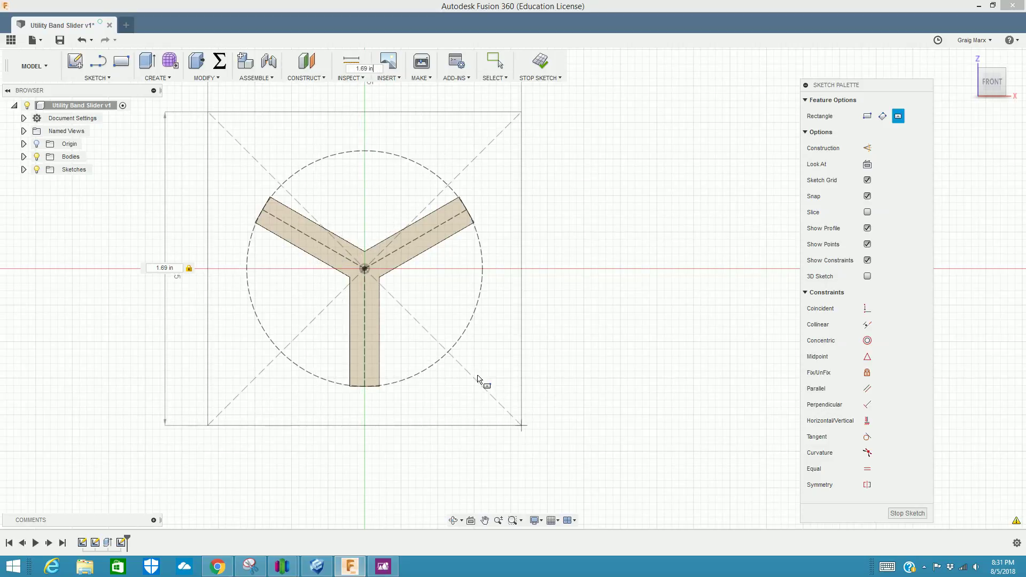
{"action": "key", "text": "Return"}
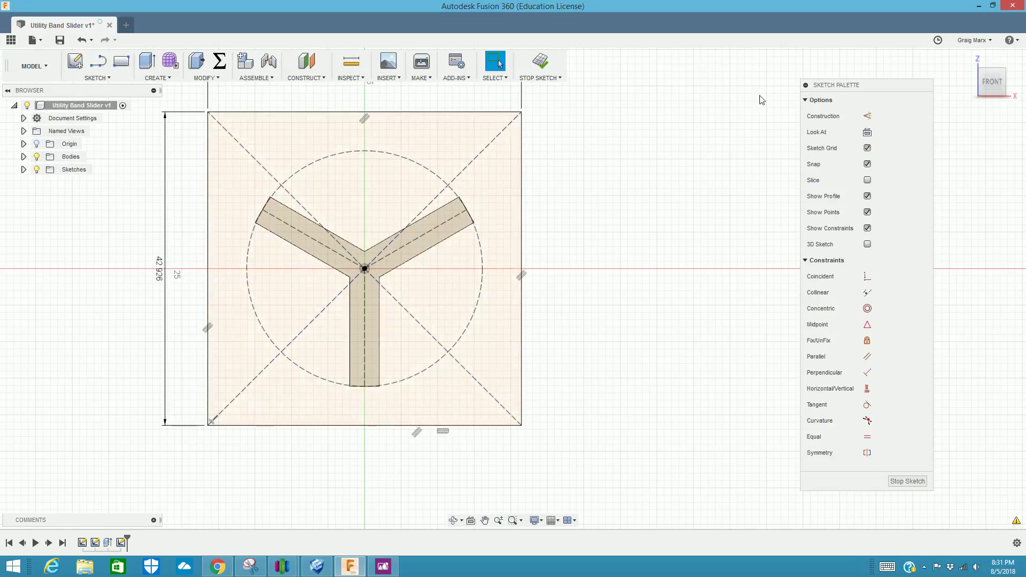
{"action": "left_click_drag", "start_coordinate": [1002, 86], "coordinate": [990, 82]}
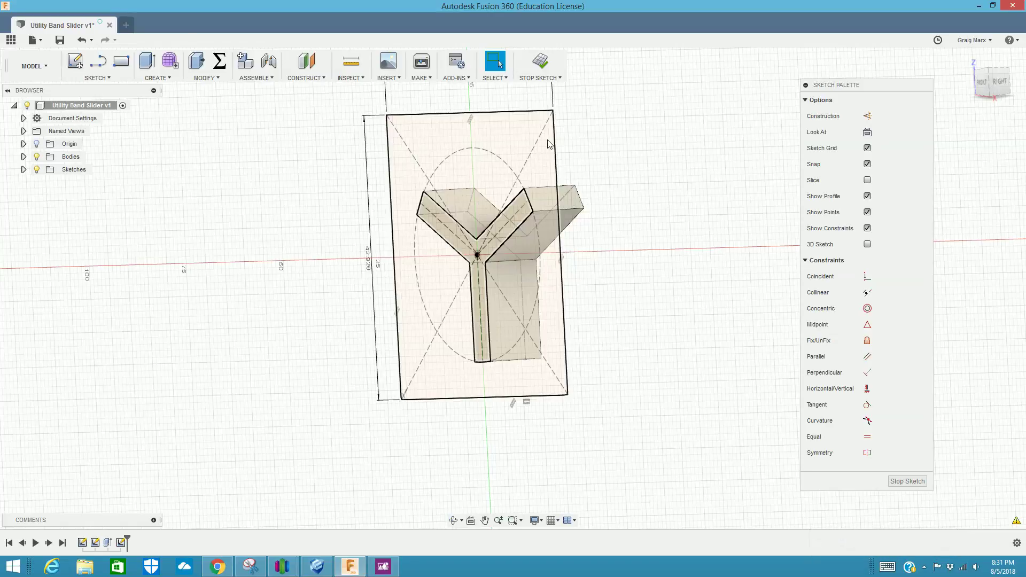
{"action": "left_click", "coordinate": [540, 62]}
Extrude the square profile around the Y 0.09 in away from the post as a new body
{"action": "left_click_drag", "start_coordinate": [998, 83], "coordinate": [888, 69]}
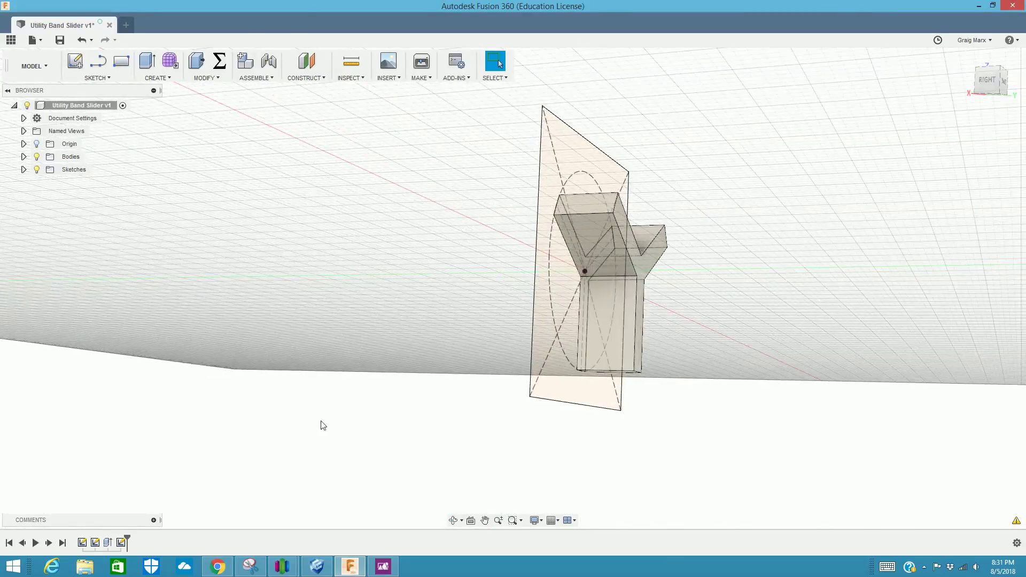
{"action": "key", "text": "alt+Tab"}
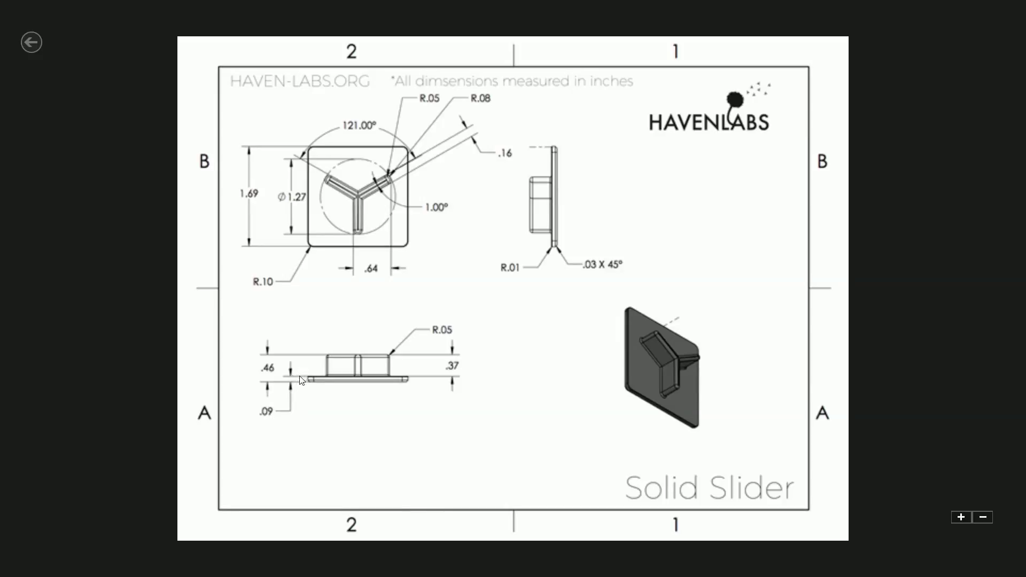
{"action": "key", "text": "alt+Tab"}
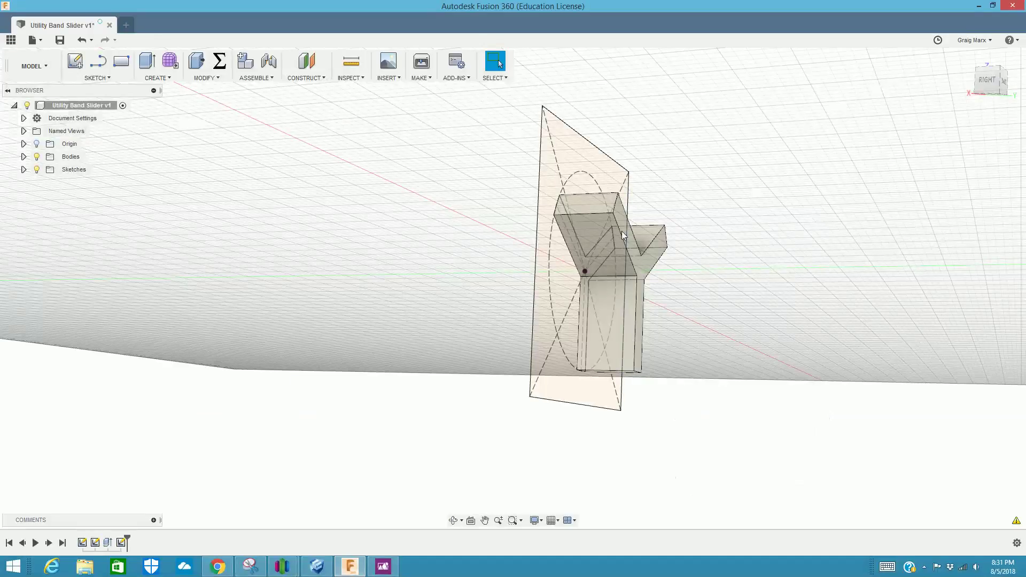
{"action": "left_click", "coordinate": [148, 65]}
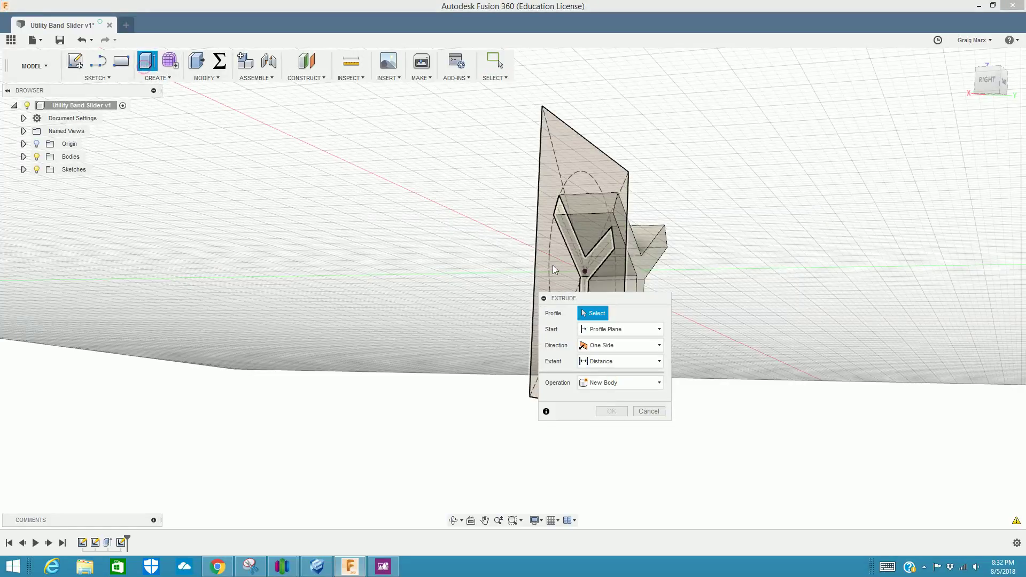
{"action": "left_click", "coordinate": [553, 266]}
{"action": "left_click_drag", "start_coordinate": [576, 258], "coordinate": [432, 260]}
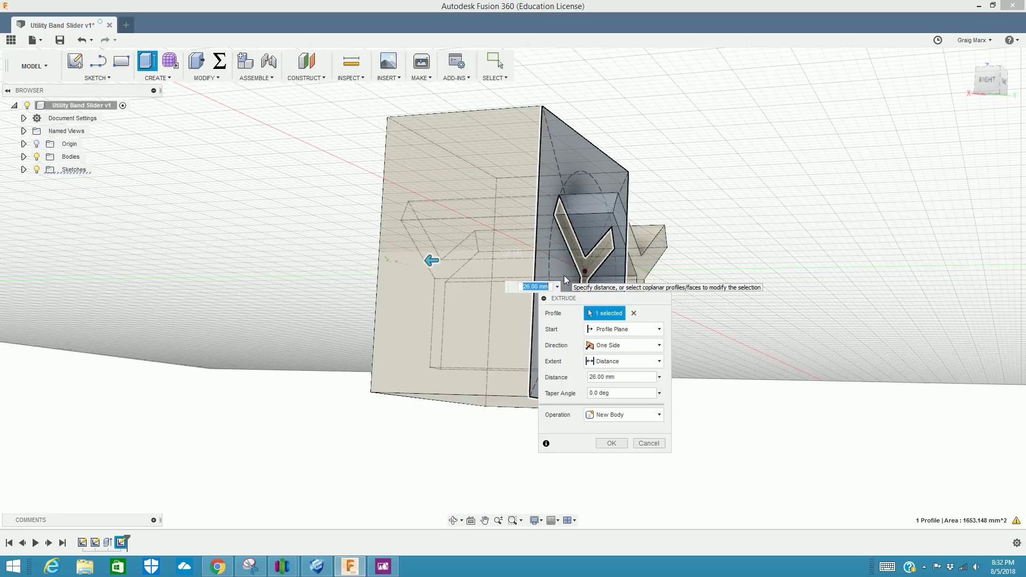
{"action": "type", "text": ".0"}
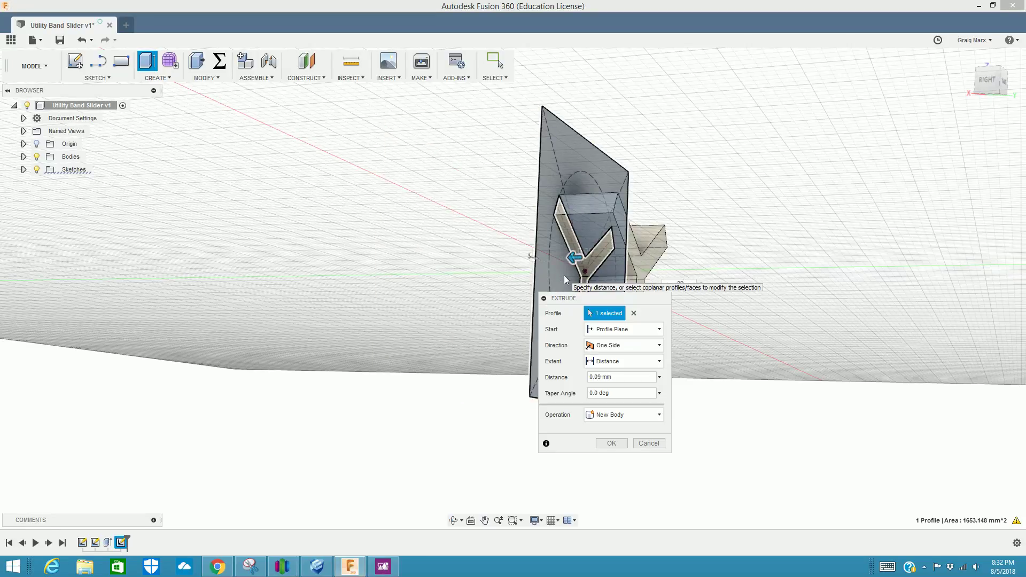
{"action": "type", "text": "9 in"}
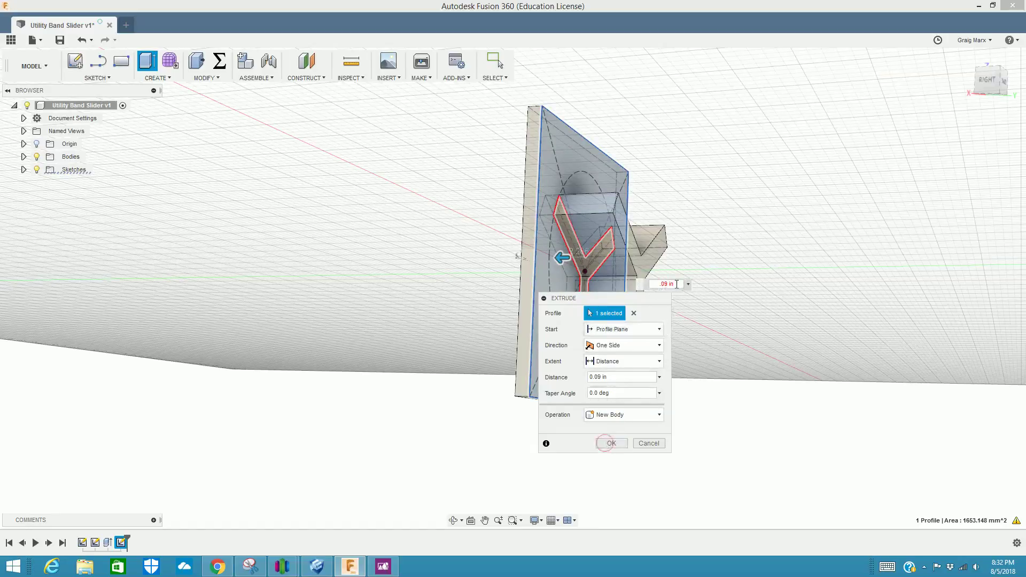
{"action": "key", "text": "BackSpace"}
{"action": "key", "text": "BackSpace"}
{"action": "key", "text": "BackSpace"}
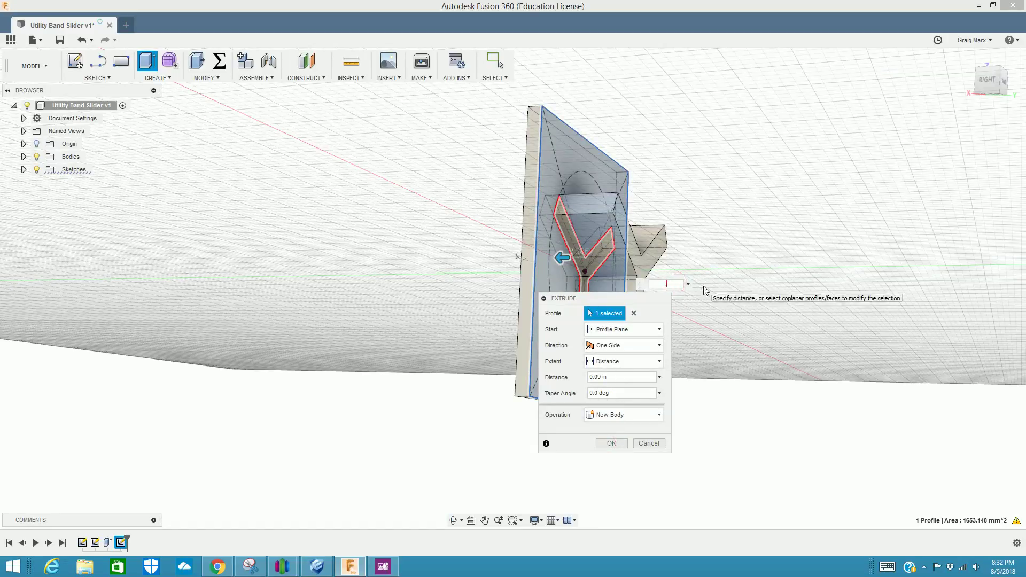
{"action": "type", "text": "0.09"}
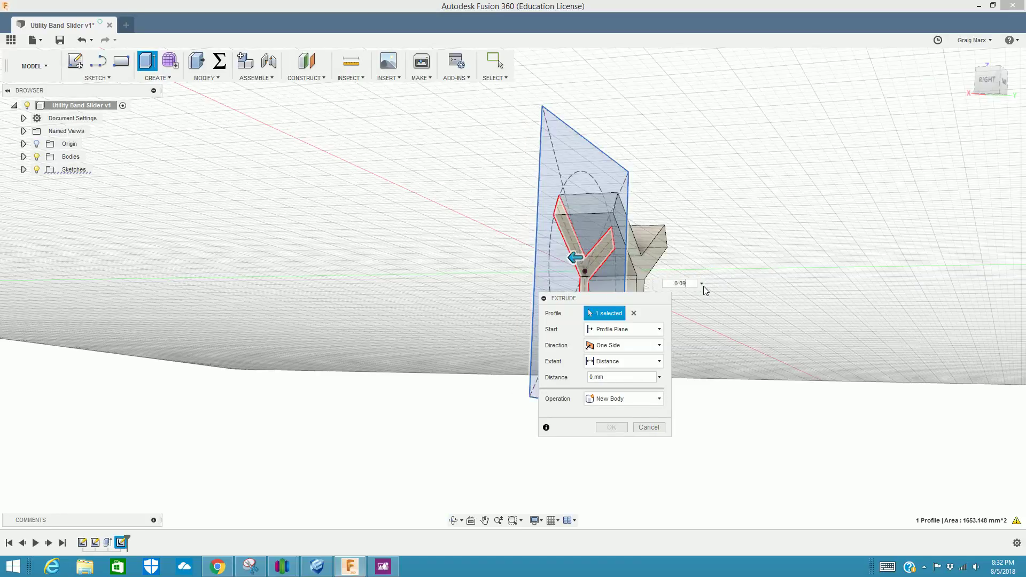
{"action": "key", "text": "Return"}
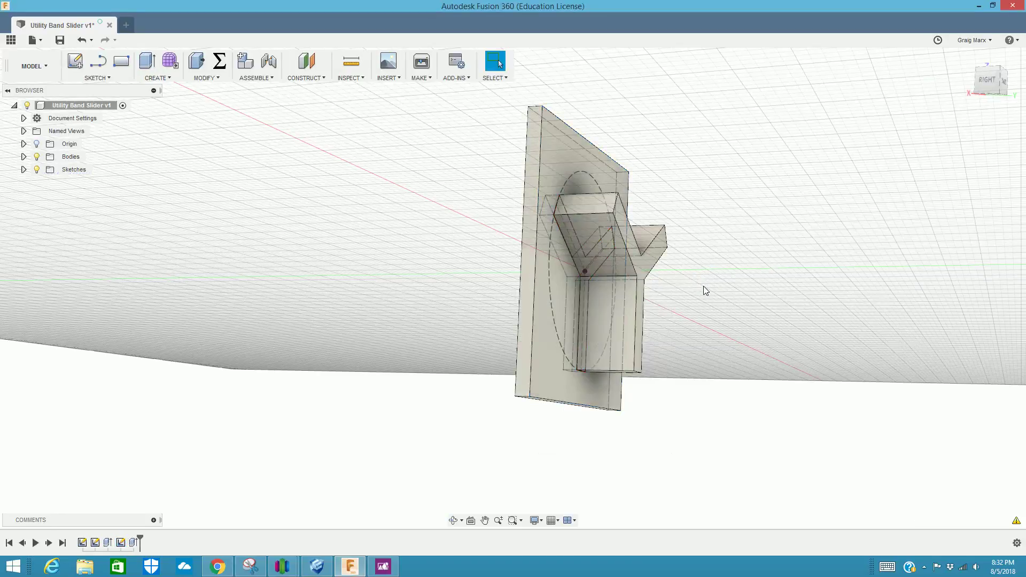
Inspect the plate and post and compare them with the Solid Slider drawing in HP Connected Photo
{"action": "mouse_move", "coordinate": [995, 79]}
{"action": "left_mouse_down"}
{"action": "mouse_move", "coordinate": [951, 78]}
{"action": "mouse_move", "coordinate": [928, 43]}
{"action": "mouse_move", "coordinate": [981, 56]}
{"action": "mouse_move", "coordinate": [999, 109]}
{"action": "left_mouse_up"}
{"action": "scroll", "coordinate": [818, 332], "scroll_direction": "down", "scroll_amount": 3}
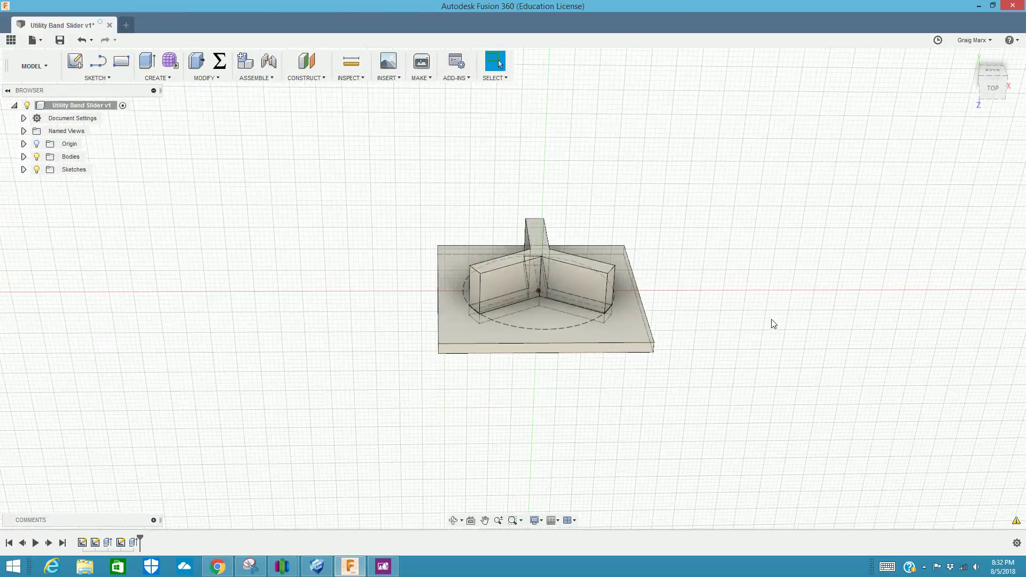
{"action": "key", "text": "alt+Tab"}
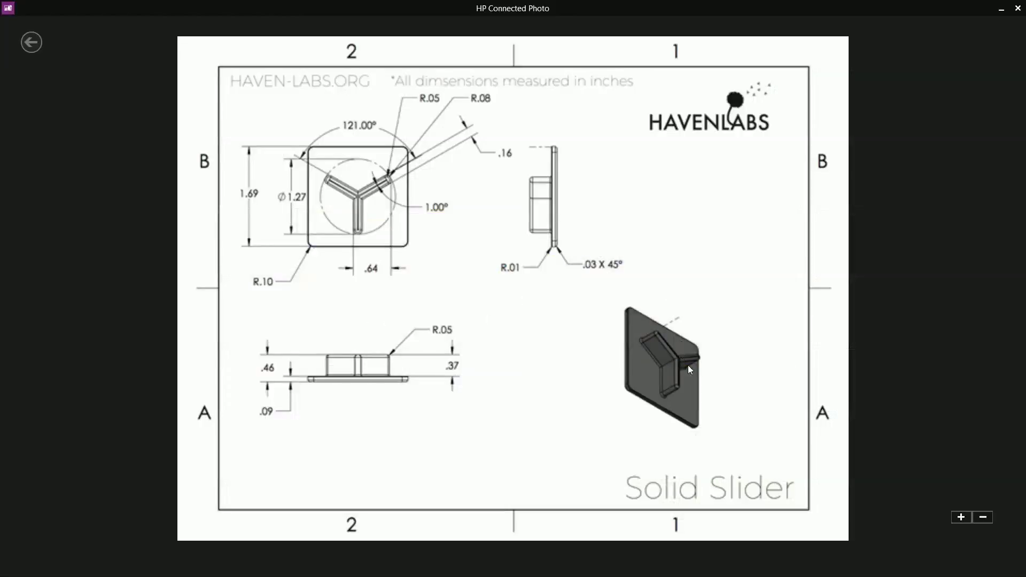
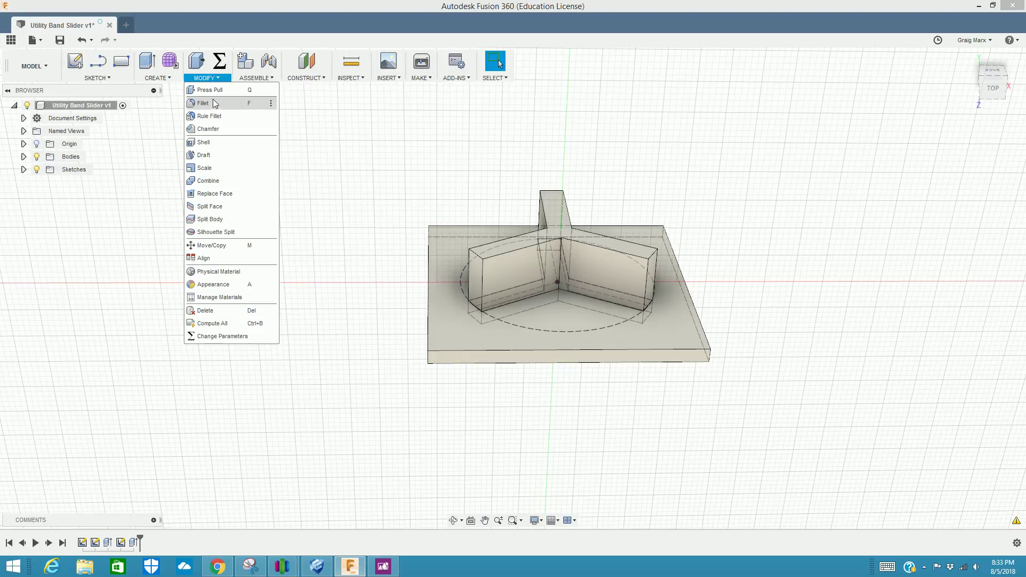
Start a fillet and select the long edges around the top face of the Y-shaped post
{"action": "left_click", "coordinate": [98, 78]}
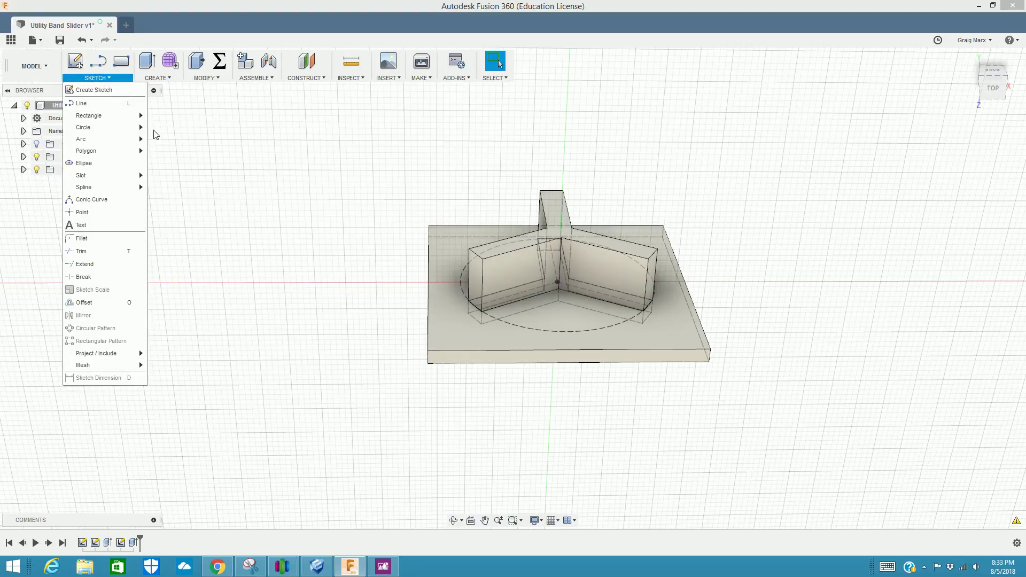
{"action": "left_click", "coordinate": [206, 77]}
{"action": "left_click", "coordinate": [211, 104]}
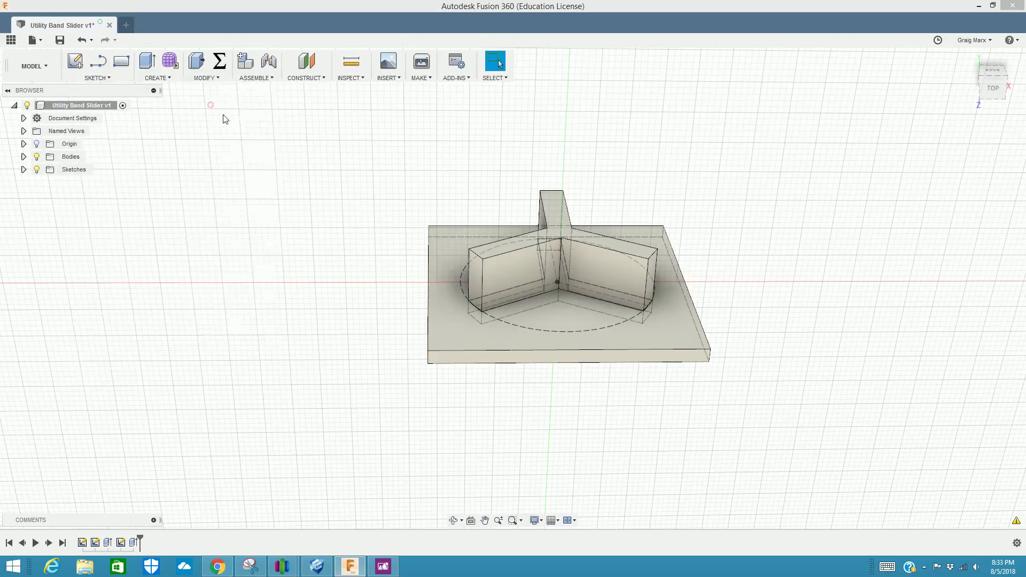
{"action": "scroll", "coordinate": [323, 275], "scroll_direction": "up", "scroll_amount": 2}
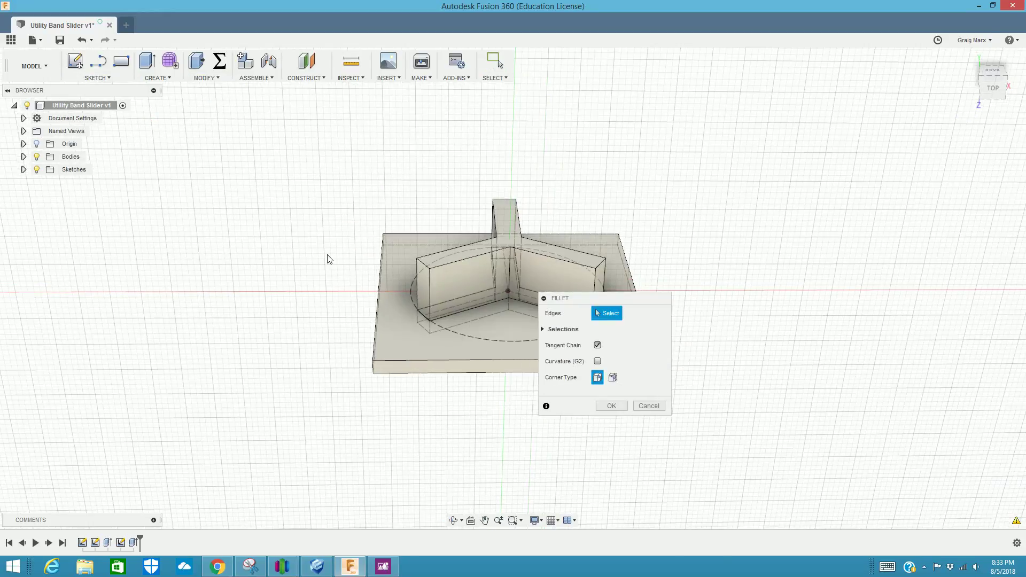
{"action": "scroll", "coordinate": [327, 252], "scroll_direction": "up", "scroll_amount": 3}
{"action": "middle_click_drag", "start_coordinate": [243, 244], "coordinate": [217, 245]}
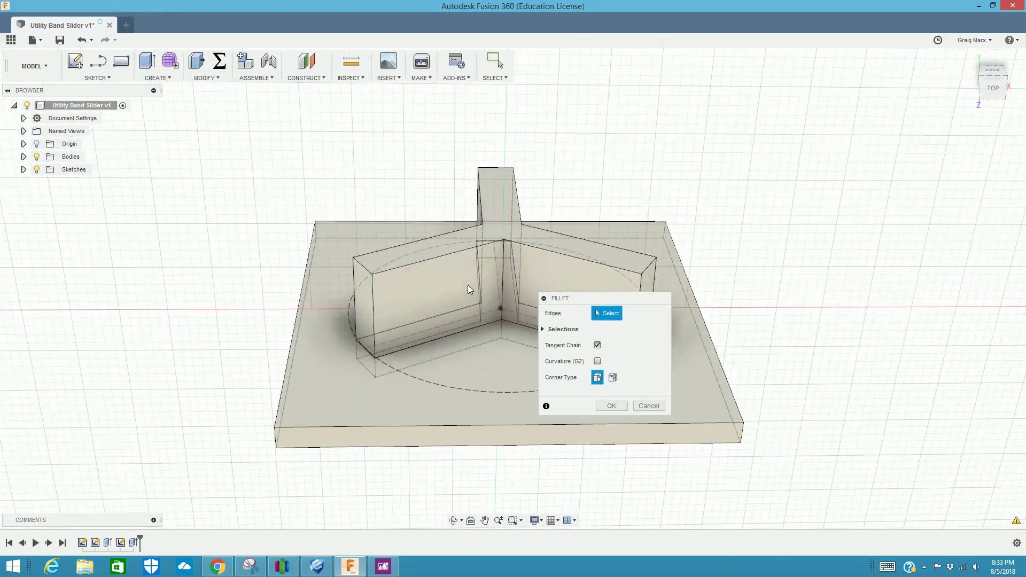
{"action": "left_click", "coordinate": [434, 262]}
{"action": "left_click", "coordinate": [552, 254]}
{"action": "left_click", "coordinate": [559, 235]}
{"action": "left_click", "coordinate": [516, 195]}
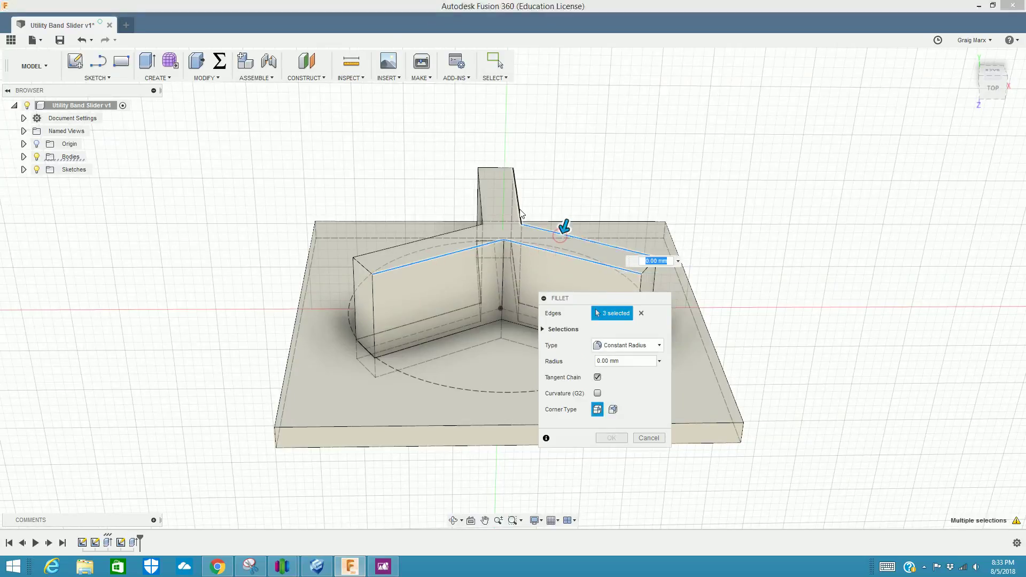
{"action": "left_click", "coordinate": [481, 202]}
{"action": "left_click", "coordinate": [449, 233]}
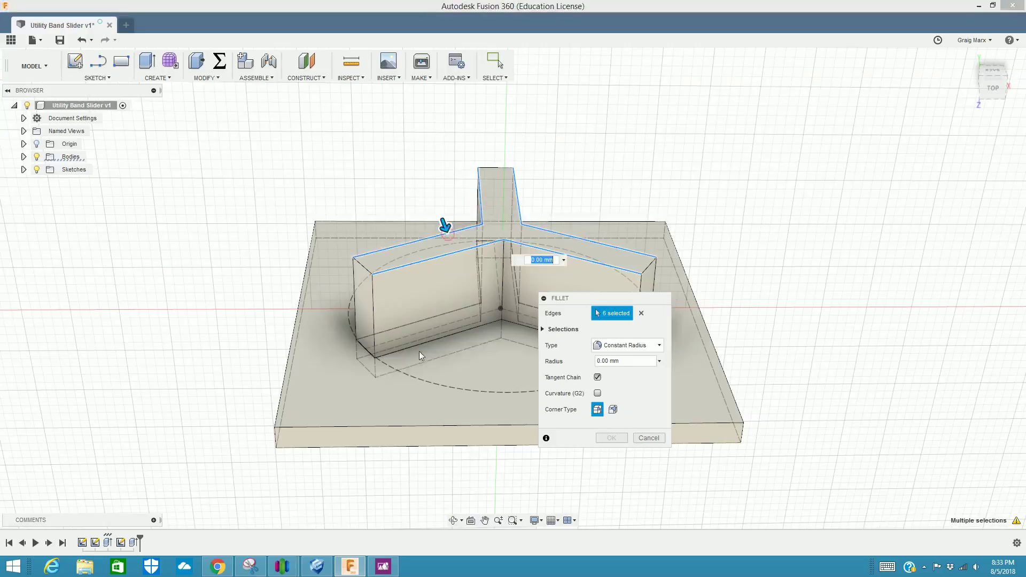
Add the front base edges of the post and the end edges of one arm to the fillet selection
{"action": "left_click", "coordinate": [418, 345]}
{"action": "middle_click_drag", "start_coordinate": [420, 348], "coordinate": [372, 351]}
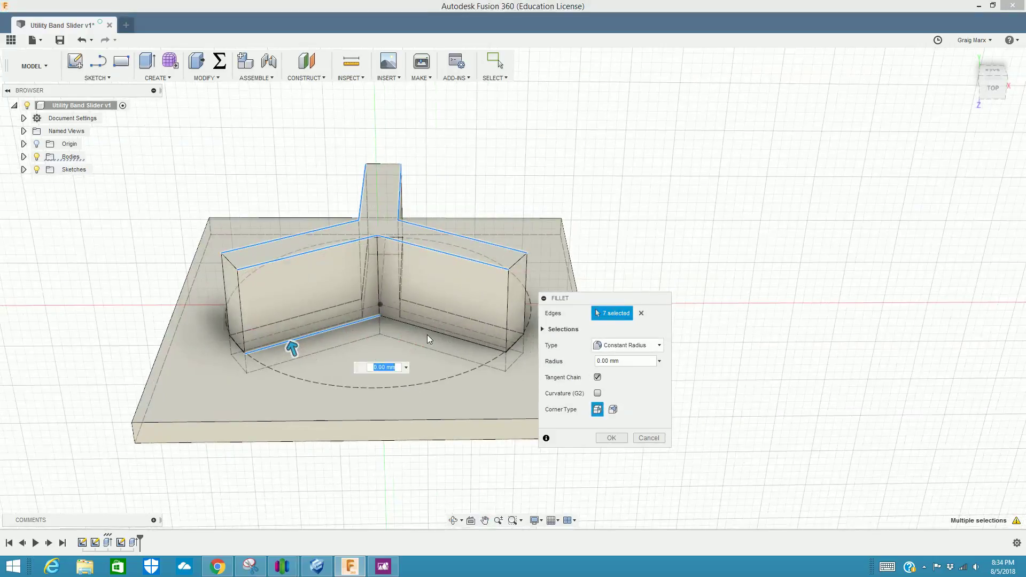
{"action": "left_click", "coordinate": [442, 333]}
{"action": "left_click", "coordinate": [514, 347]}
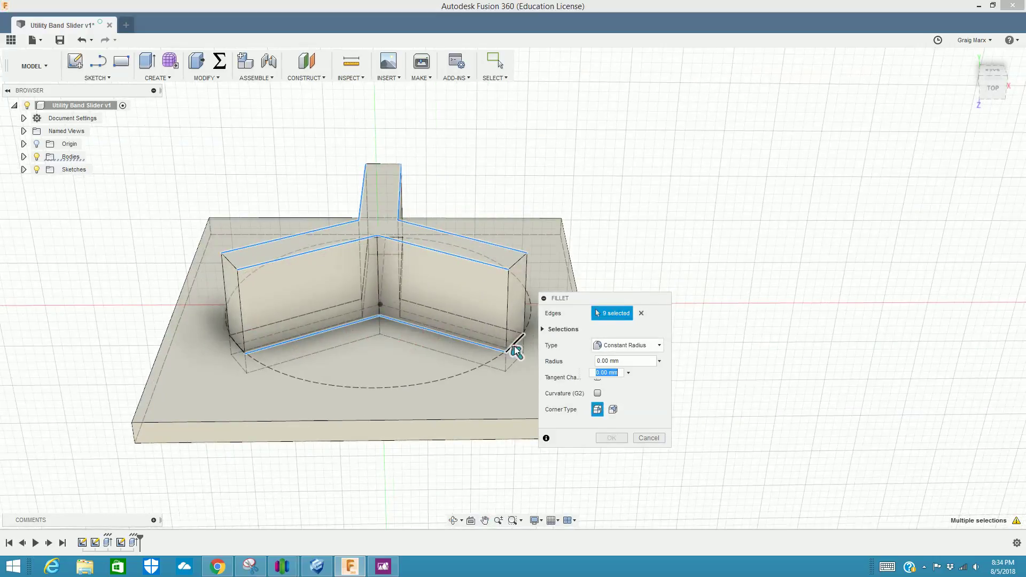
{"action": "left_click", "coordinate": [520, 266]}
{"action": "middle_click_drag", "start_coordinate": [520, 266], "coordinate": [492, 310], "text": "shift"}
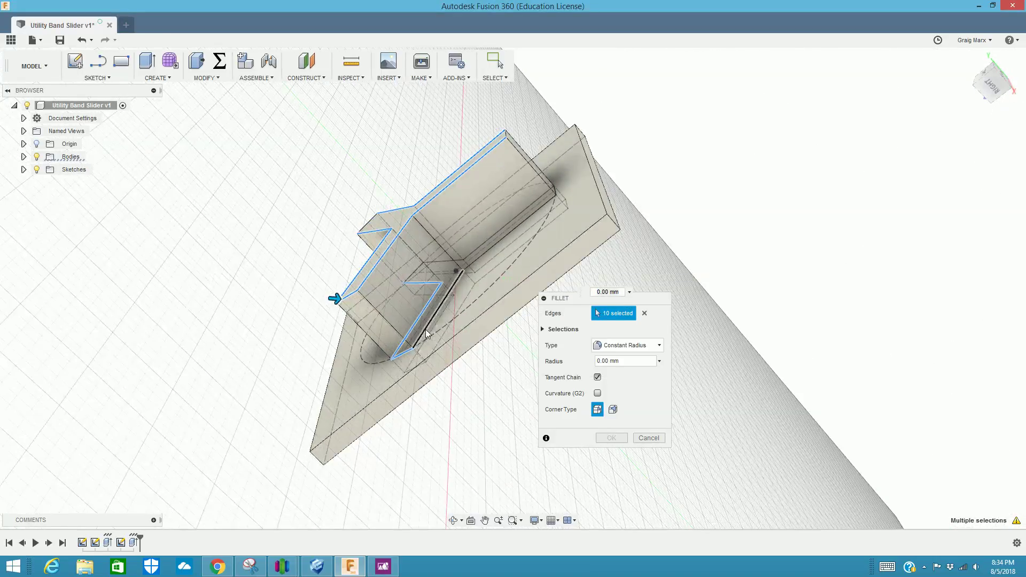
{"action": "left_click", "coordinate": [473, 260]}
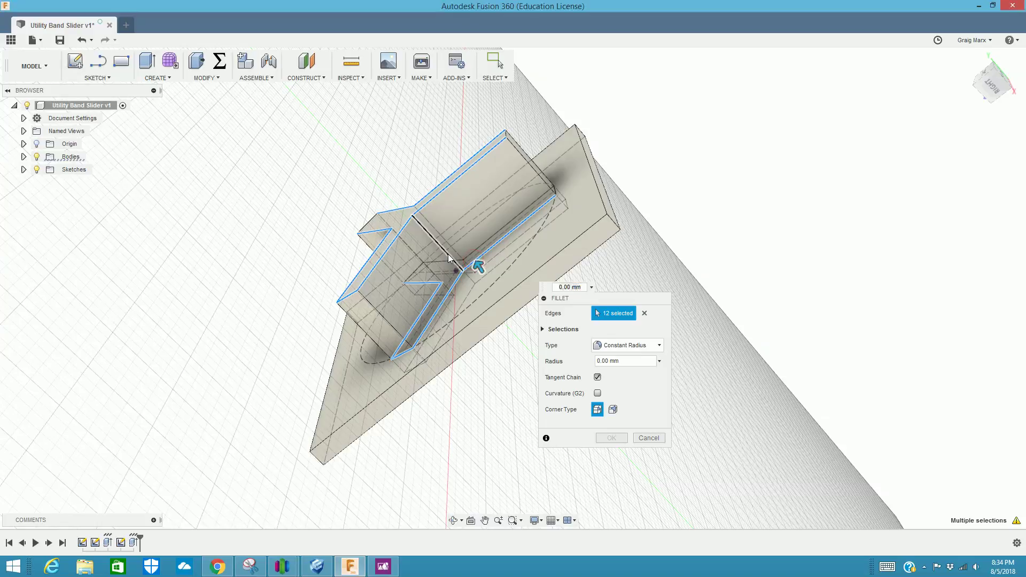
Add the inner corner edges between the arms and the remaining long base edges to the fillet selection
{"action": "left_click", "coordinate": [448, 254]}
{"action": "middle_click_drag", "start_coordinate": [502, 297], "coordinate": [411, 265], "text": "shift"}
{"action": "left_click", "coordinate": [351, 269]}
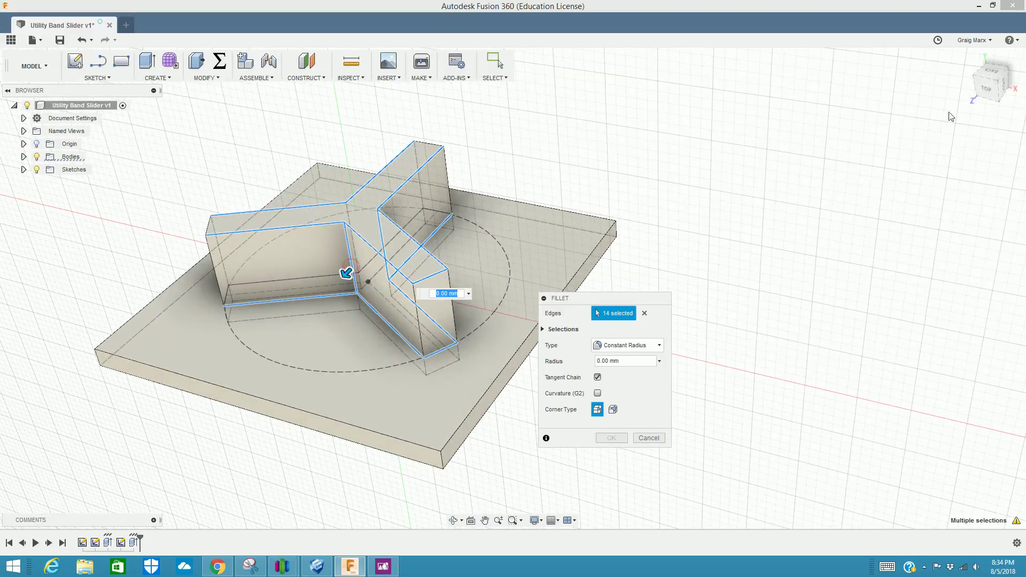
{"action": "left_click_drag", "start_coordinate": [968, 58], "coordinate": [976, 122]}
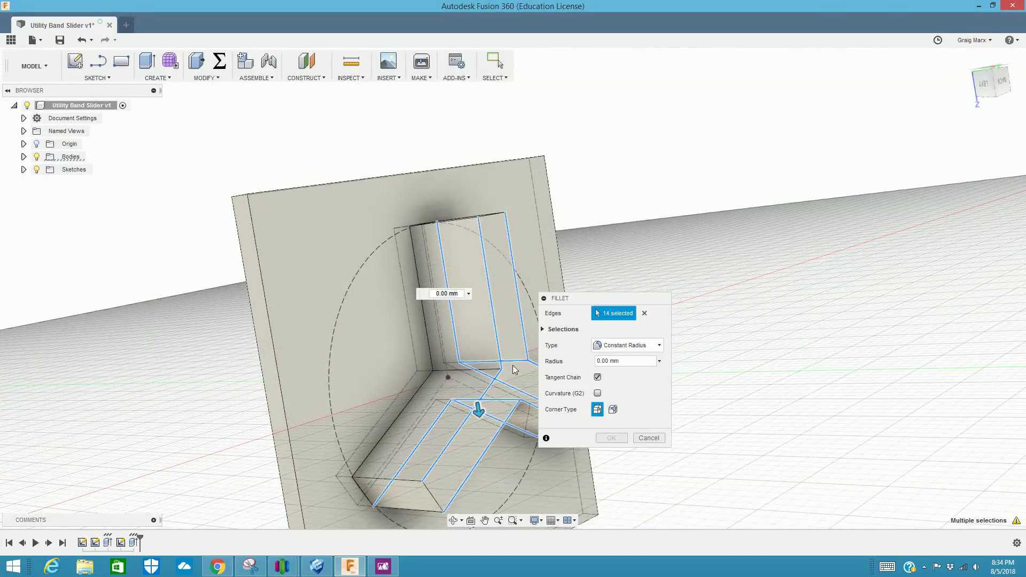
{"action": "left_click", "coordinate": [466, 369]}
{"action": "left_click", "coordinate": [428, 349]}
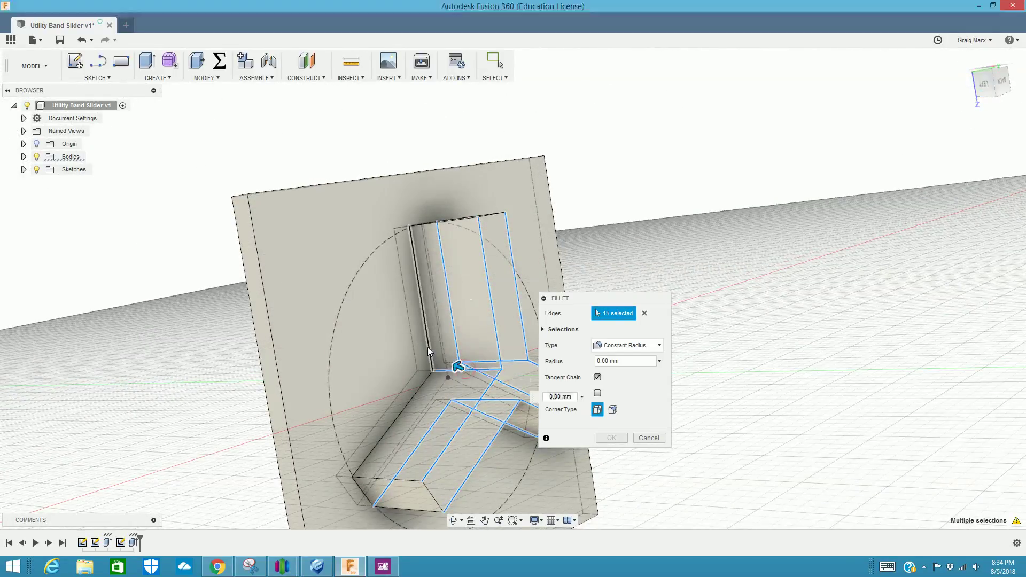
{"action": "left_click", "coordinate": [428, 385]}
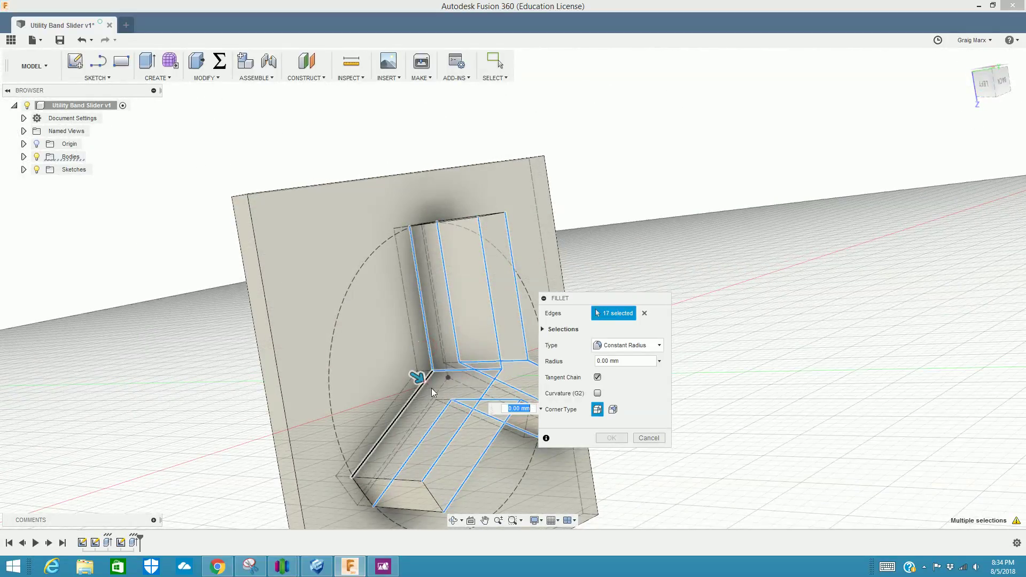
Add the top and base end edges of the other arms to the fillet selection
{"action": "left_click", "coordinate": [435, 502]}
{"action": "left_click", "coordinate": [486, 219]}
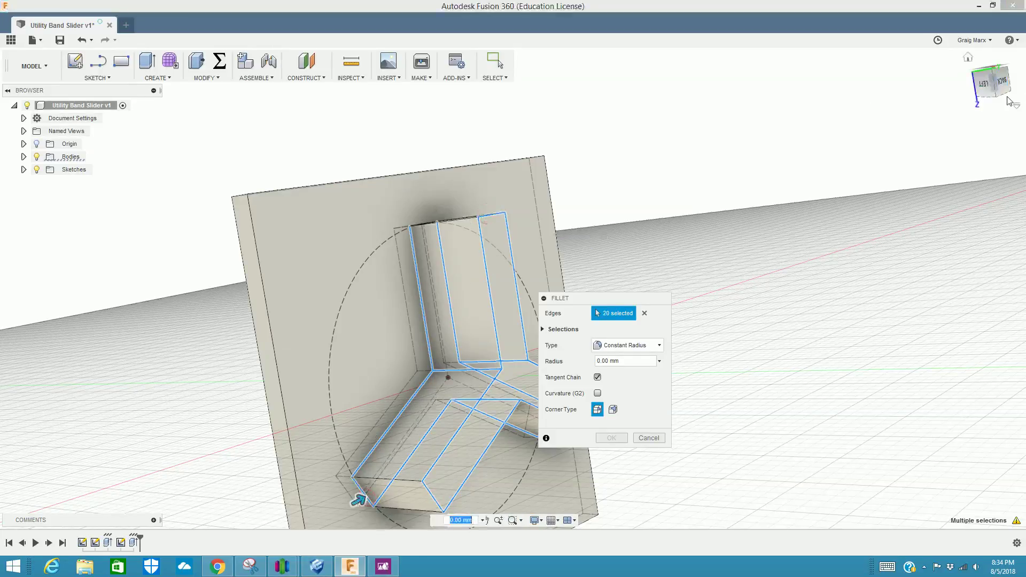
{"action": "middle_click_drag", "start_coordinate": [466, 222], "coordinate": [438, 300], "text": "shift"}
{"action": "left_click", "coordinate": [437, 299]}
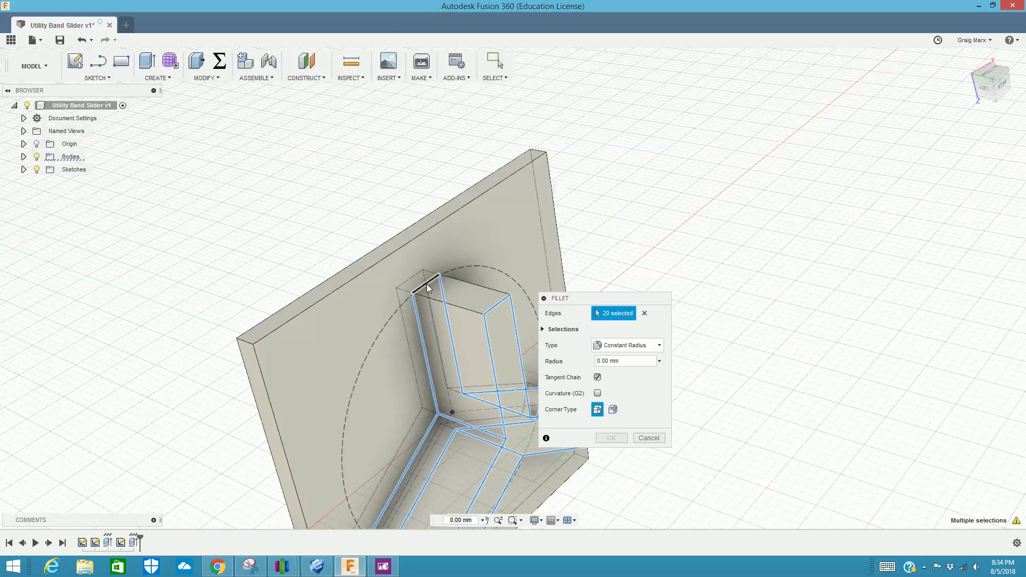
{"action": "left_click", "coordinate": [993, 81]}
{"action": "middle_click_drag", "start_coordinate": [420, 226], "coordinate": [512, 258], "text": "shift"}
{"action": "middle_click_drag", "start_coordinate": [649, 342], "coordinate": [749, 402], "text": "shift"}
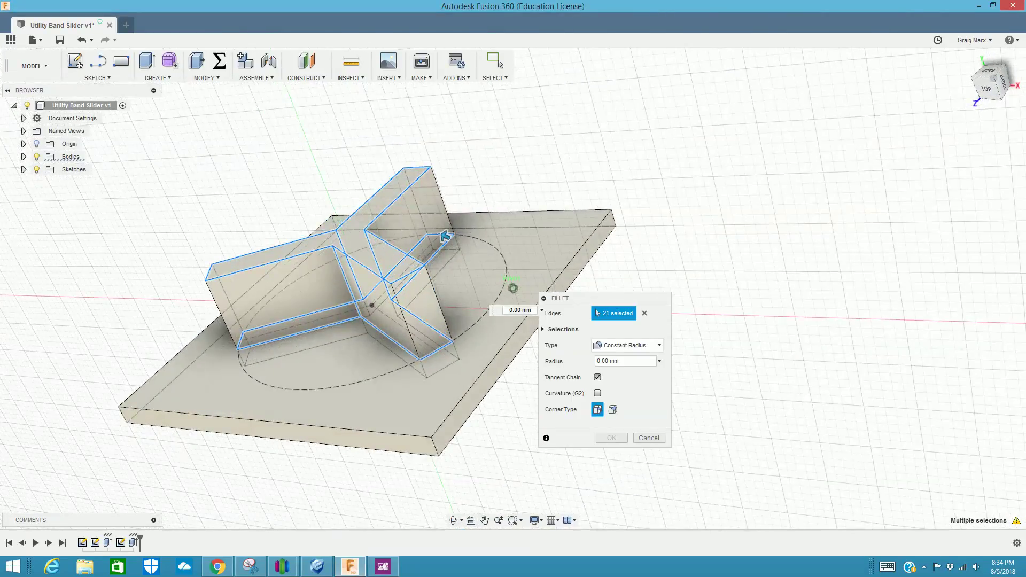
Try a 0.05 in radius on the selected post edges, examine the preview along the base, and cancel the fillet
{"action": "left_click", "coordinate": [628, 360]}
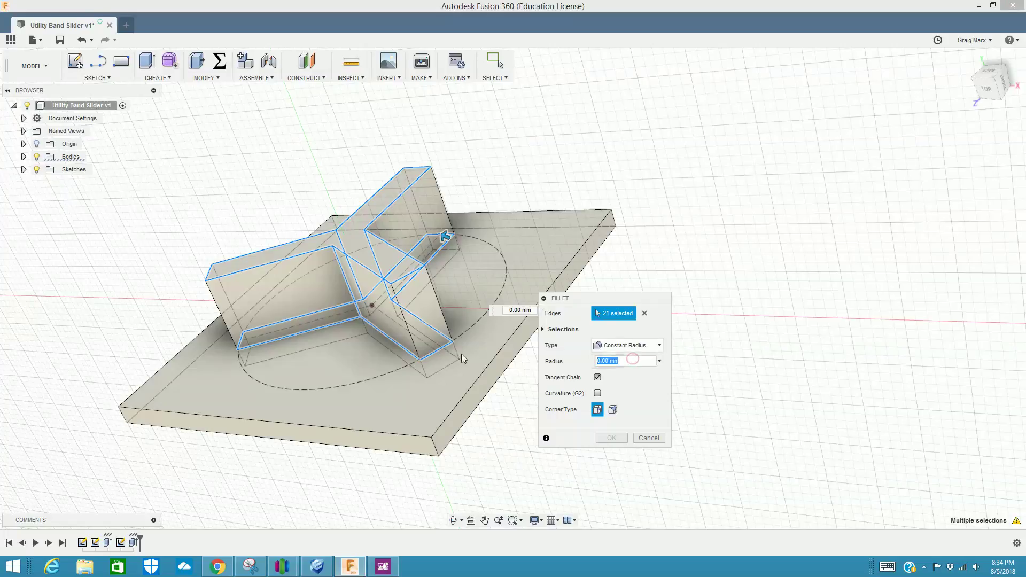
{"action": "type", "text": ".05 in"}
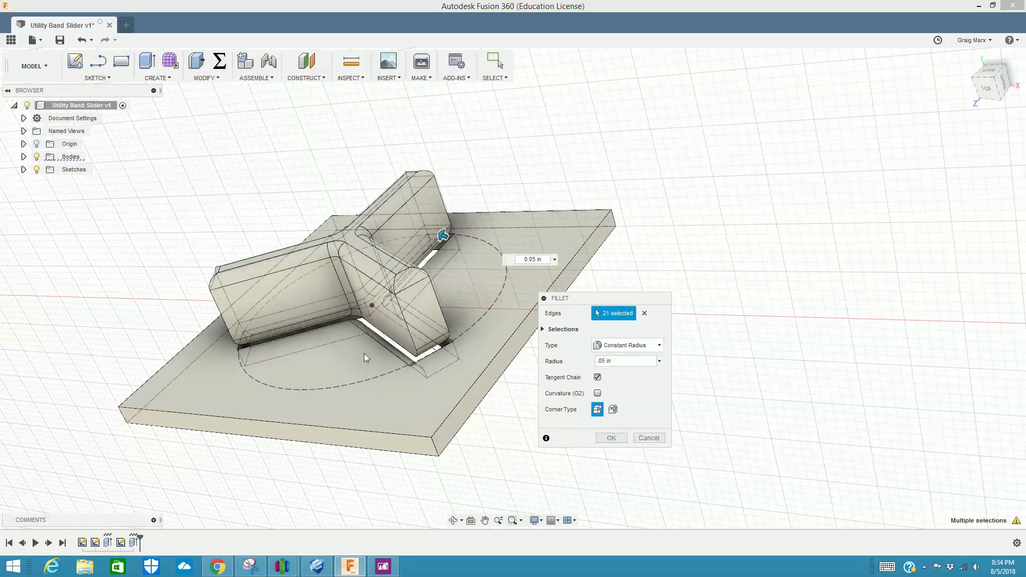
{"action": "scroll", "coordinate": [326, 331], "scroll_direction": "up", "scroll_amount": 2}
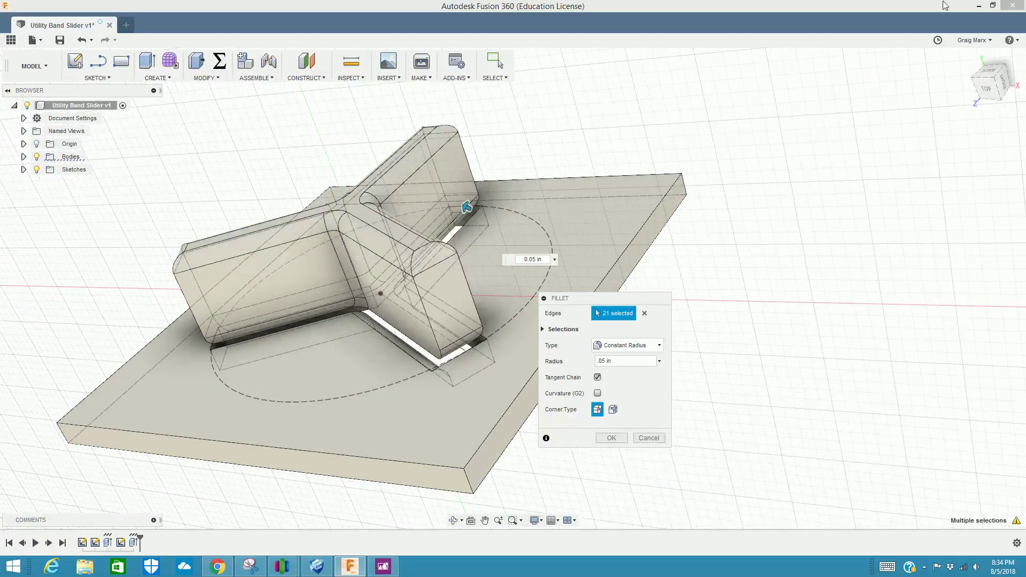
{"action": "mouse_move", "coordinate": [984, 88]}
{"action": "left_mouse_down"}
{"action": "mouse_move", "coordinate": [955, 21]}
{"action": "mouse_move", "coordinate": [982, 97]}
{"action": "left_mouse_up"}
{"action": "scroll", "coordinate": [688, 174], "scroll_direction": "down", "scroll_amount": 3}
{"action": "scroll", "coordinate": [610, 215], "scroll_direction": "up", "scroll_amount": 4}
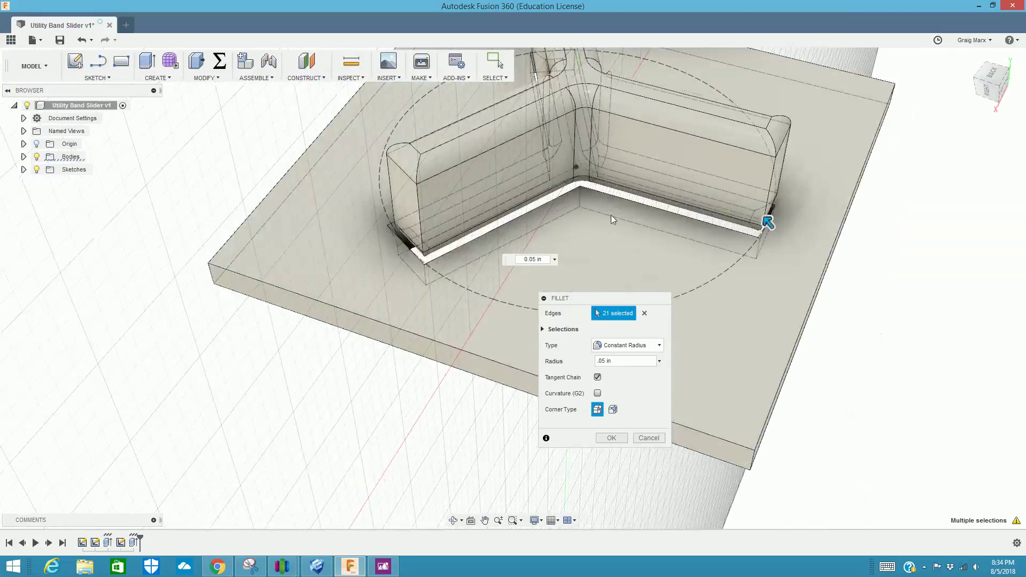
{"action": "scroll", "coordinate": [612, 220], "scroll_direction": "up", "scroll_amount": 2}
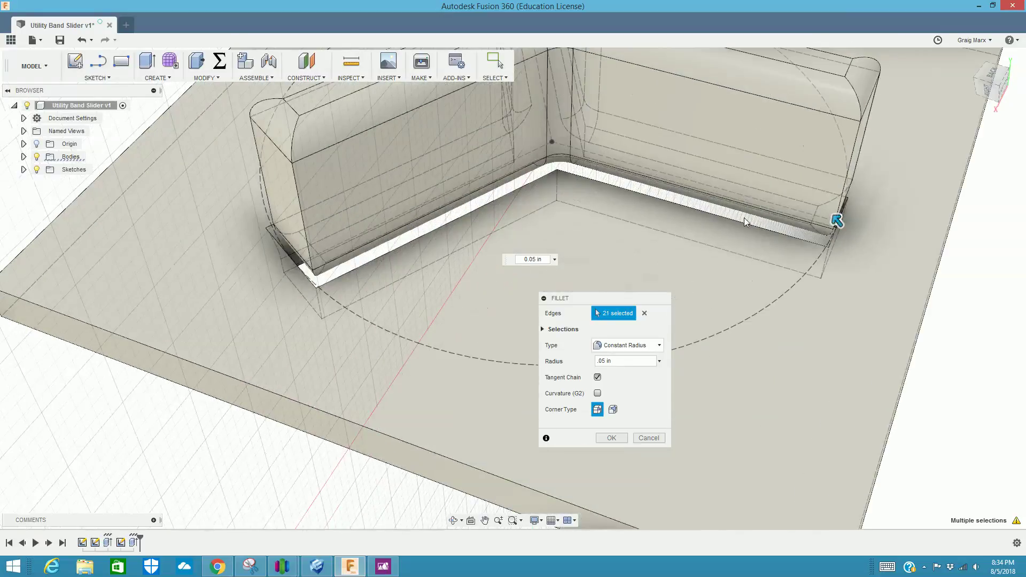
{"action": "left_click", "coordinate": [647, 438]}
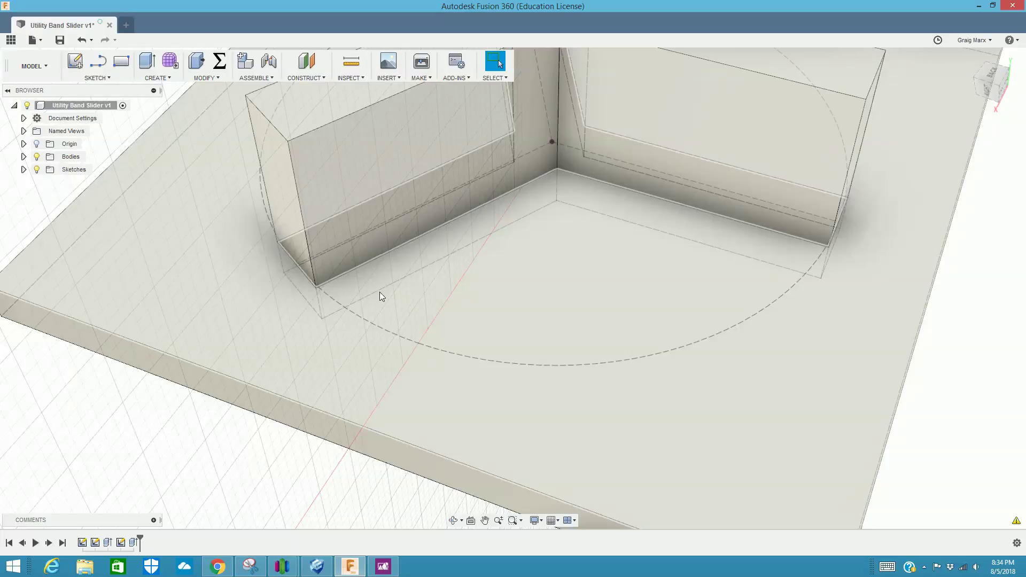
Toggle the visibility of the post and plate bodies to check how the model is divided
{"action": "scroll", "coordinate": [458, 309], "scroll_direction": "down", "scroll_amount": 1}
{"action": "scroll", "coordinate": [458, 314], "scroll_direction": "down", "scroll_amount": 1}
{"action": "middle_click_drag", "start_coordinate": [380, 353], "coordinate": [374, 356]}
{"action": "scroll", "coordinate": [358, 351], "scroll_direction": "up", "scroll_amount": 4}
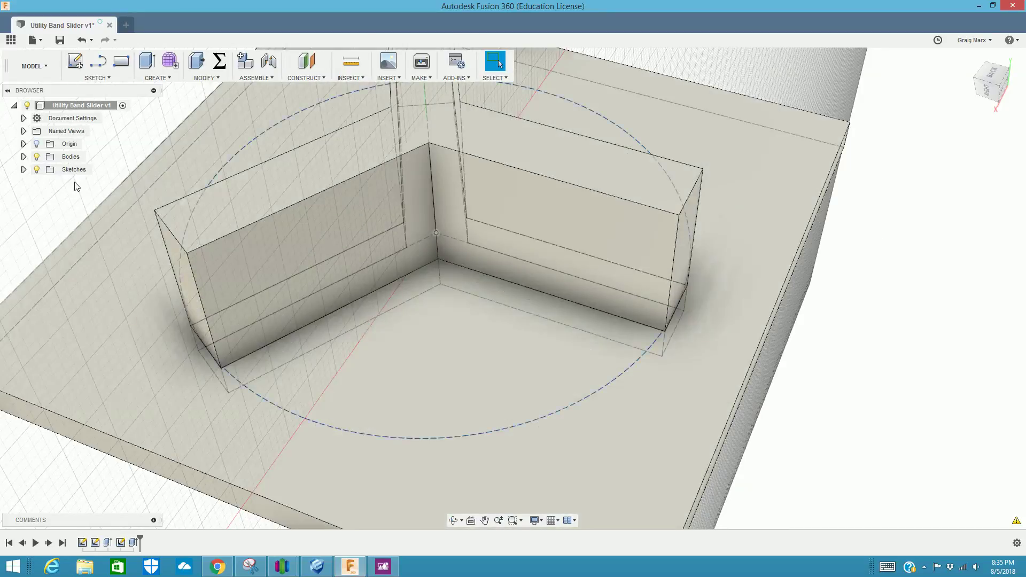
{"action": "left_click", "coordinate": [23, 157]}
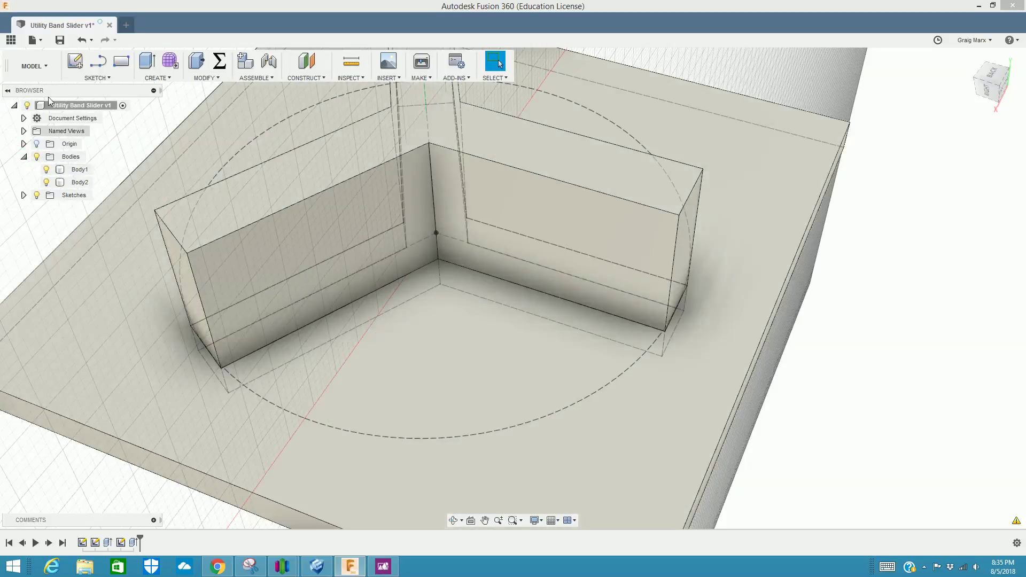
{"action": "left_click", "coordinate": [46, 169]}
{"action": "left_click", "coordinate": [46, 182]}
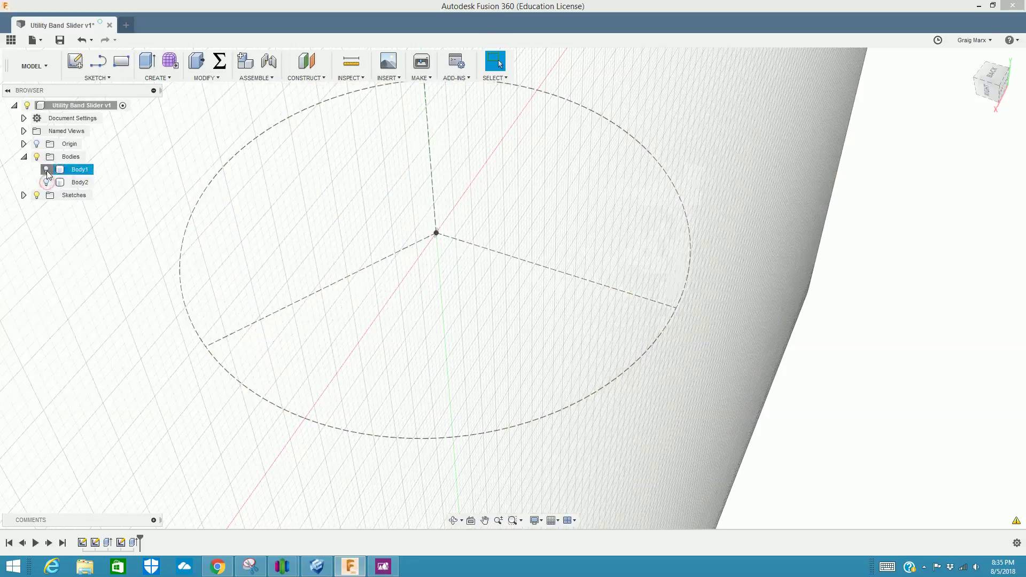
{"action": "left_click", "coordinate": [46, 170]}
{"action": "left_click", "coordinate": [46, 183]}
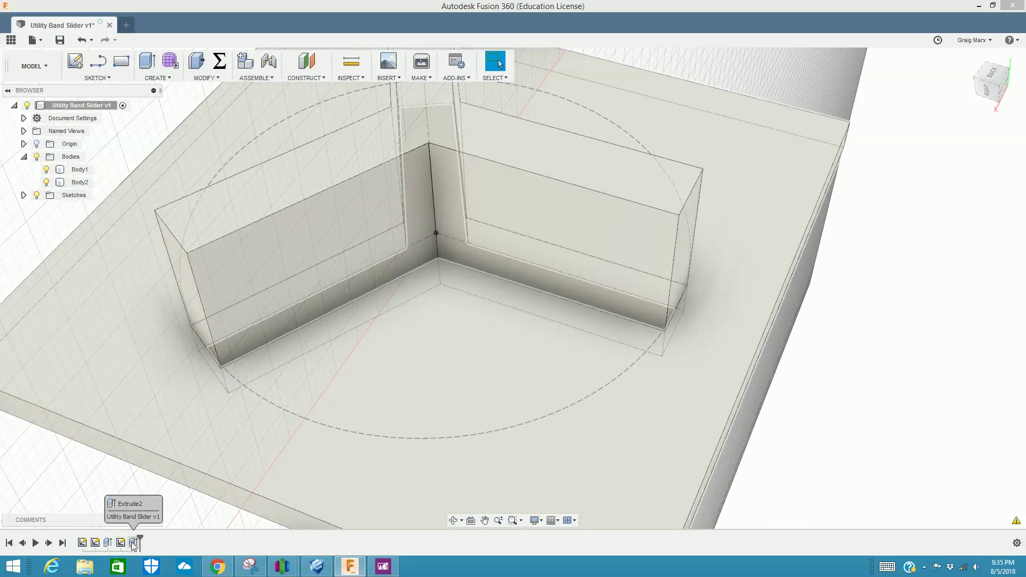
Edit the plate extrusion to use the Join operation and check the body by toggling its visibility
{"action": "right_click", "coordinate": [134, 543]}
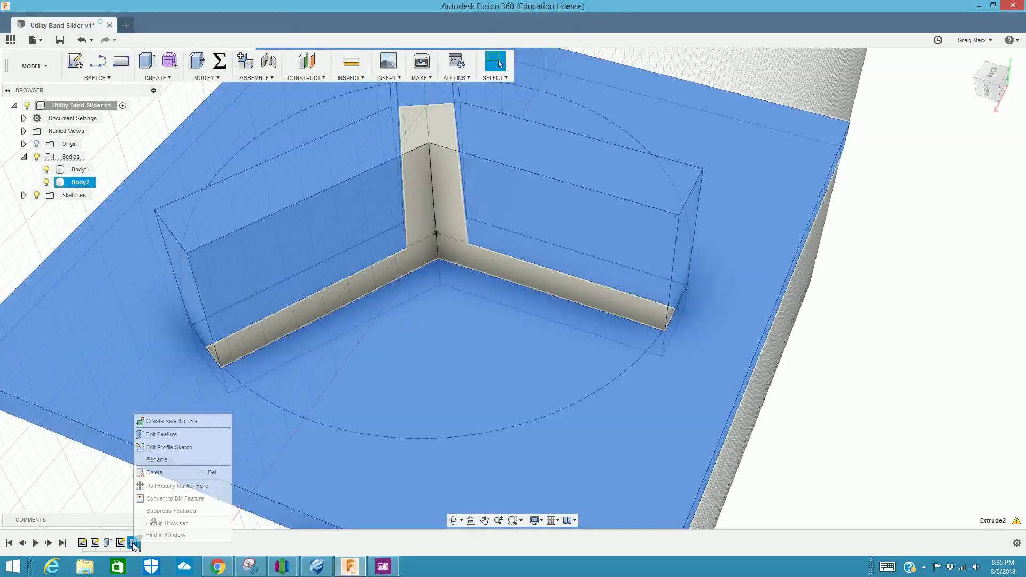
{"action": "left_click", "coordinate": [162, 433]}
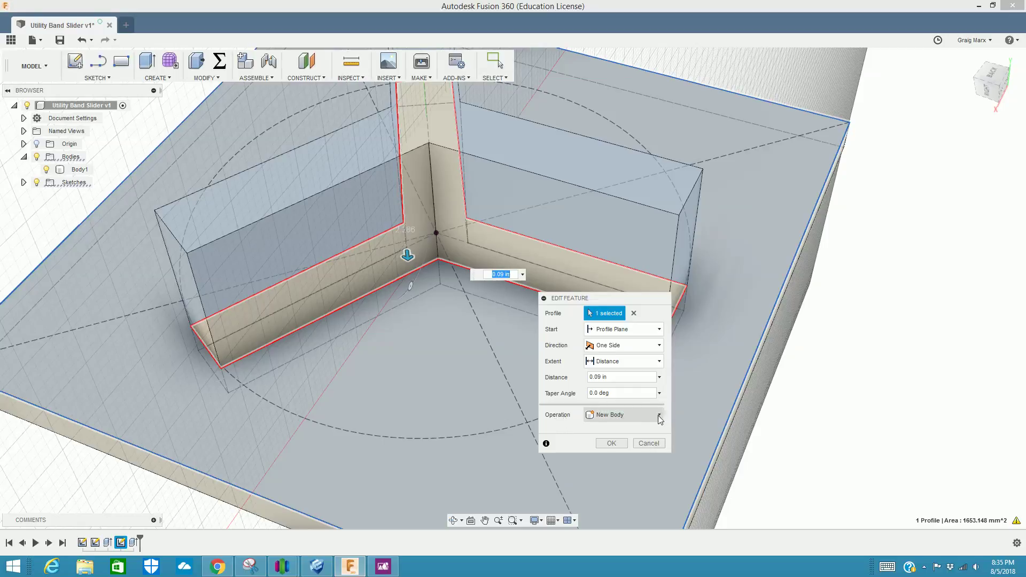
{"action": "left_click", "coordinate": [658, 416]}
{"action": "left_click", "coordinate": [624, 430]}
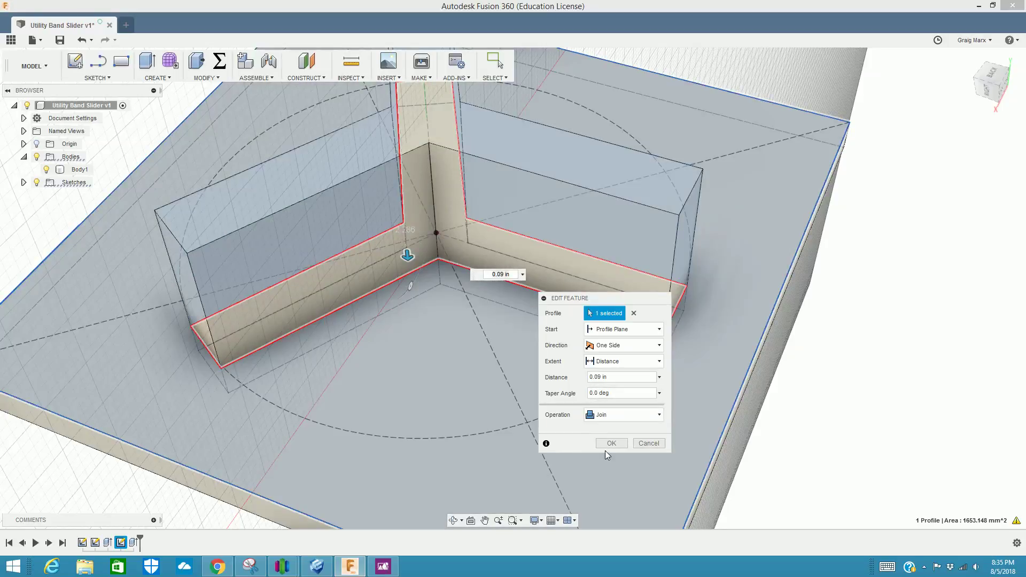
{"action": "left_click", "coordinate": [613, 445]}
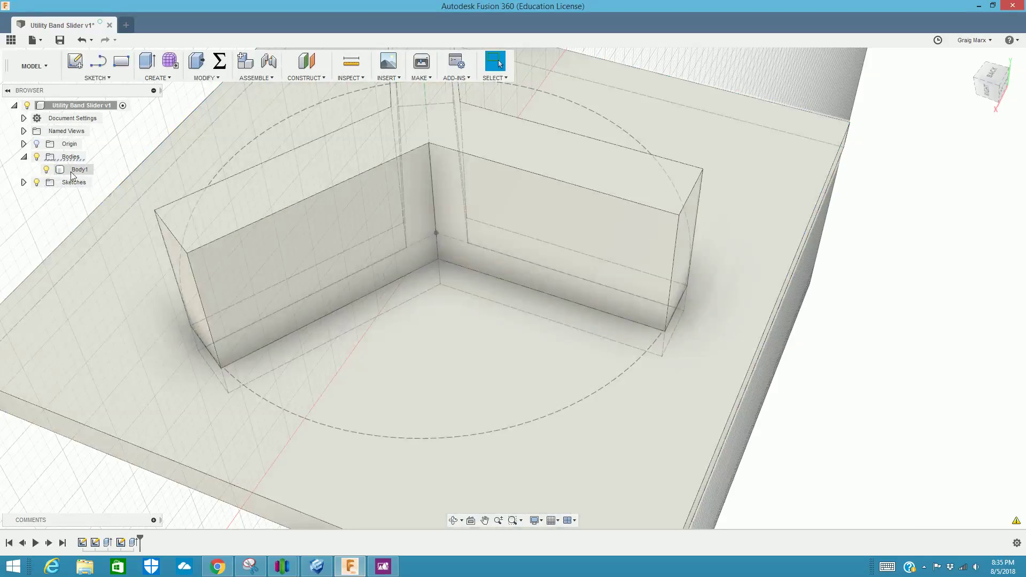
{"action": "left_click", "coordinate": [75, 170]}
{"action": "left_click", "coordinate": [44, 169]}
{"action": "left_click", "coordinate": [45, 169]}
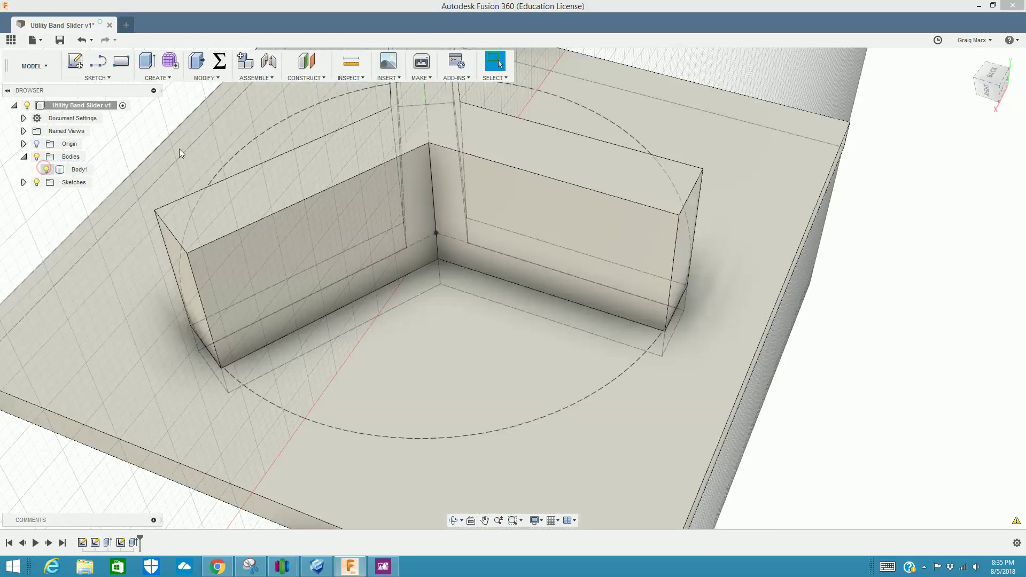
{"action": "left_click", "coordinate": [239, 508]}
{"action": "left_click", "coordinate": [206, 78]}
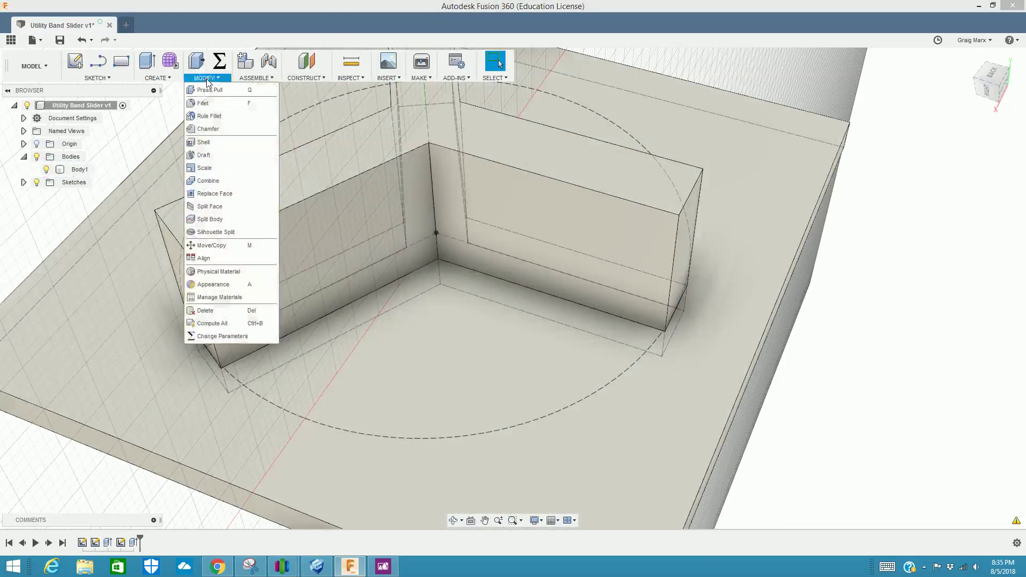
{"action": "left_click", "coordinate": [213, 104]}
{"action": "left_click", "coordinate": [180, 246]}
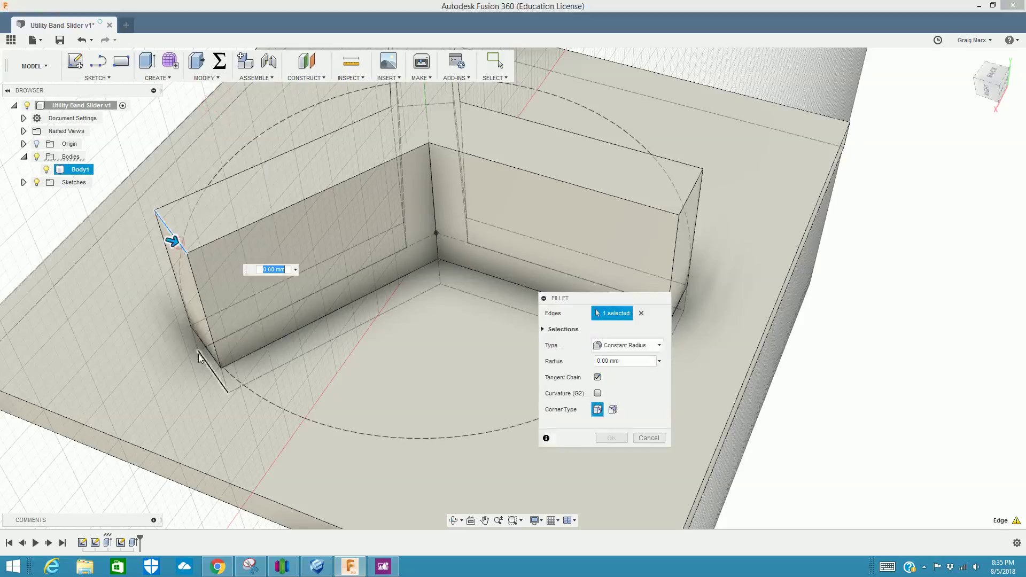
{"action": "left_click", "coordinate": [205, 351]}
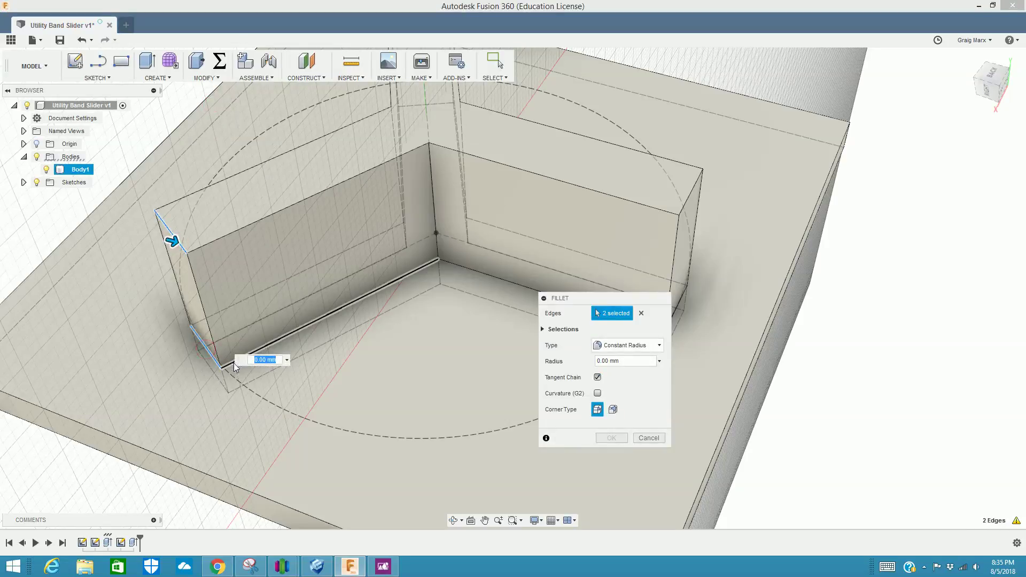
{"action": "mouse_move", "coordinate": [988, 95]}
{"action": "left_mouse_down"}
{"action": "mouse_move", "coordinate": [990, 63]}
{"action": "mouse_move", "coordinate": [985, 113]}
{"action": "left_mouse_up"}
{"action": "middle_click_drag", "start_coordinate": [513, 385], "coordinate": [513, 289], "text": "shift"}
{"action": "left_click", "coordinate": [648, 438]}
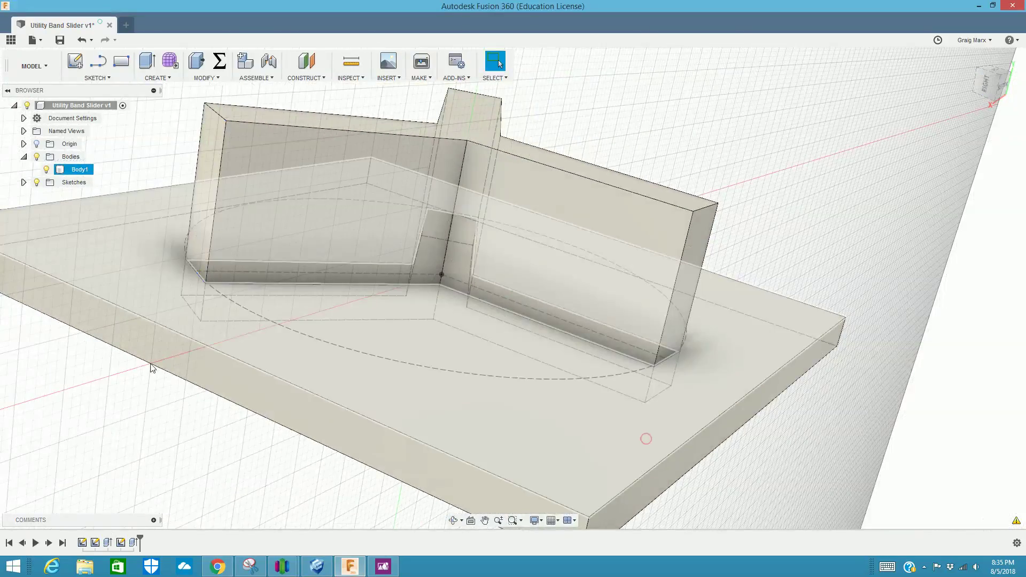
Edit the plate extrusion to include the three-armed profile, filling the slot through the plate under the post
{"action": "left_click", "coordinate": [1004, 84]}
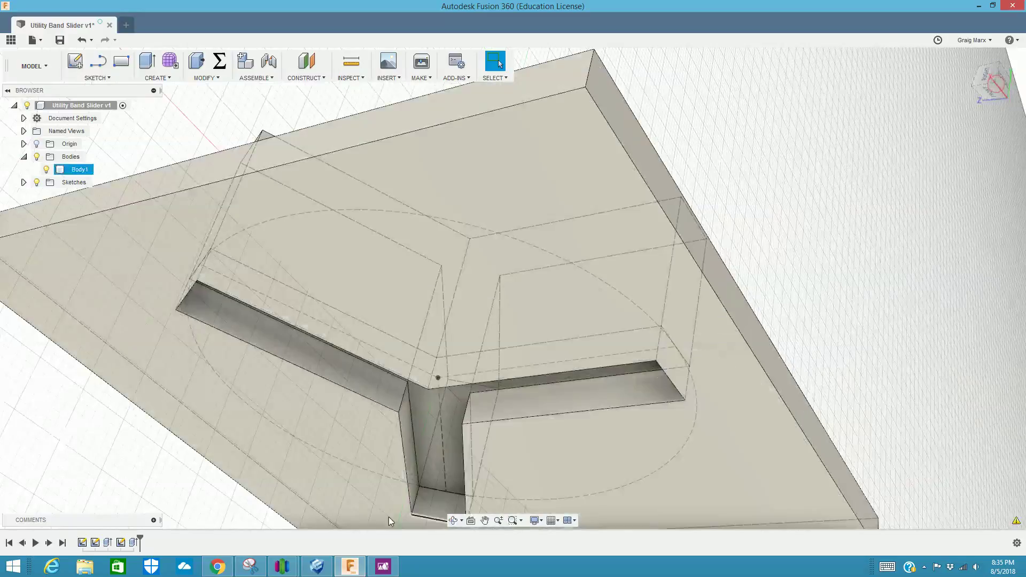
{"action": "right_click", "coordinate": [133, 543]}
{"action": "left_click", "coordinate": [155, 435]}
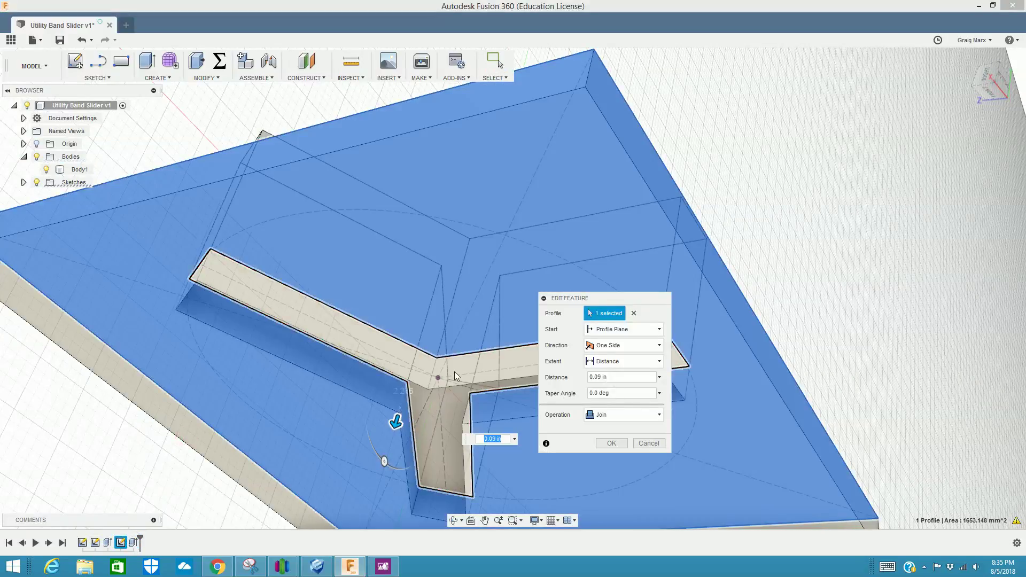
{"action": "left_click", "coordinate": [468, 363]}
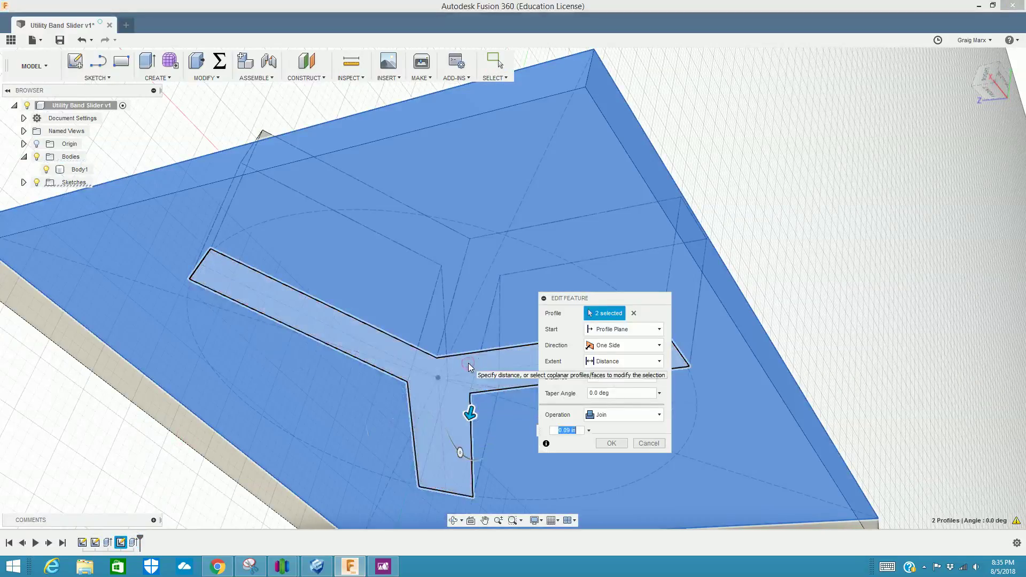
{"action": "left_click", "coordinate": [605, 445]}
{"action": "mouse_move", "coordinate": [988, 88]}
{"action": "left_mouse_down"}
{"action": "mouse_move", "coordinate": [993, 70]}
{"action": "mouse_move", "coordinate": [989, 91]}
{"action": "left_mouse_up"}
{"action": "left_click", "coordinate": [195, 102]}
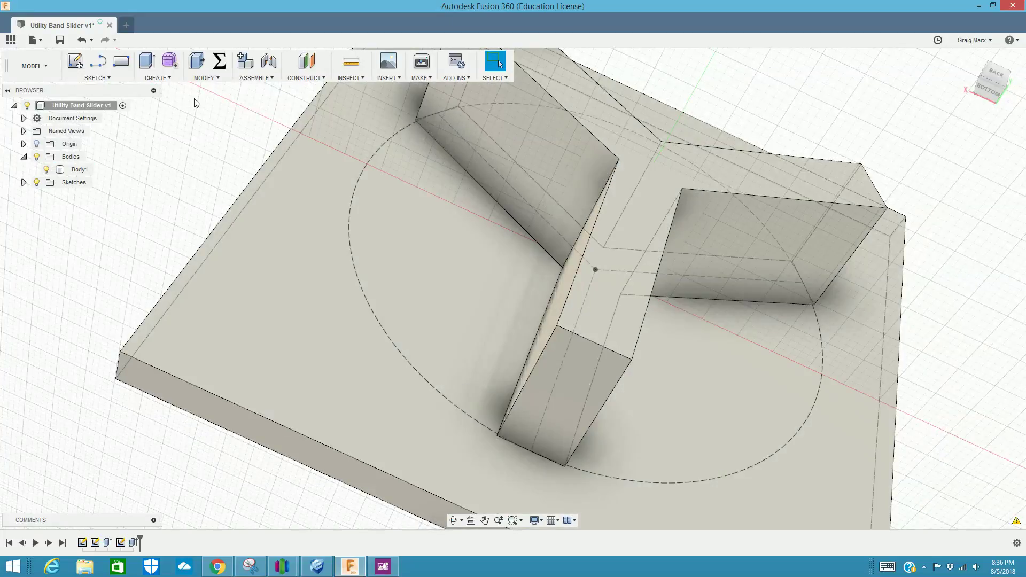
{"action": "left_click", "coordinate": [205, 80]}
{"action": "left_click", "coordinate": [207, 99]}
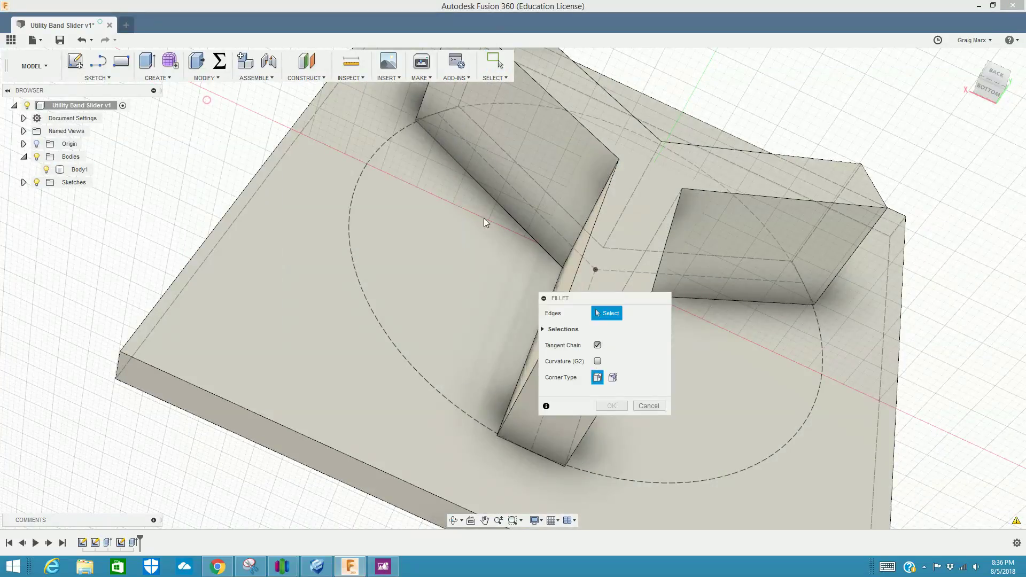
{"action": "left_click", "coordinate": [487, 198]}
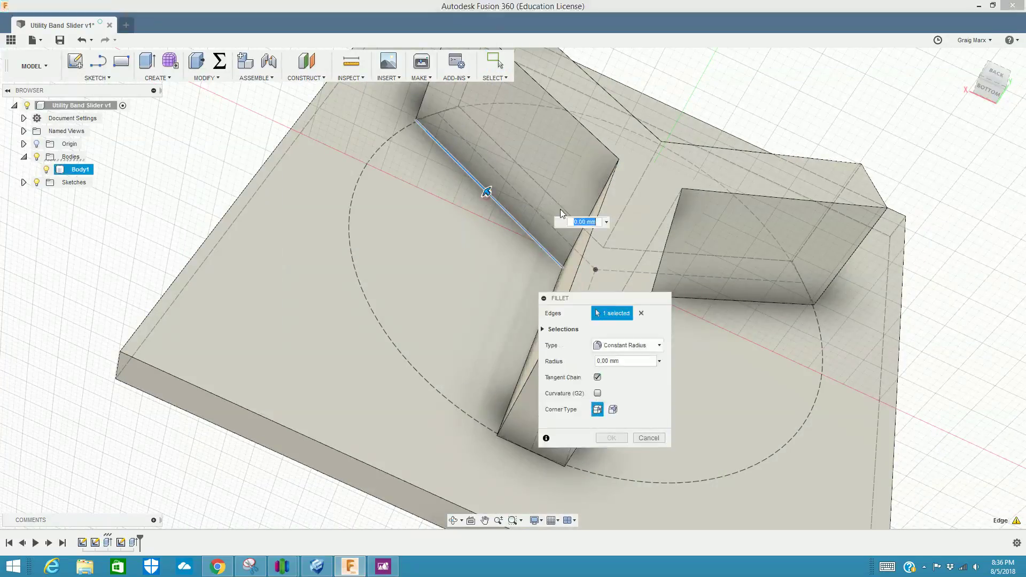
{"action": "left_click", "coordinate": [593, 207]}
{"action": "left_click", "coordinate": [594, 139]}
{"action": "left_click", "coordinate": [603, 204]}
{"action": "left_click", "coordinate": [521, 374]}
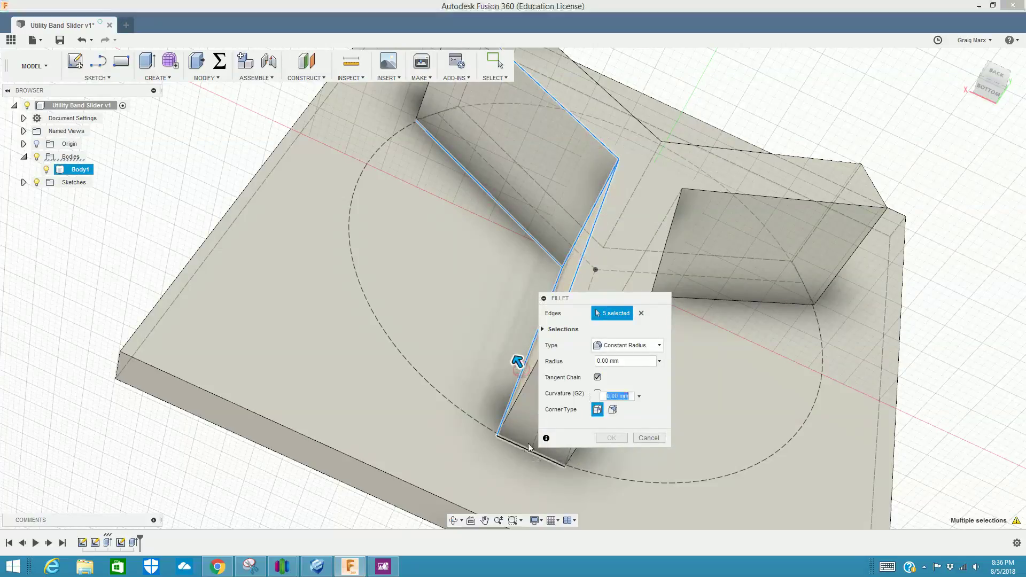
{"action": "left_click", "coordinate": [521, 446]}
{"action": "key", "text": "Delete"}
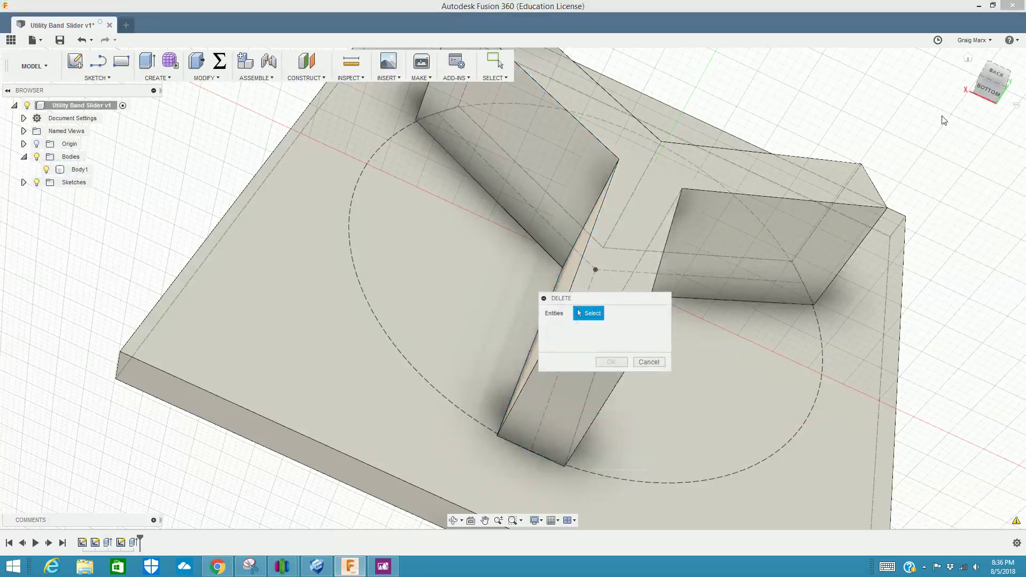
{"action": "left_click", "coordinate": [594, 221]}
{"action": "left_click", "coordinate": [586, 222]}
{"action": "left_click", "coordinate": [600, 141]}
{"action": "left_click", "coordinate": [513, 219]}
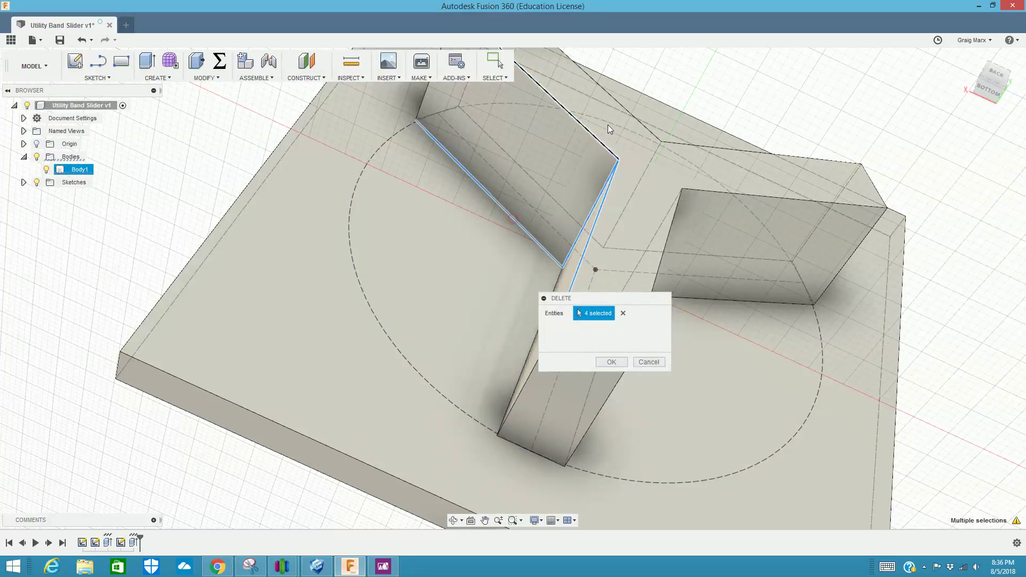
{"action": "left_click", "coordinate": [647, 362]}
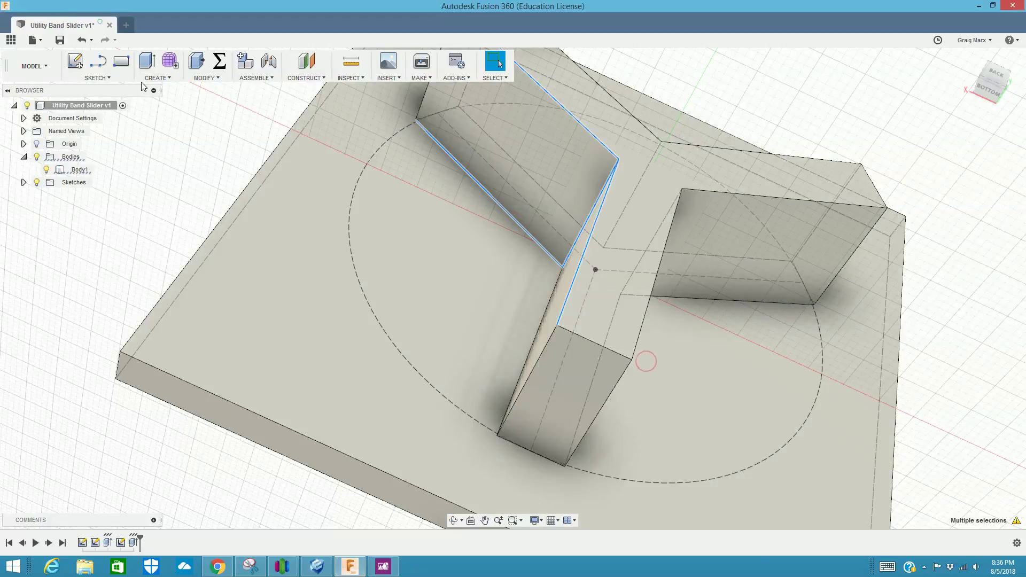
{"action": "left_click", "coordinate": [207, 79]}
{"action": "left_click", "coordinate": [203, 103]}
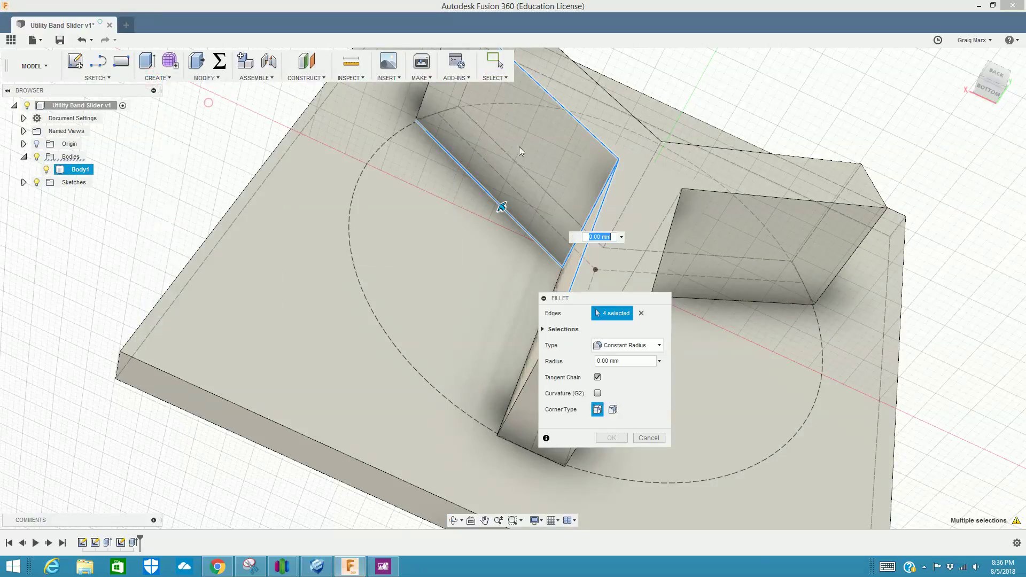
{"action": "left_click", "coordinate": [648, 439]}
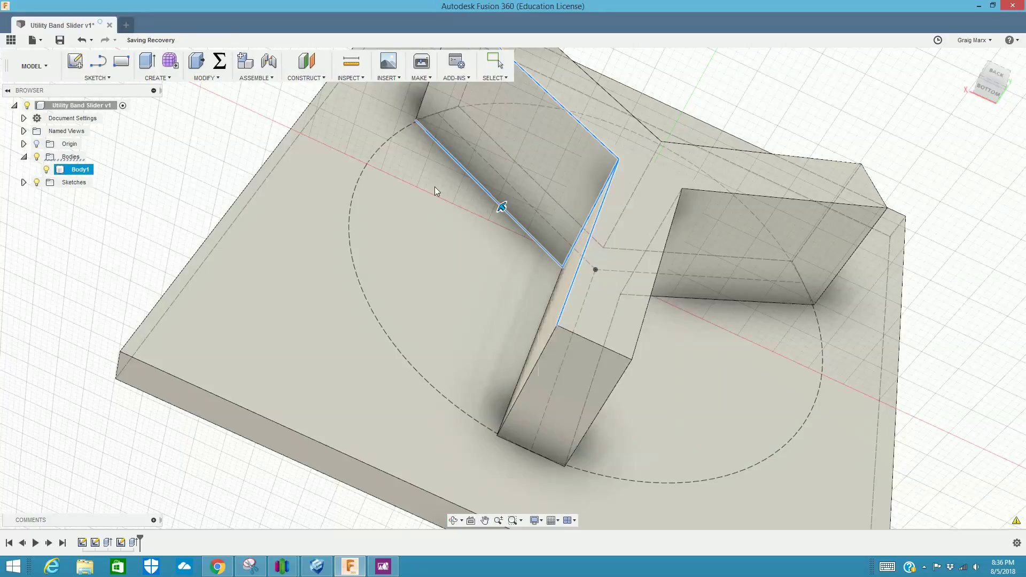
{"action": "key", "text": "Escape"}
{"action": "left_click", "coordinate": [391, 205]}
Begin a fillet and select all the edges outlining the top face of the three-armed post
{"action": "left_click", "coordinate": [209, 79]}
{"action": "left_click", "coordinate": [207, 100]}
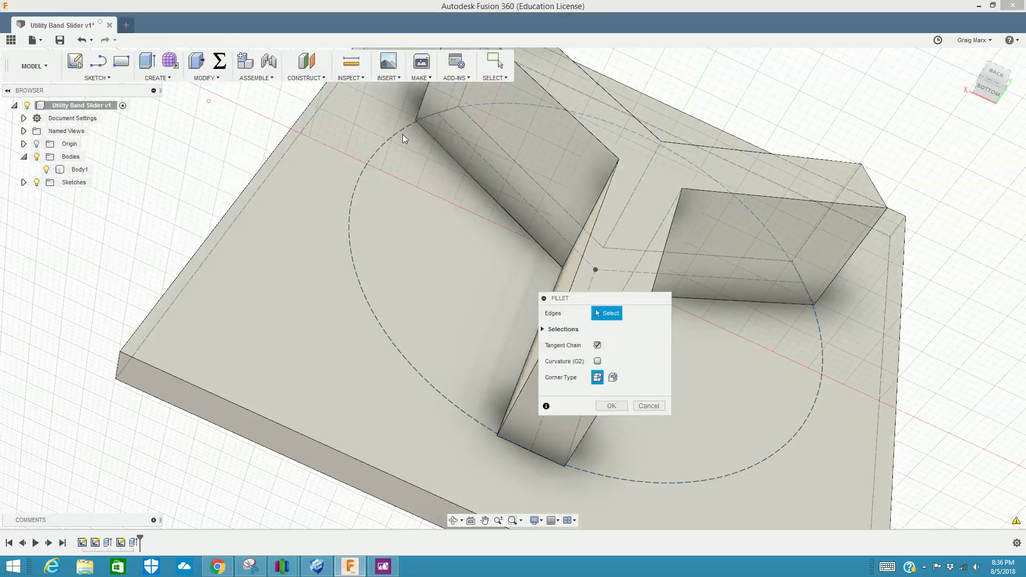
{"action": "left_click", "coordinate": [569, 114]}
{"action": "left_click", "coordinate": [600, 205]}
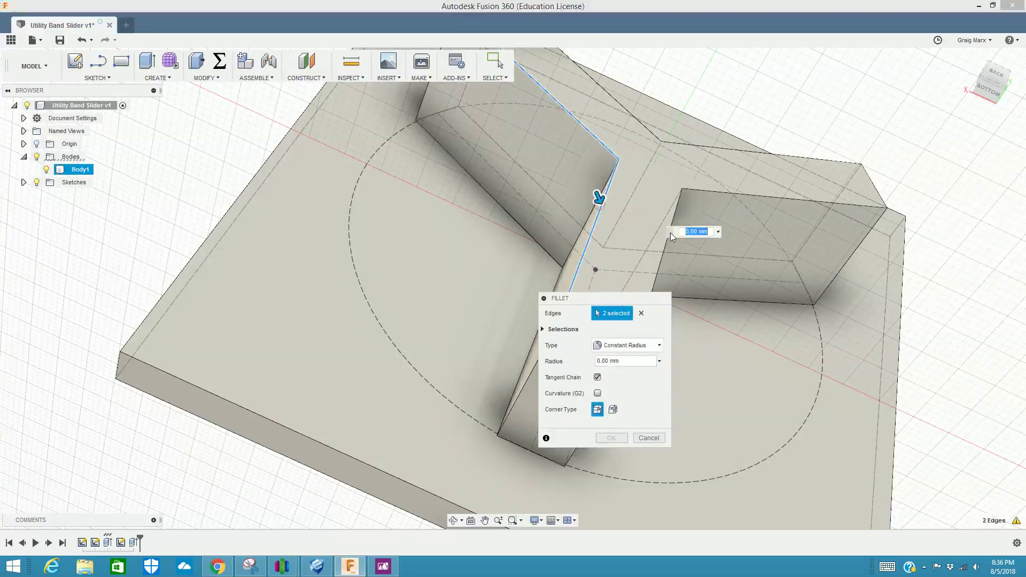
{"action": "left_click", "coordinate": [664, 259]}
{"action": "left_click", "coordinate": [743, 196]}
{"action": "left_click", "coordinate": [737, 152]}
{"action": "left_click", "coordinate": [645, 130]}
{"action": "left_click", "coordinate": [870, 178]}
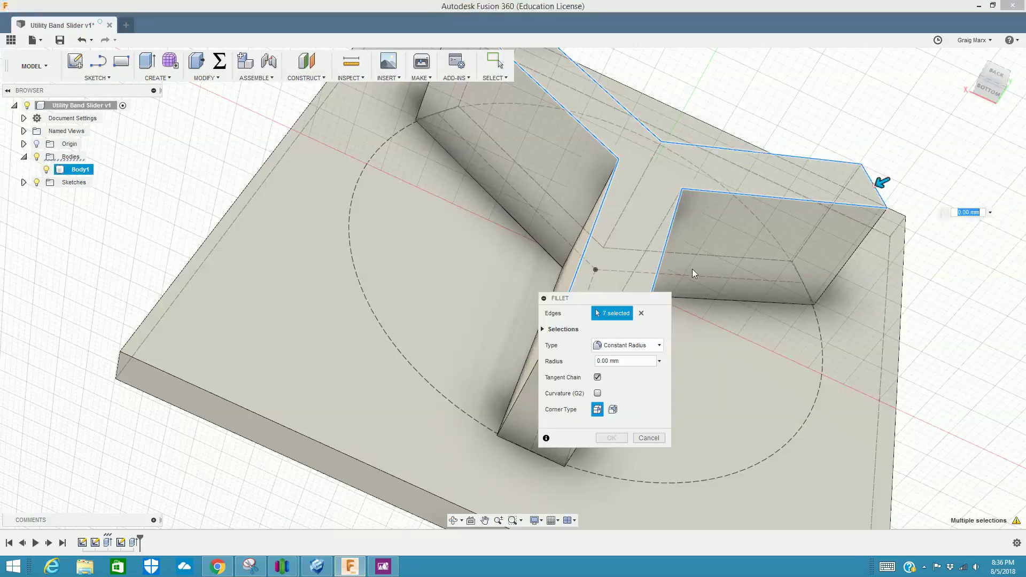
{"action": "left_click_drag", "start_coordinate": [986, 88], "coordinate": [963, 78]}
{"action": "left_click", "coordinate": [495, 320]}
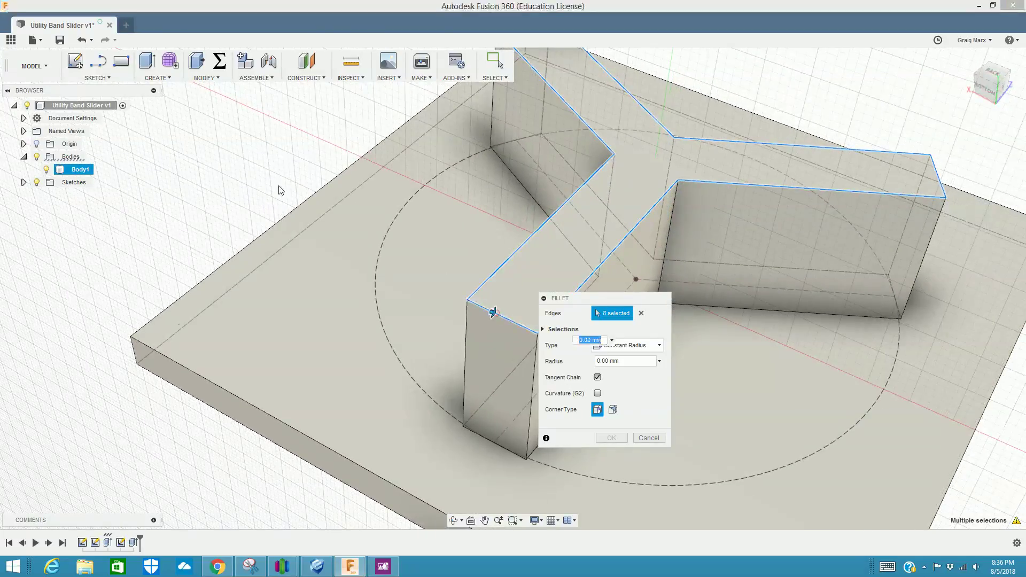
{"action": "middle_click_drag", "start_coordinate": [495, 320], "coordinate": [441, 438], "text": "shift"}
{"action": "left_click", "coordinate": [436, 164]}
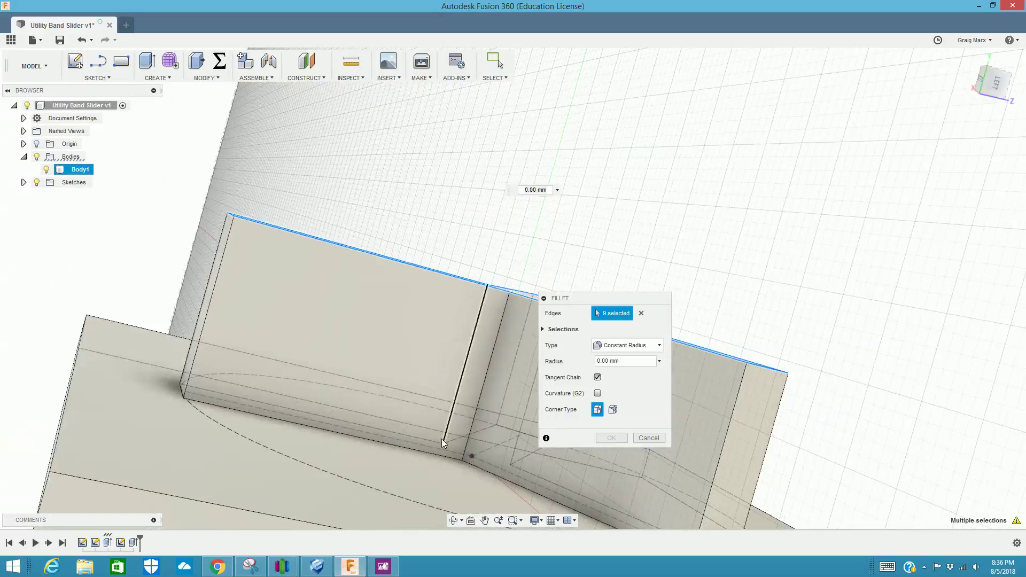
Add the base edges where the three arms meet the plate to the fillet selection
{"action": "left_click", "coordinate": [389, 445]}
{"action": "left_click", "coordinate": [518, 486]}
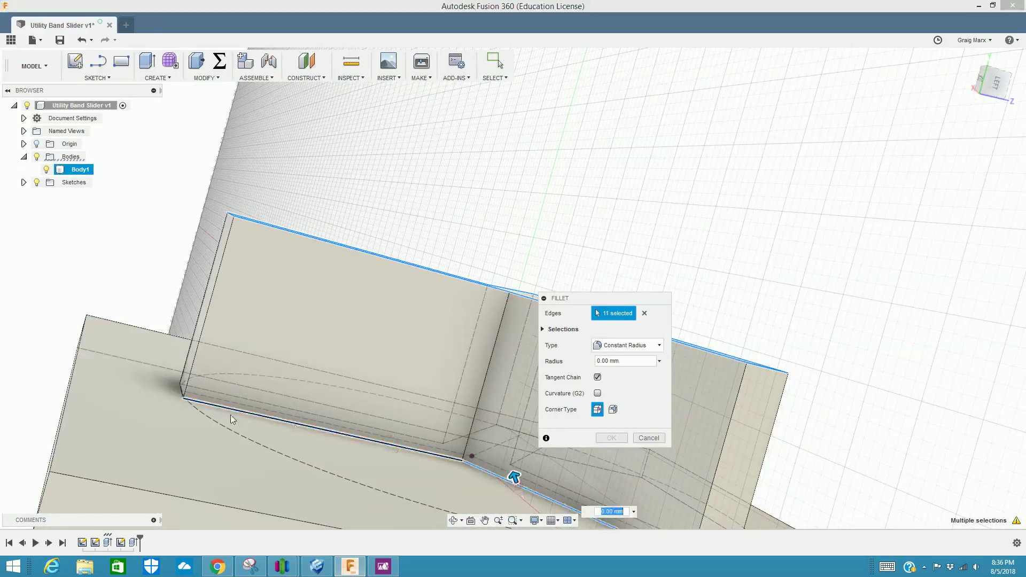
{"action": "left_click", "coordinate": [183, 391]}
{"action": "middle_click_drag", "start_coordinate": [714, 468], "coordinate": [635, 273]}
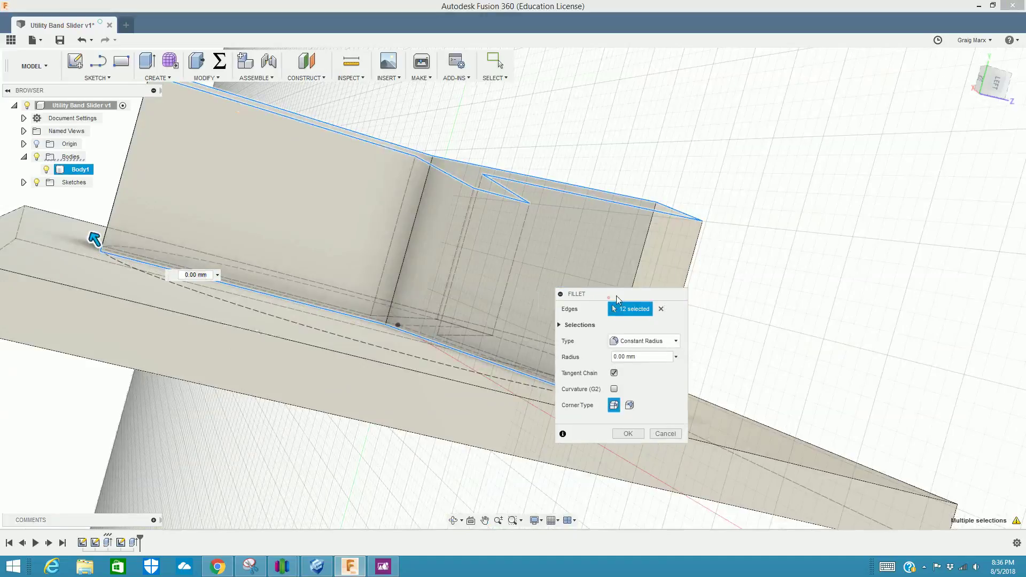
{"action": "left_click", "coordinate": [628, 410]}
{"action": "middle_click_drag", "start_coordinate": [621, 395], "coordinate": [598, 321], "text": "shift"}
{"action": "left_click", "coordinate": [398, 394]}
{"action": "left_click", "coordinate": [595, 305]}
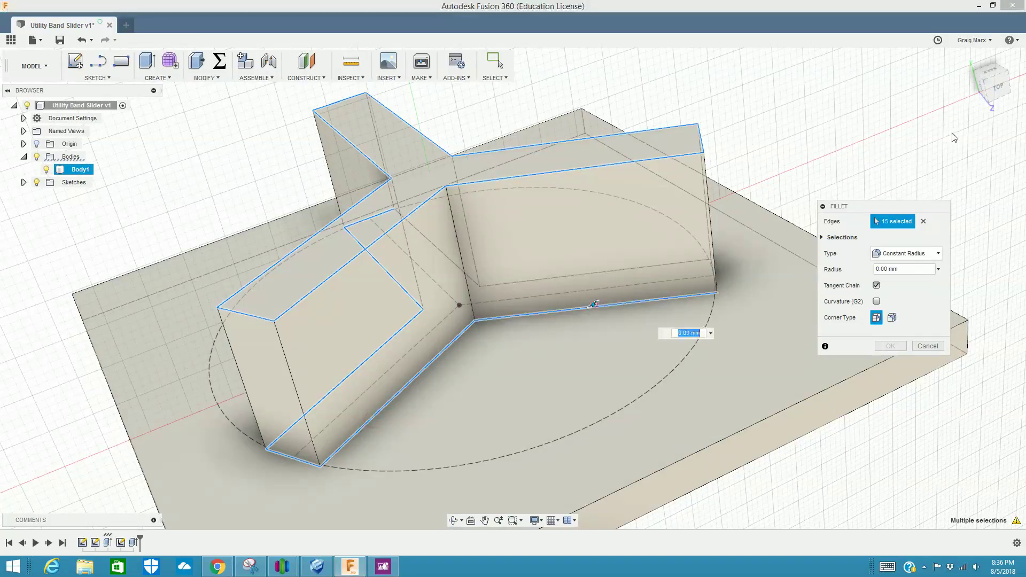
{"action": "middle_click_drag", "start_coordinate": [595, 306], "coordinate": [568, 358], "text": "shift"}
{"action": "left_click", "coordinate": [741, 270]}
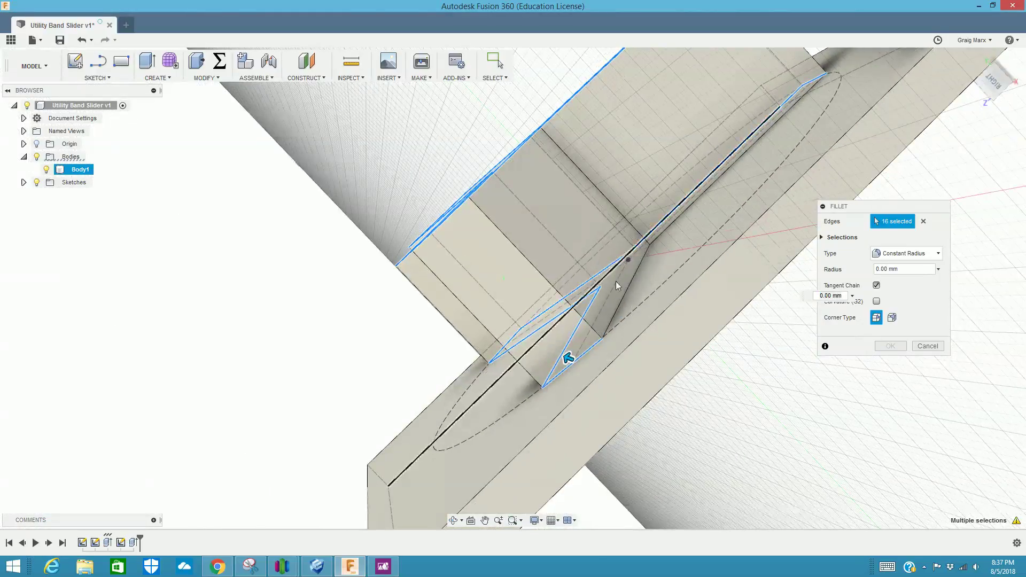
{"action": "left_click", "coordinate": [627, 298]}
{"action": "left_click", "coordinate": [666, 236]}
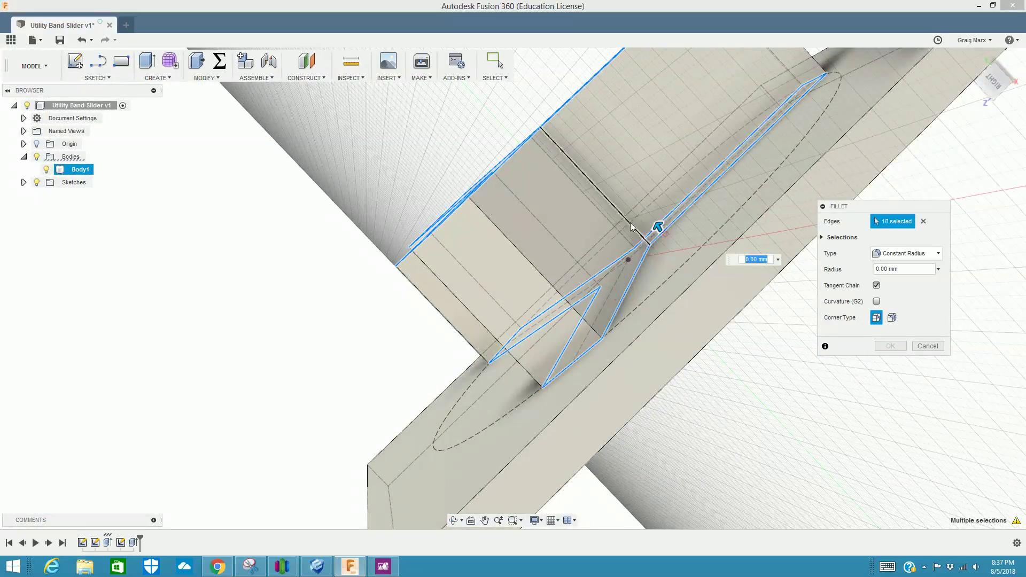
Add the vertical inner corner edges where the post's arms meet to the fillet selection
{"action": "left_click", "coordinate": [628, 222]}
{"action": "middle_click_drag", "start_coordinate": [627, 219], "coordinate": [583, 241], "text": "shift"}
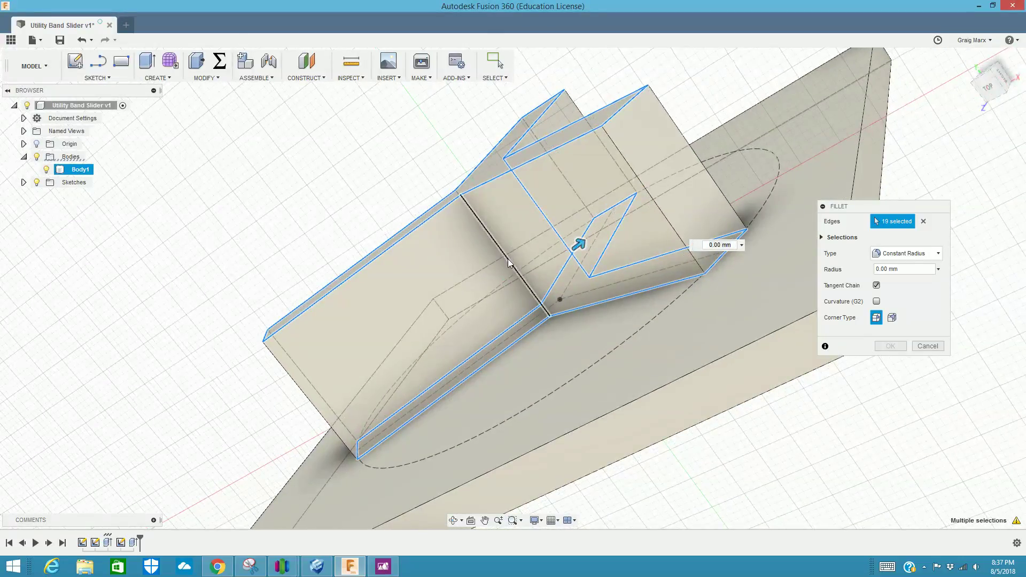
{"action": "left_click", "coordinate": [612, 272]}
{"action": "left_click_drag", "start_coordinate": [994, 86], "coordinate": [1017, 81]}
{"action": "middle_click_drag", "start_coordinate": [448, 289], "coordinate": [363, 296], "text": "shift"}
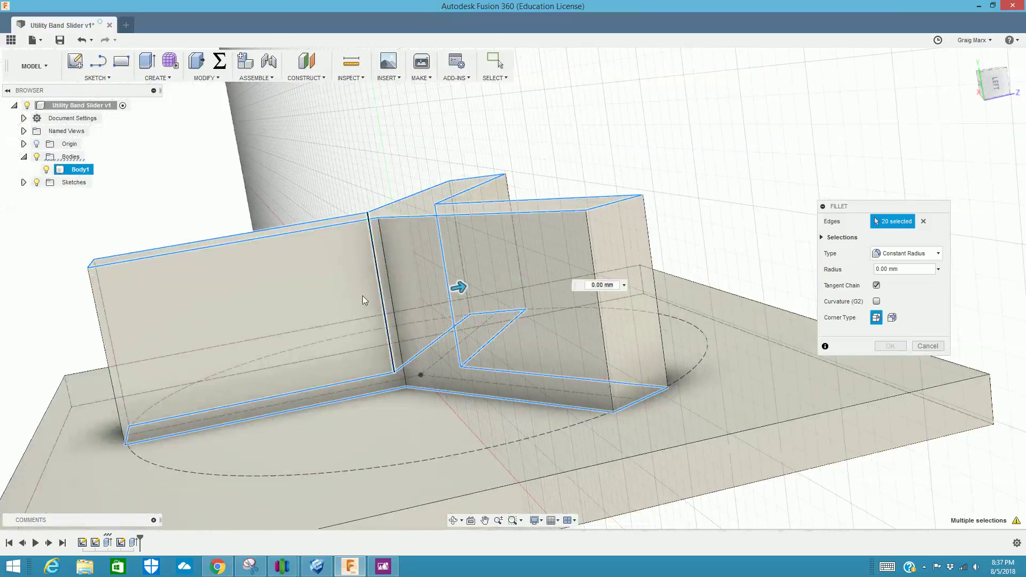
{"action": "left_click", "coordinate": [385, 275]}
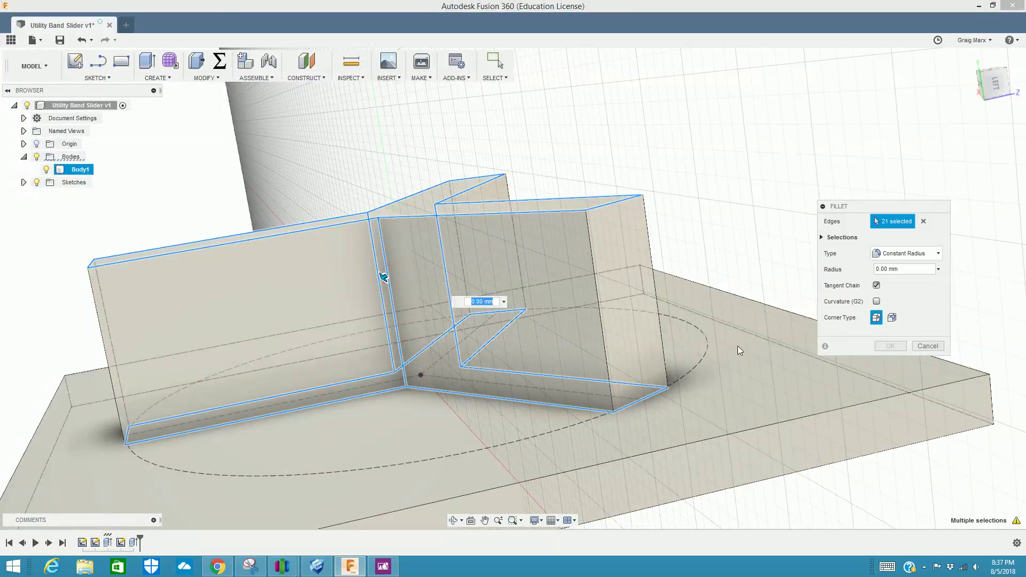
Set the fillet radius to 0.05 in and apply it to the selected post edges
{"action": "mouse_move", "coordinate": [384, 279]}
{"action": "left_mouse_down"}
{"action": "mouse_move", "coordinate": [367, 284]}
{"action": "mouse_move", "coordinate": [389, 271]}
{"action": "mouse_move", "coordinate": [362, 284]}
{"action": "mouse_move", "coordinate": [385, 273]}
{"action": "left_mouse_up"}
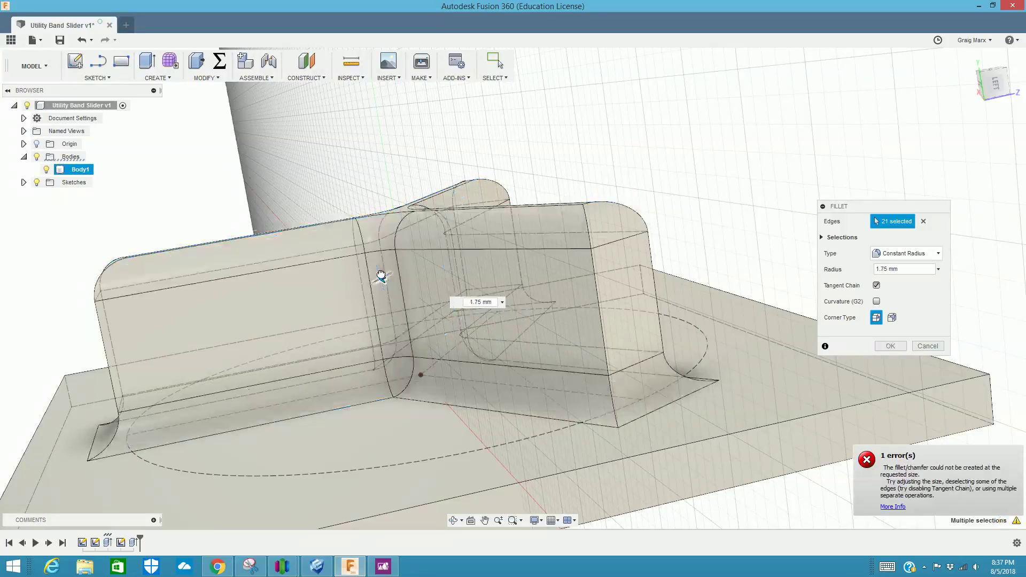
{"action": "left_click", "coordinate": [912, 270]}
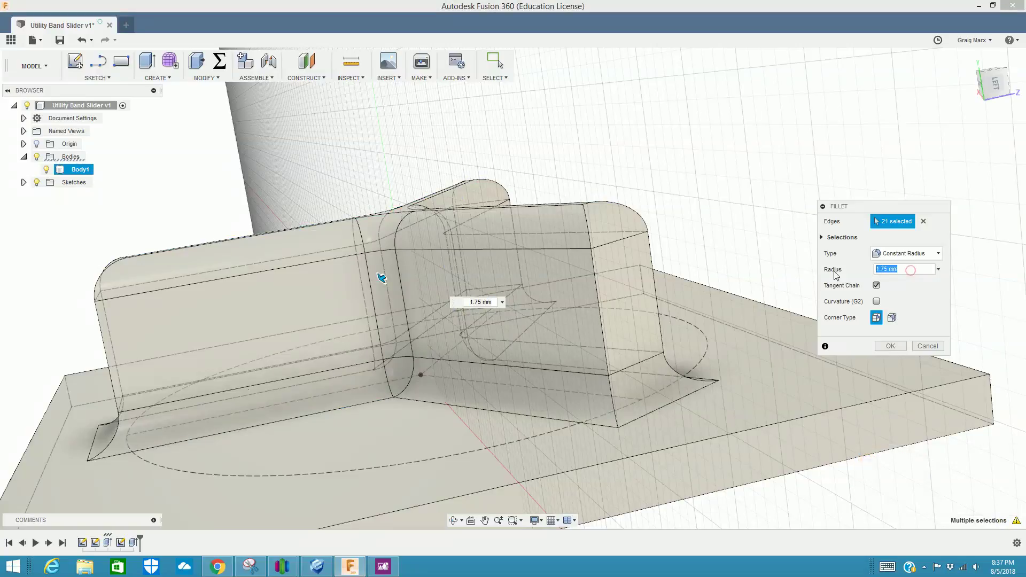
{"action": "type", "text": ".05"}
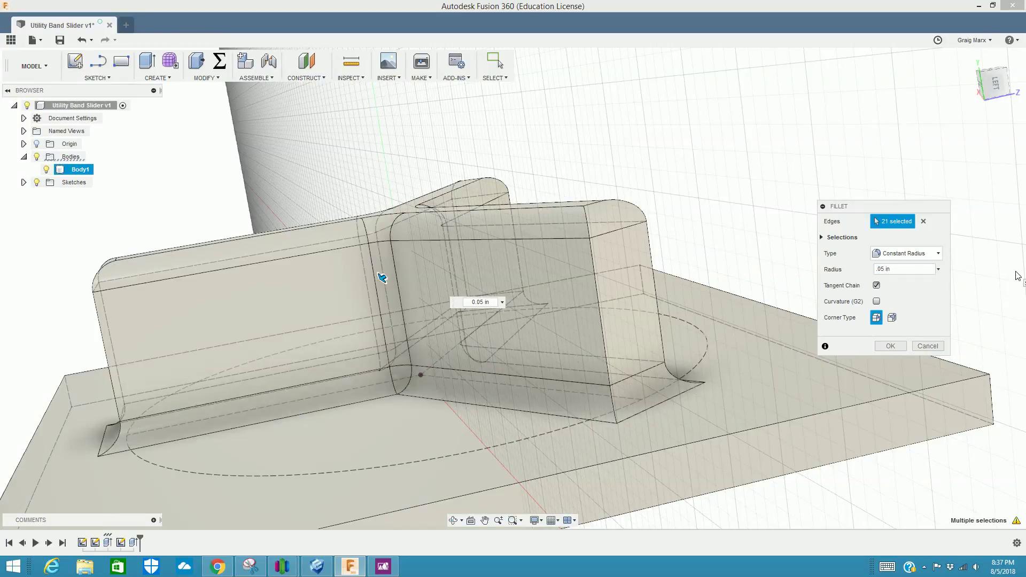
{"action": "key", "text": "Return"}
{"action": "mouse_move", "coordinate": [995, 86]}
{"action": "left_mouse_down"}
{"action": "mouse_move", "coordinate": [980, 104]}
{"action": "mouse_move", "coordinate": [994, 75]}
{"action": "mouse_move", "coordinate": [993, 86]}
{"action": "left_mouse_up"}
{"action": "scroll", "coordinate": [563, 246], "scroll_direction": "down", "scroll_amount": 5}
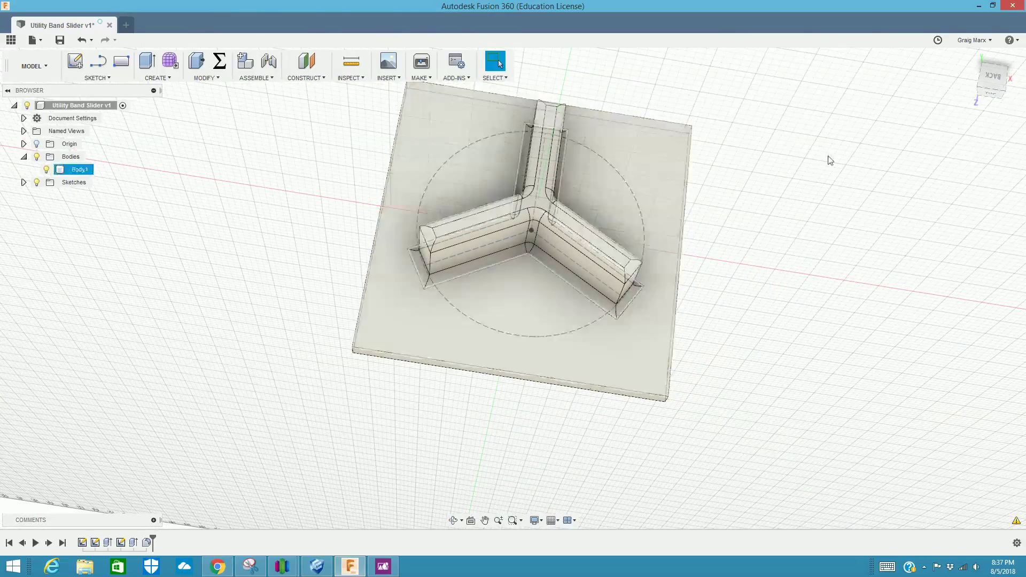
{"action": "left_click_drag", "start_coordinate": [991, 83], "coordinate": [977, 46]}
{"action": "scroll", "coordinate": [609, 312], "scroll_direction": "down", "scroll_amount": 1}
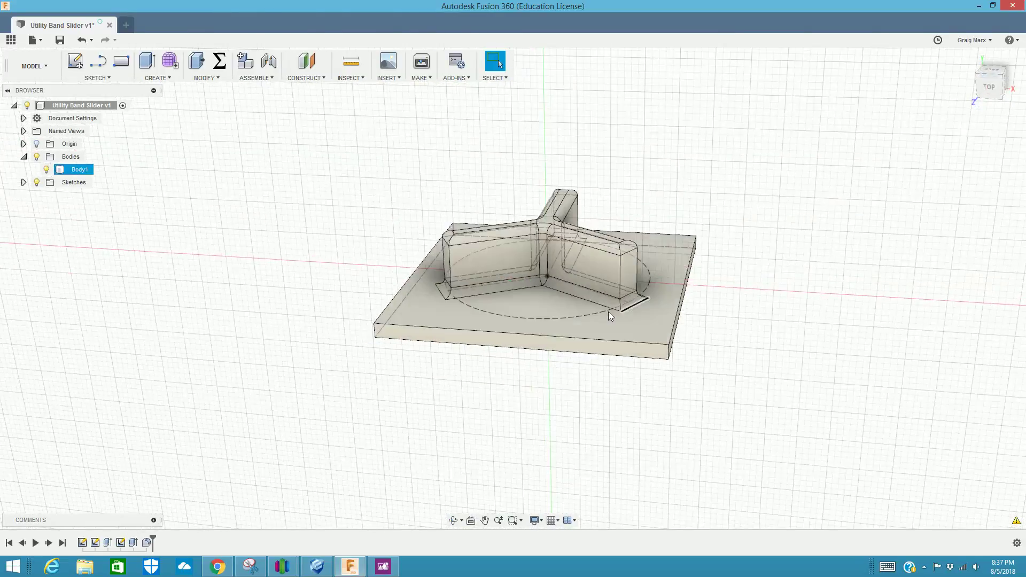
{"action": "scroll", "coordinate": [608, 313], "scroll_direction": "up", "scroll_amount": 4}
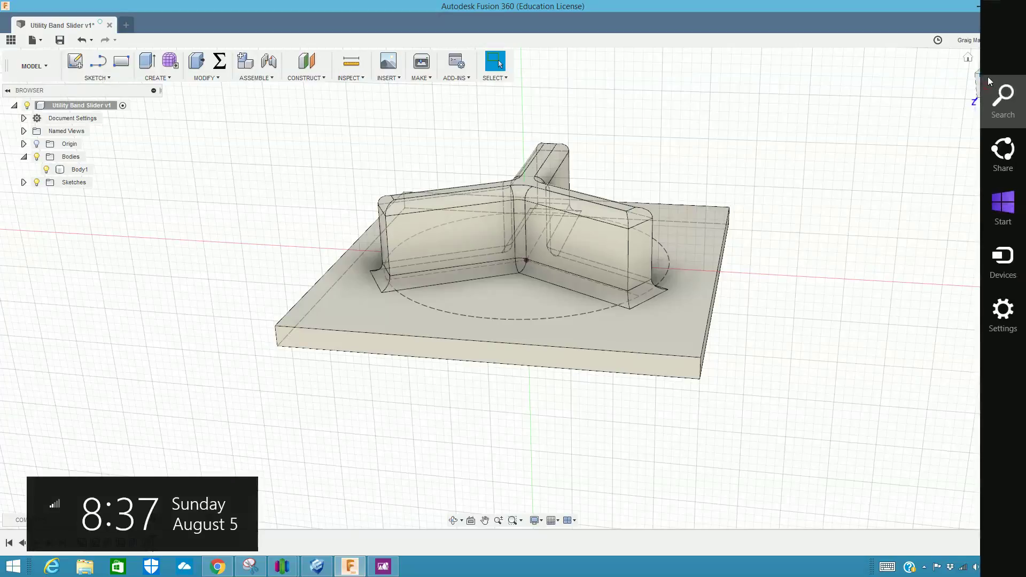
Begin a fillet and select the vertical outer end edges on two of the post's three arms
{"action": "left_click", "coordinate": [988, 86]}
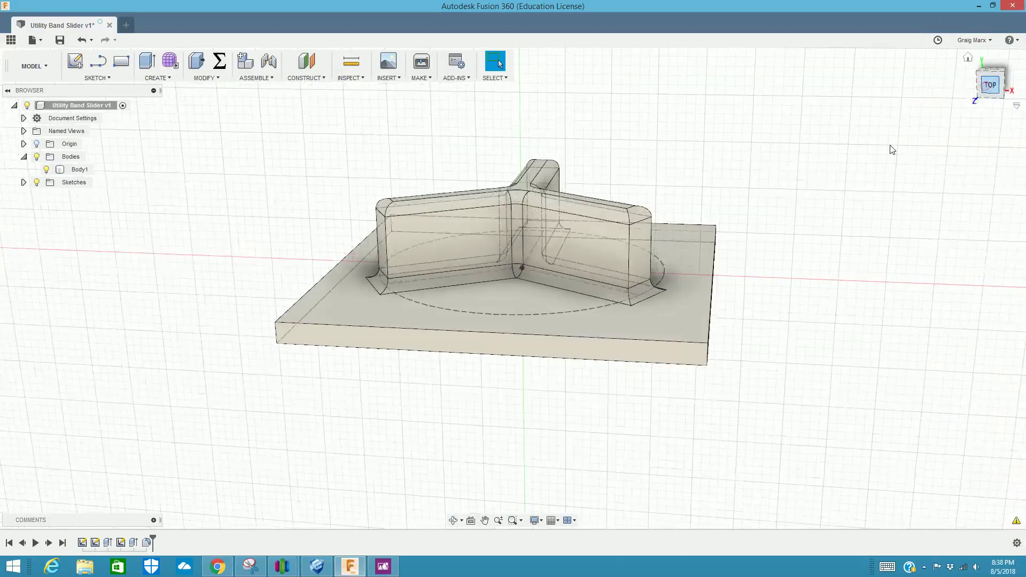
{"action": "scroll", "coordinate": [581, 298], "scroll_direction": "up", "scroll_amount": 5}
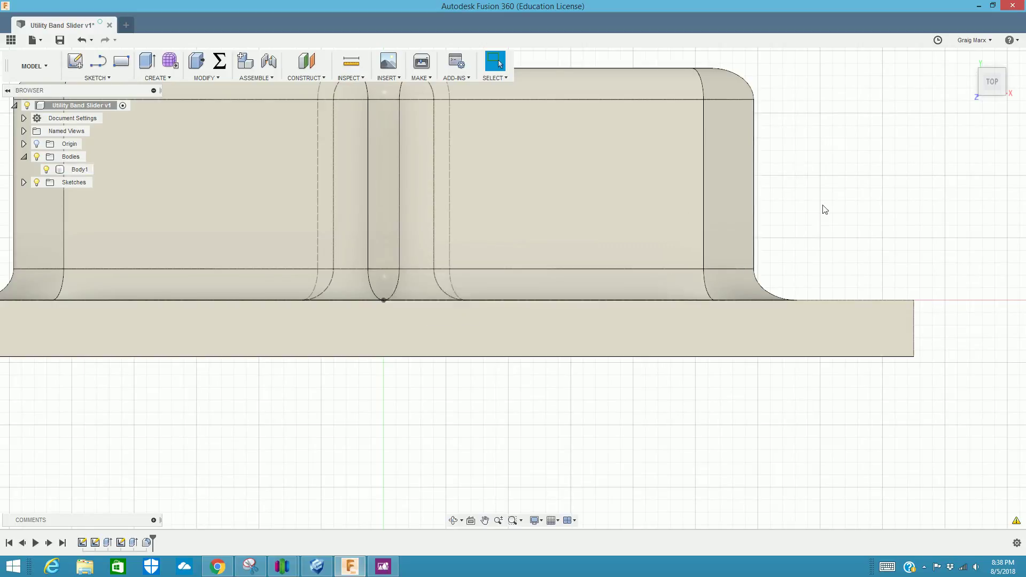
{"action": "left_click_drag", "start_coordinate": [966, 106], "coordinate": [938, 219]}
{"action": "double_click", "coordinate": [747, 192]}
{"action": "scroll", "coordinate": [732, 194], "scroll_direction": "down", "scroll_amount": 5}
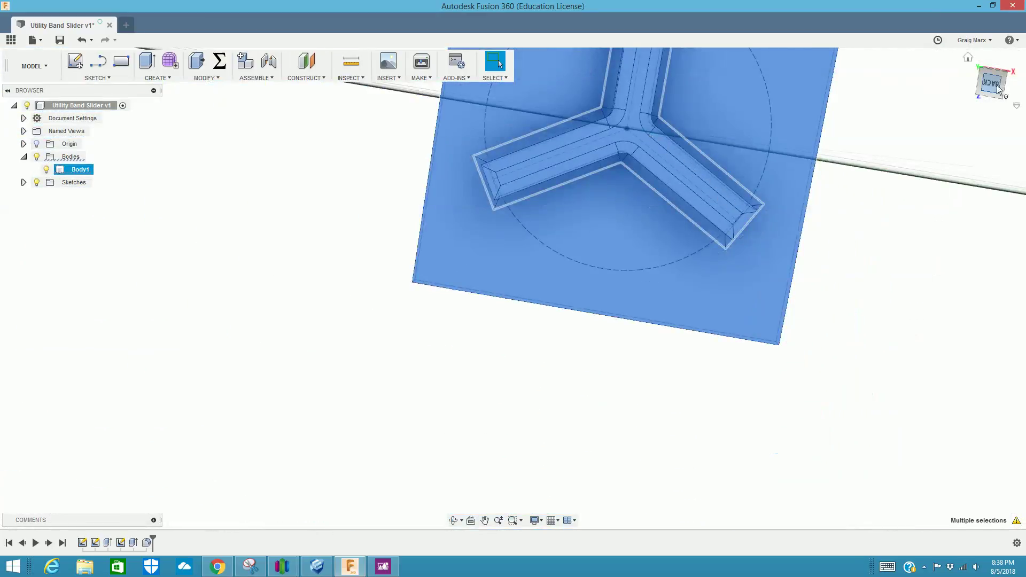
{"action": "left_click", "coordinate": [997, 85]}
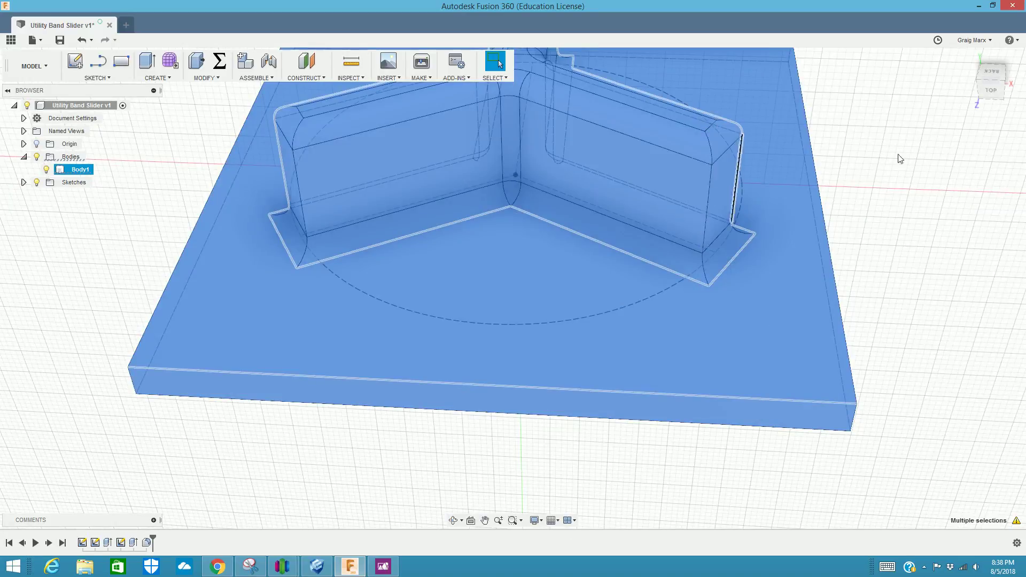
{"action": "left_click", "coordinate": [203, 78]}
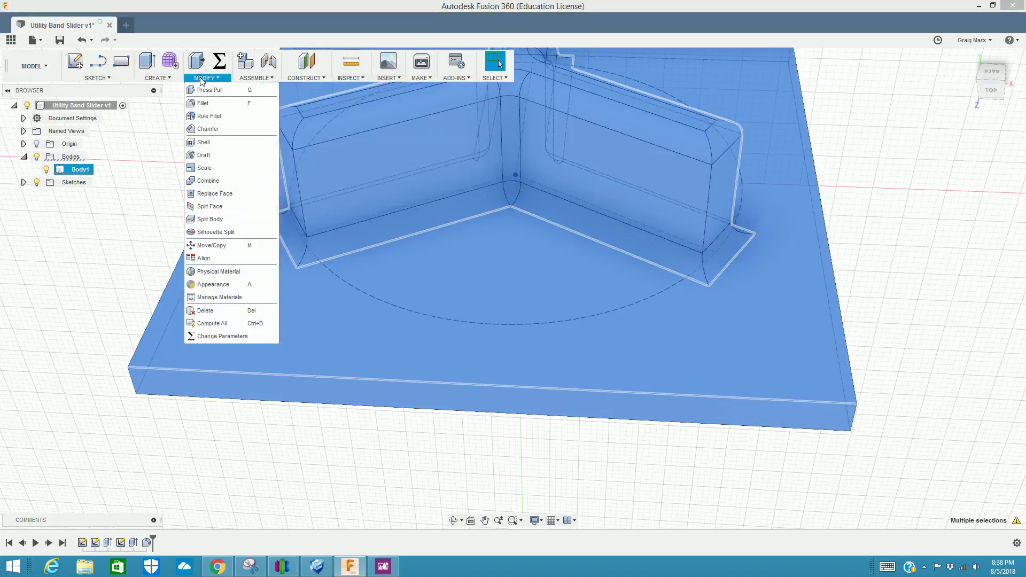
{"action": "left_click", "coordinate": [203, 103]}
{"action": "left_click", "coordinate": [300, 200]}
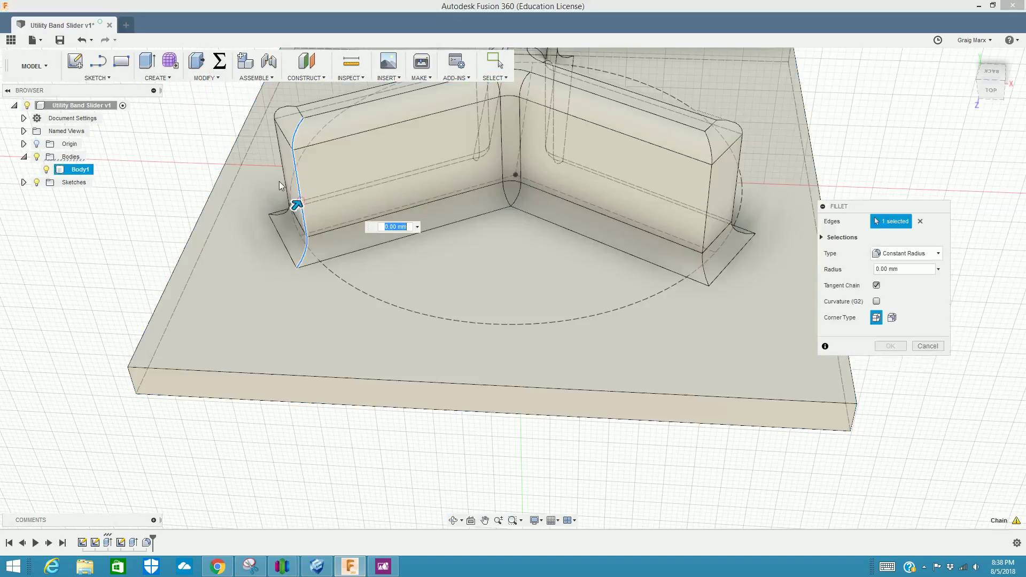
{"action": "left_click", "coordinate": [280, 185]}
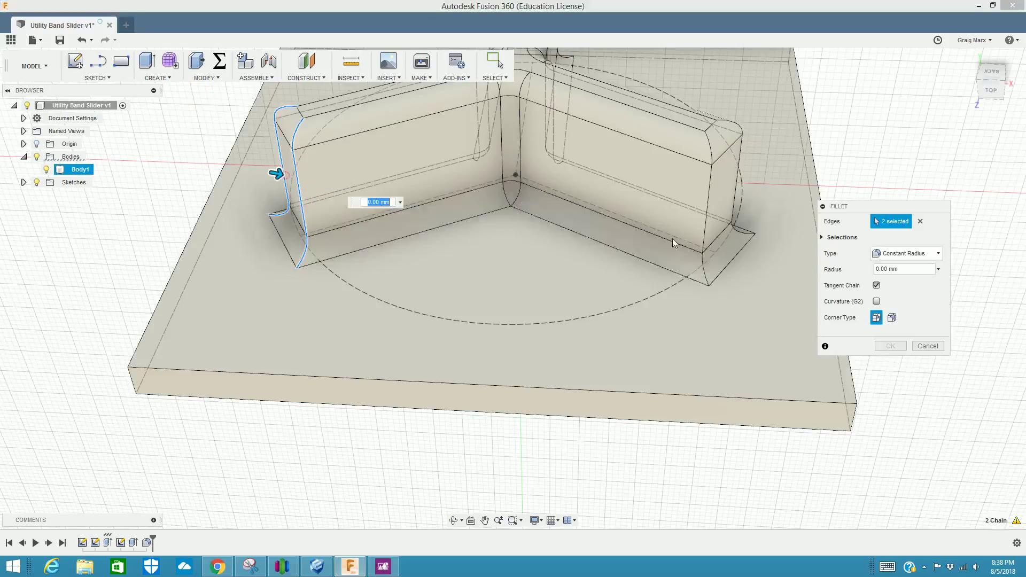
{"action": "left_click", "coordinate": [706, 219]}
{"action": "left_click", "coordinate": [741, 192]}
Add the two vertical outer end edges of the post's third arm to the fillet selection
{"action": "middle_click_drag", "start_coordinate": [742, 188], "coordinate": [248, 230], "text": "shift"}
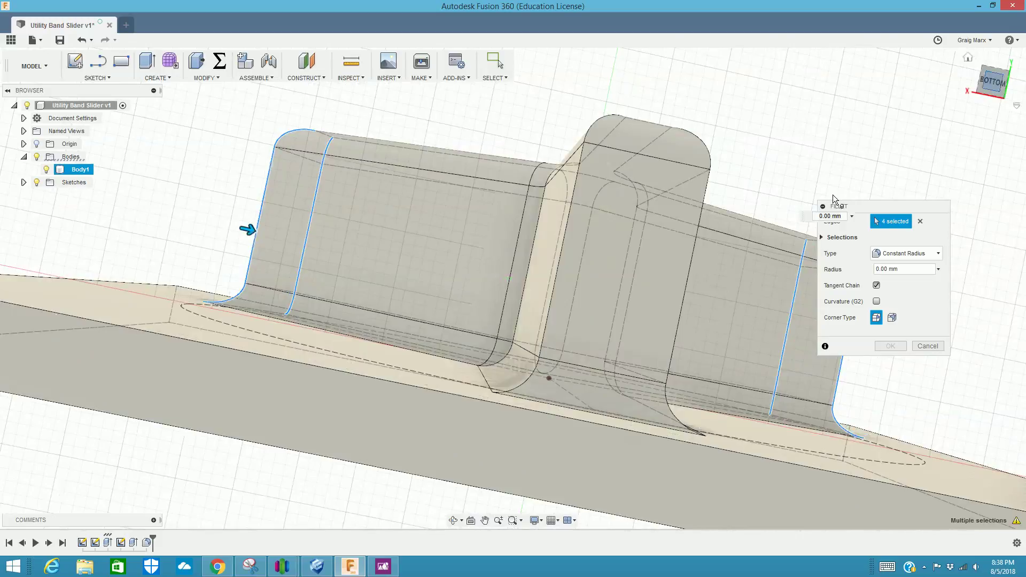
{"action": "left_click", "coordinate": [546, 323]}
{"action": "left_click", "coordinate": [677, 327]}
Set the fillet radius to 0.05 in and apply it to the end edges of all three arms
{"action": "left_click_drag", "start_coordinate": [1005, 84], "coordinate": [660, 335]}
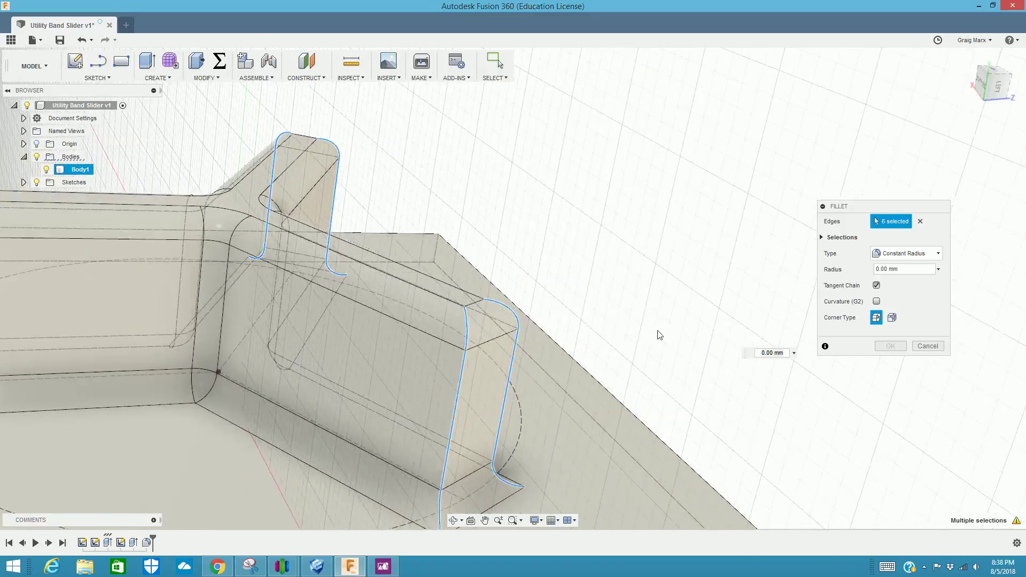
{"action": "scroll", "coordinate": [658, 335], "scroll_direction": "down", "scroll_amount": 3}
{"action": "left_click_drag", "start_coordinate": [917, 272], "coordinate": [692, 273]}
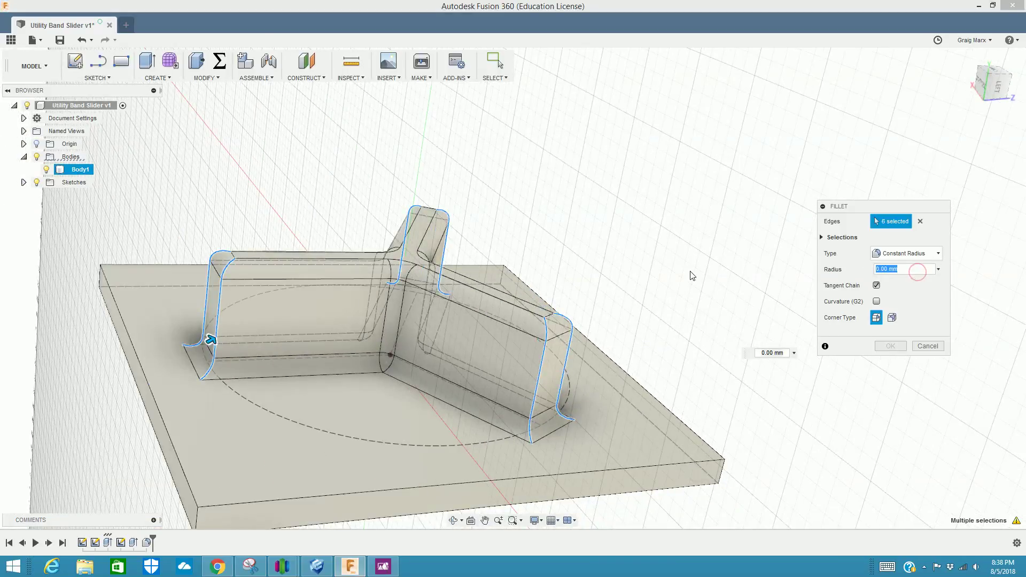
{"action": "type", "text": ".0"}
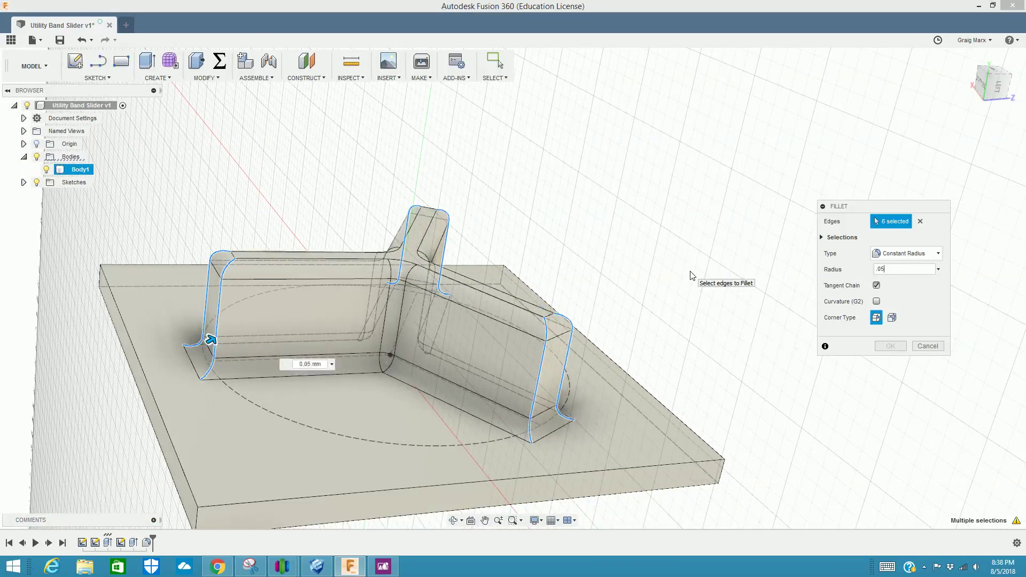
{"action": "type", "text": "5"}
{"action": "key", "text": "Return"}
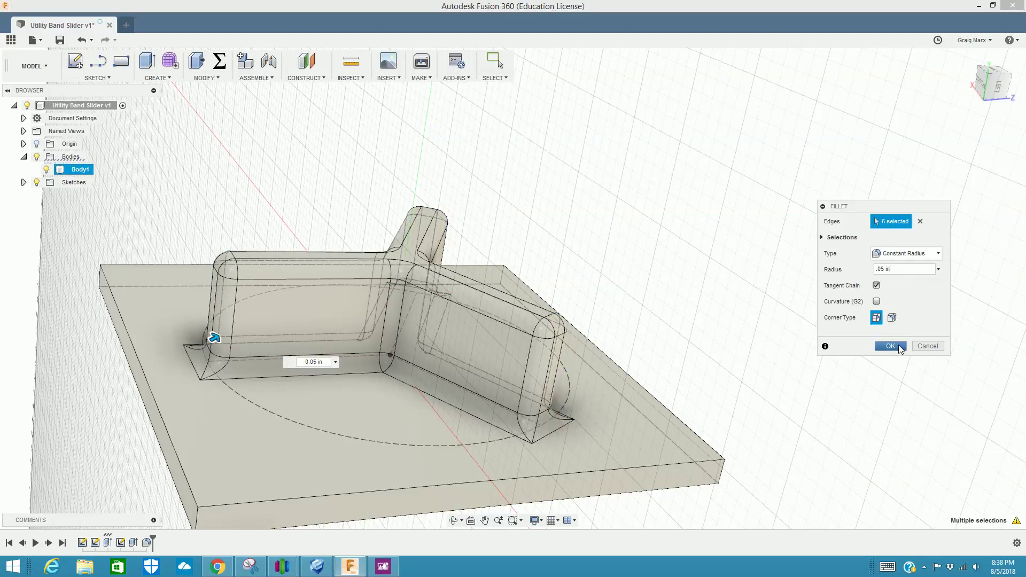
{"action": "left_click", "coordinate": [891, 346]}
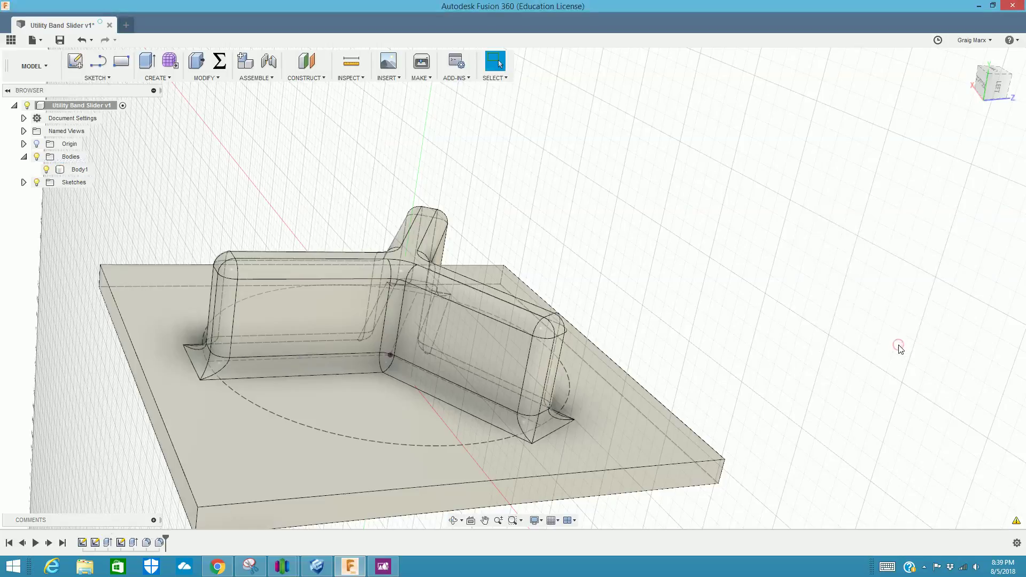
Begin a fillet and select the front edges of the square plate and those around its near corner
{"action": "left_click_drag", "start_coordinate": [996, 97], "coordinate": [627, 206]}
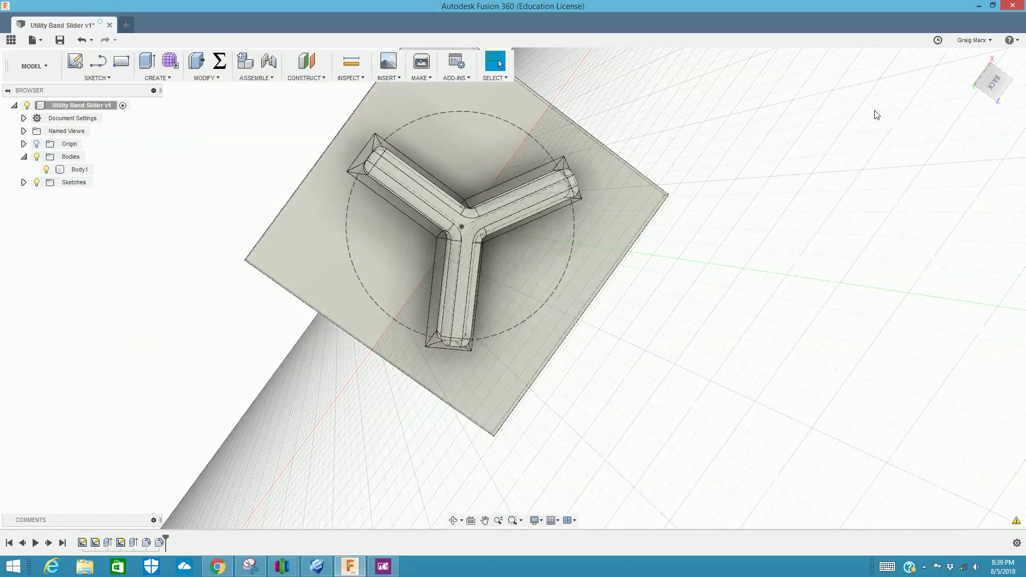
{"action": "left_click_drag", "start_coordinate": [988, 87], "coordinate": [932, 120]}
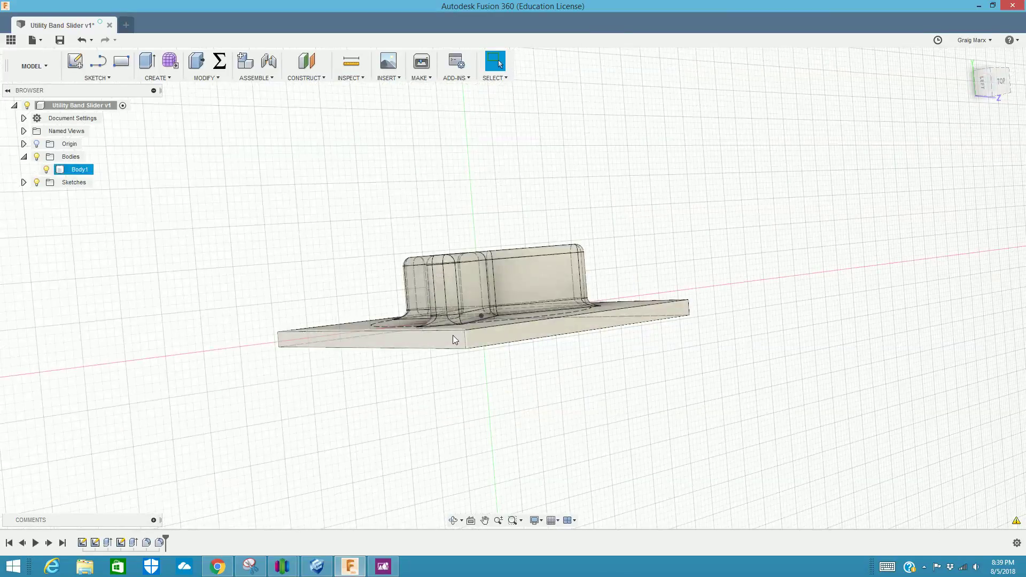
{"action": "left_click_drag", "start_coordinate": [992, 88], "coordinate": [1023, 109]}
{"action": "scroll", "coordinate": [470, 332], "scroll_direction": "down", "scroll_amount": 2}
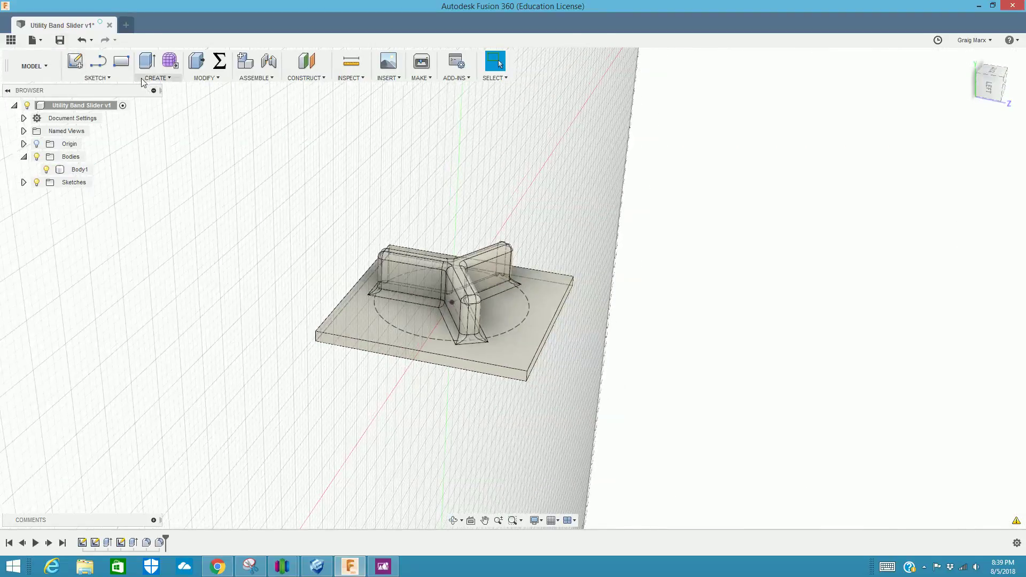
{"action": "left_click", "coordinate": [208, 79]}
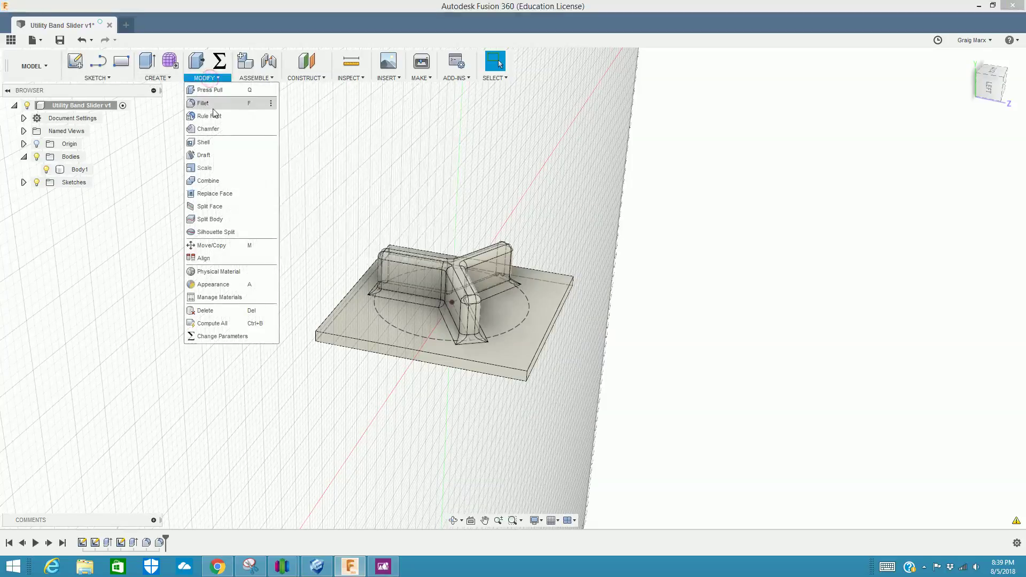
{"action": "left_click", "coordinate": [207, 101]}
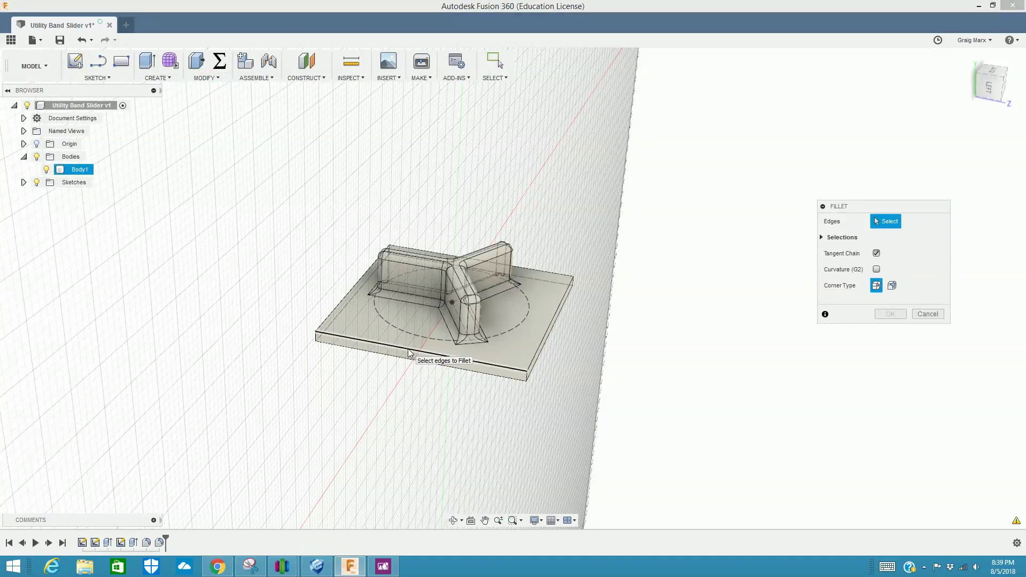
{"action": "left_click", "coordinate": [409, 353]}
{"action": "left_click", "coordinate": [532, 377]}
{"action": "left_click", "coordinate": [533, 376]}
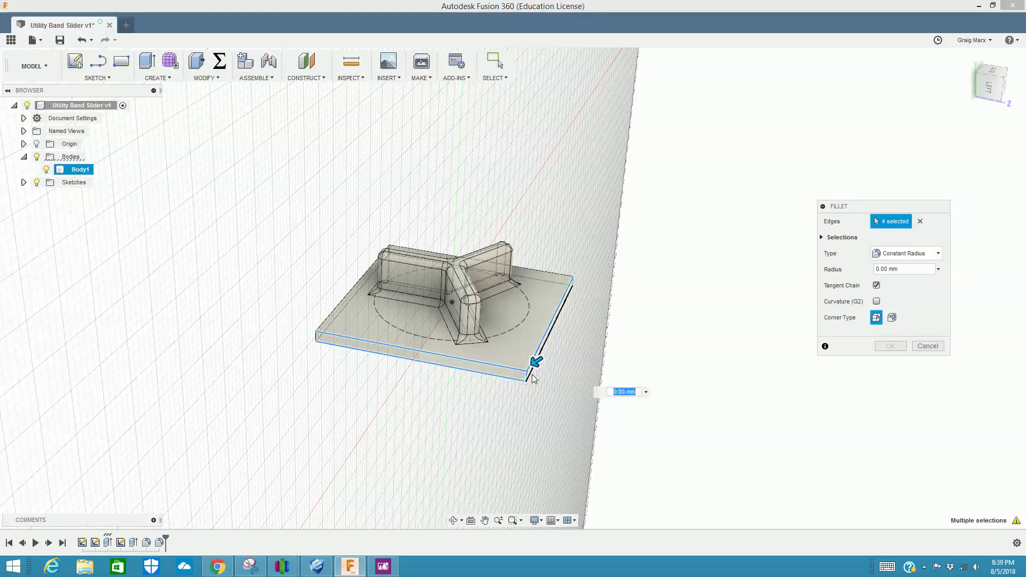
Add the remaining side, back and corner edges of the square plate to the fillet selection
{"action": "left_click", "coordinate": [561, 286]}
{"action": "left_click", "coordinate": [561, 286]}
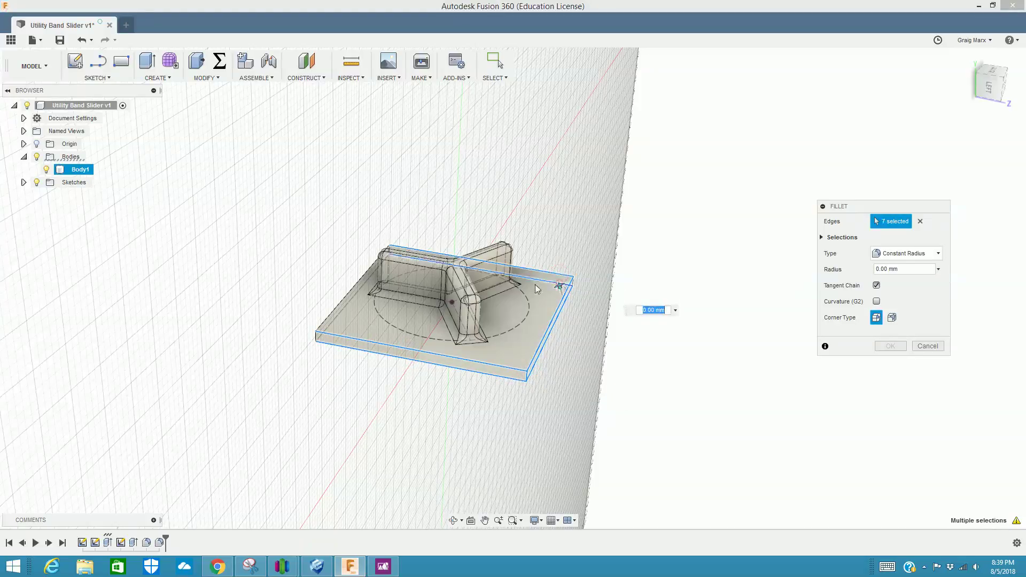
{"action": "left_click", "coordinate": [574, 285]}
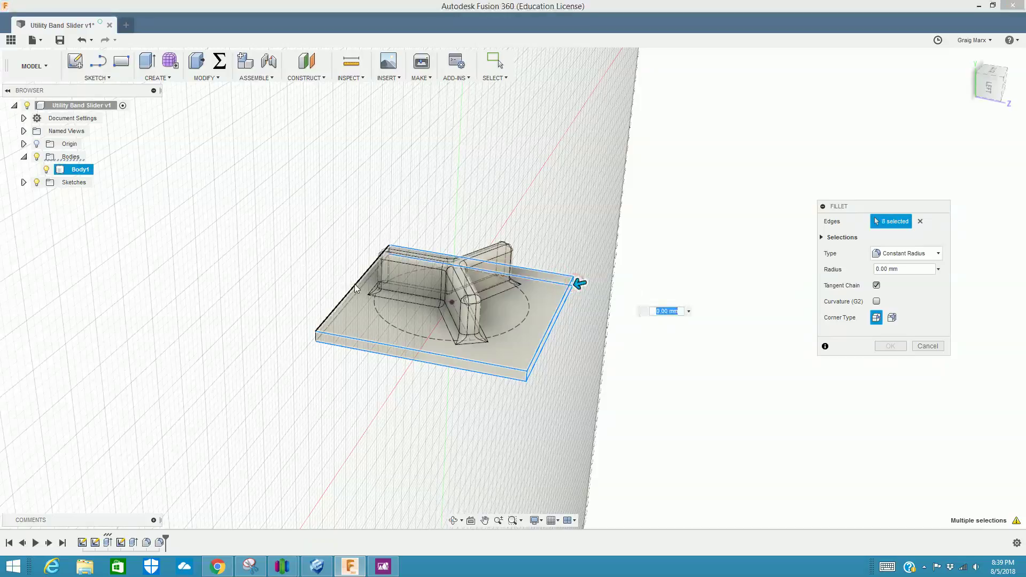
{"action": "left_click", "coordinate": [356, 289]}
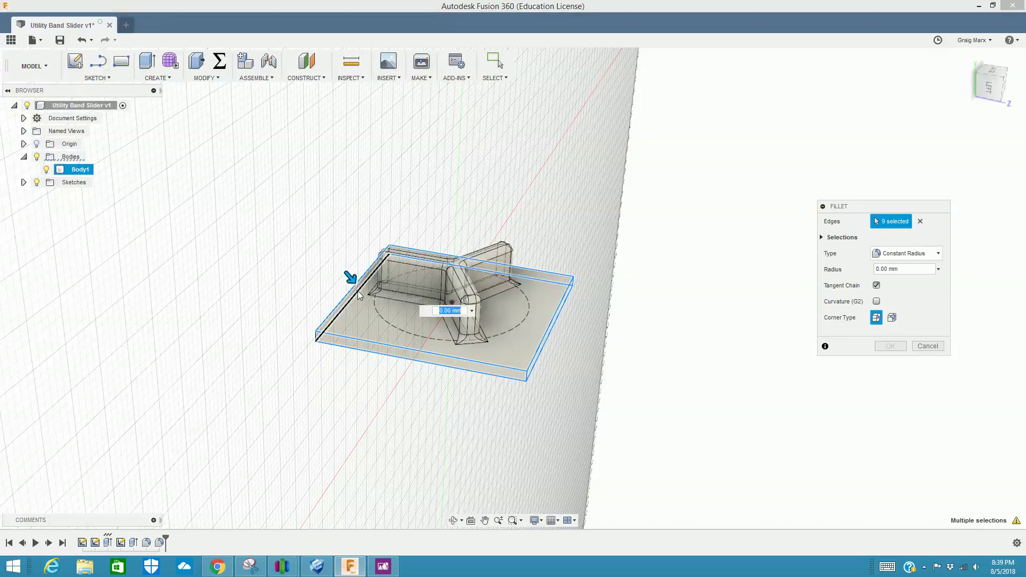
{"action": "left_click", "coordinate": [357, 291]}
{"action": "left_click", "coordinate": [316, 341]}
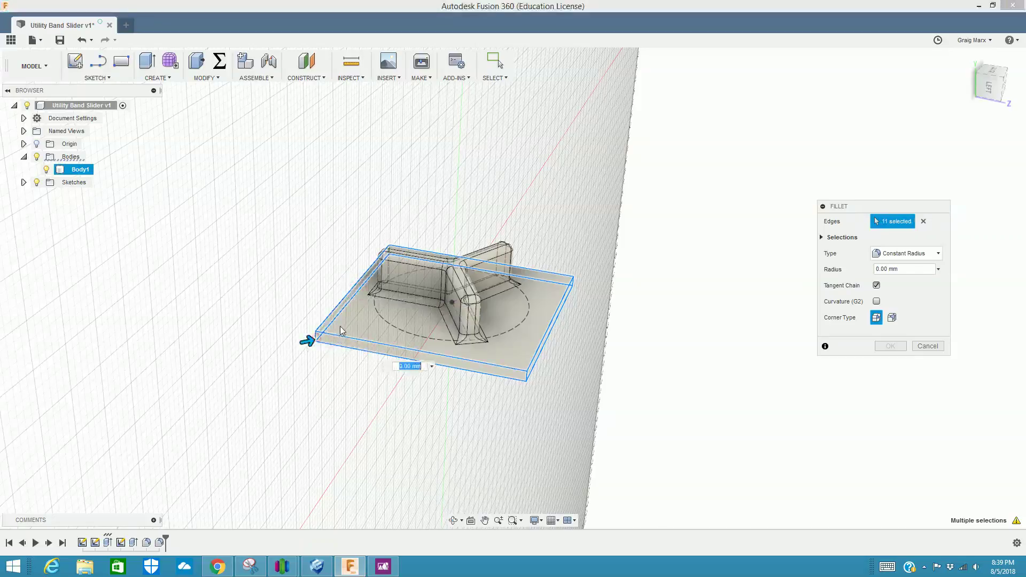
Try a fillet radius of 0.05 in on the selected plate edges
{"action": "left_click", "coordinate": [986, 99]}
{"action": "mouse_move", "coordinate": [986, 99]}
{"action": "left_mouse_down"}
{"action": "mouse_move", "coordinate": [992, 80]}
{"action": "mouse_move", "coordinate": [988, 106]}
{"action": "mouse_move", "coordinate": [973, 92]}
{"action": "left_mouse_up"}
{"action": "left_click", "coordinate": [903, 270]}
{"action": "type", "text": ".05"}
{"action": "key", "text": "Return"}
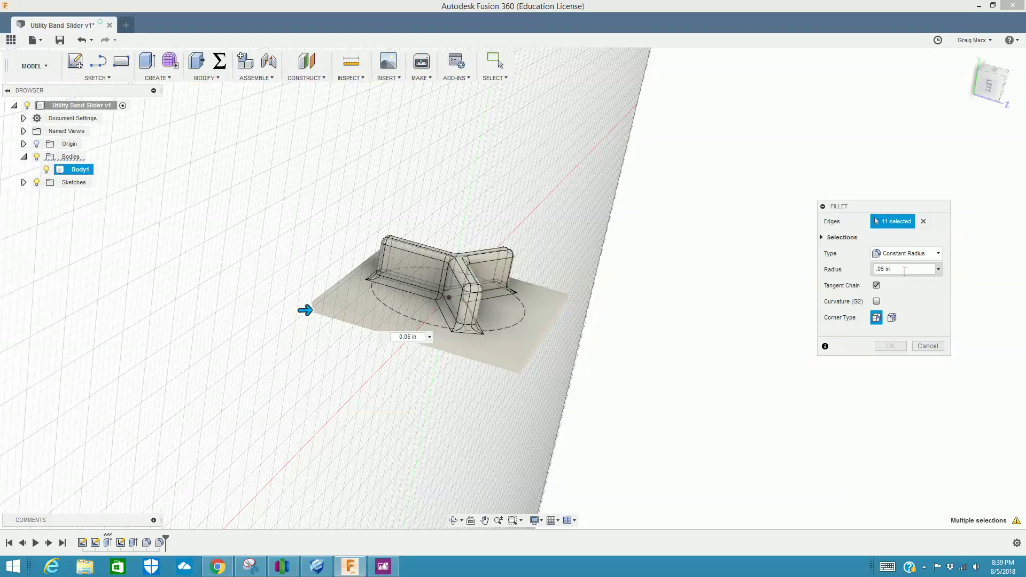
Replace the plate fillet's radius with 1 mm and apply the fillet
{"action": "left_click_drag", "start_coordinate": [887, 271], "coordinate": [827, 271]}
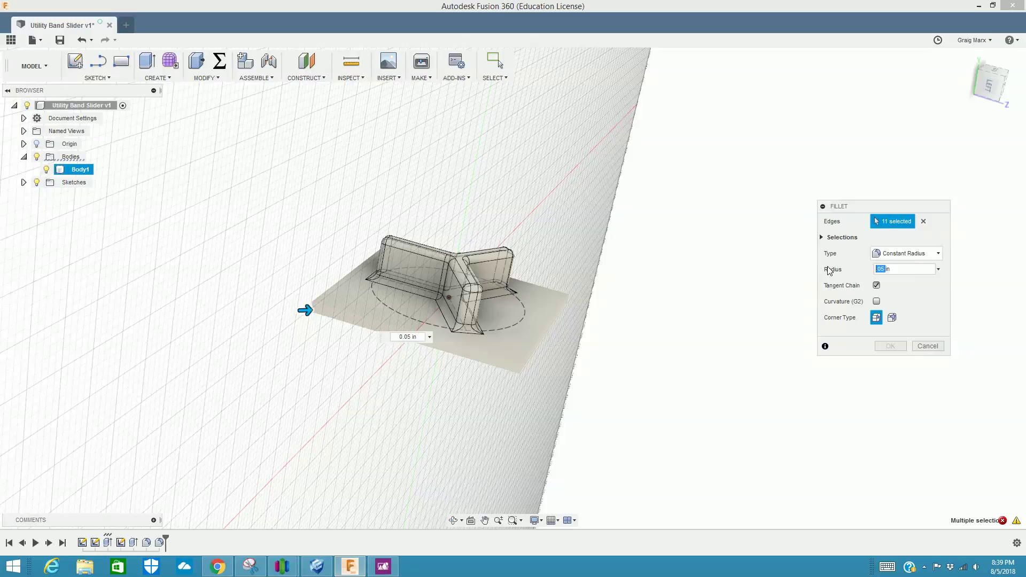
{"action": "double_click", "coordinate": [905, 270]}
{"action": "left_click", "coordinate": [890, 271]}
{"action": "key", "text": "BackSpace"}
{"action": "key", "text": "BackSpace"}
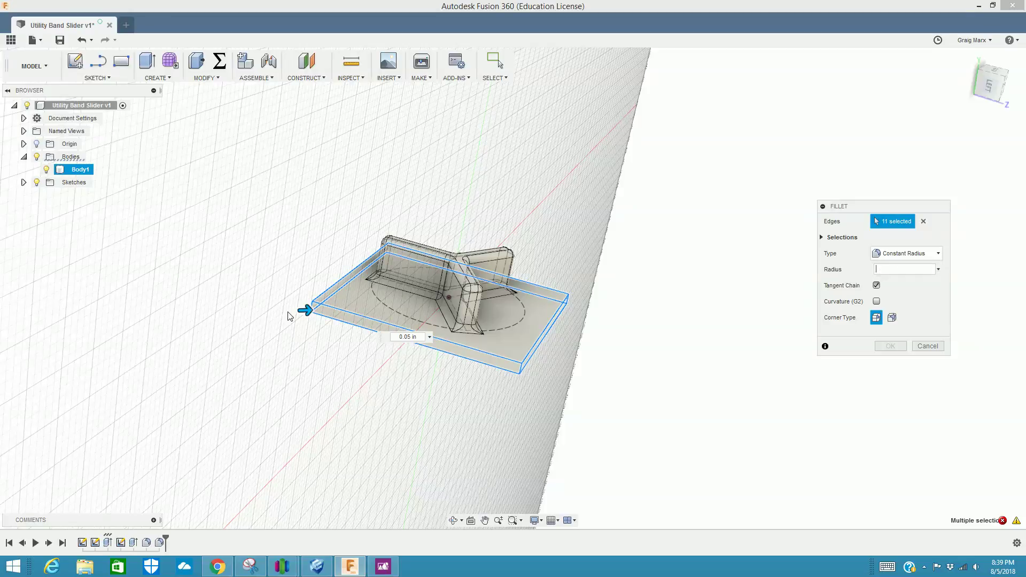
{"action": "left_click_drag", "start_coordinate": [305, 311], "coordinate": [306, 310]}
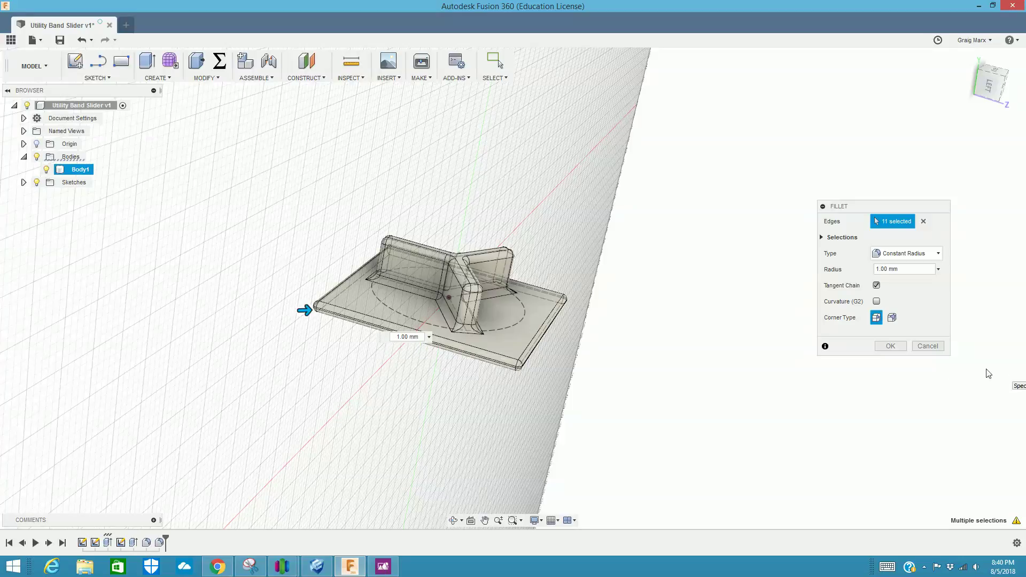
{"action": "left_click", "coordinate": [890, 346]}
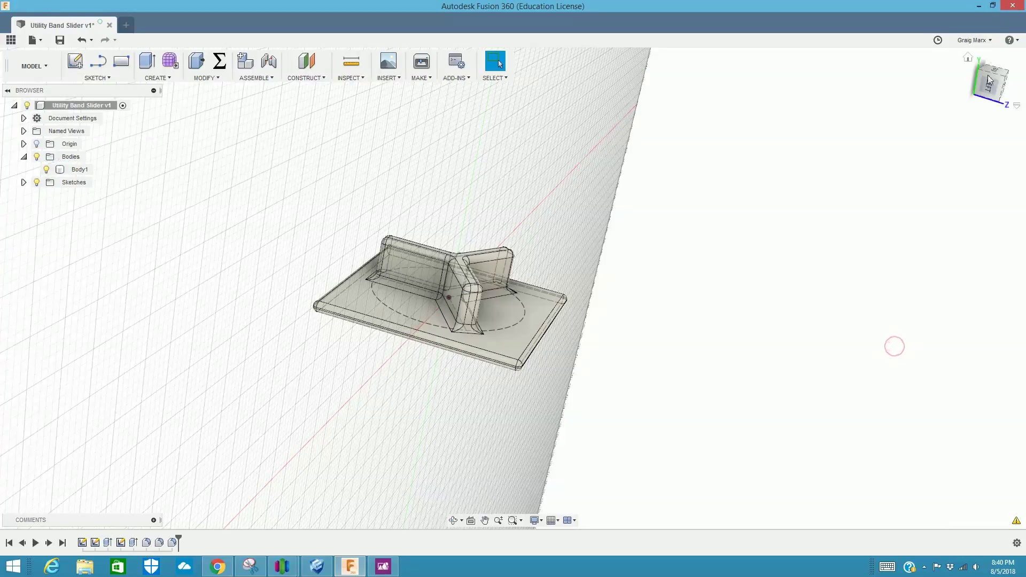
Start a 3D Print export and select the filleted slider as the object to export
{"action": "middle_click_drag", "start_coordinate": [893, 347], "coordinate": [501, 63], "text": "shift"}
{"action": "middle_click_drag", "start_coordinate": [513, 288], "coordinate": [513, 390], "text": "shift"}
{"action": "middle_click_drag", "start_coordinate": [623, 321], "coordinate": [631, 335], "text": "shift"}
{"action": "scroll", "coordinate": [631, 336], "scroll_direction": "down", "scroll_amount": 3}
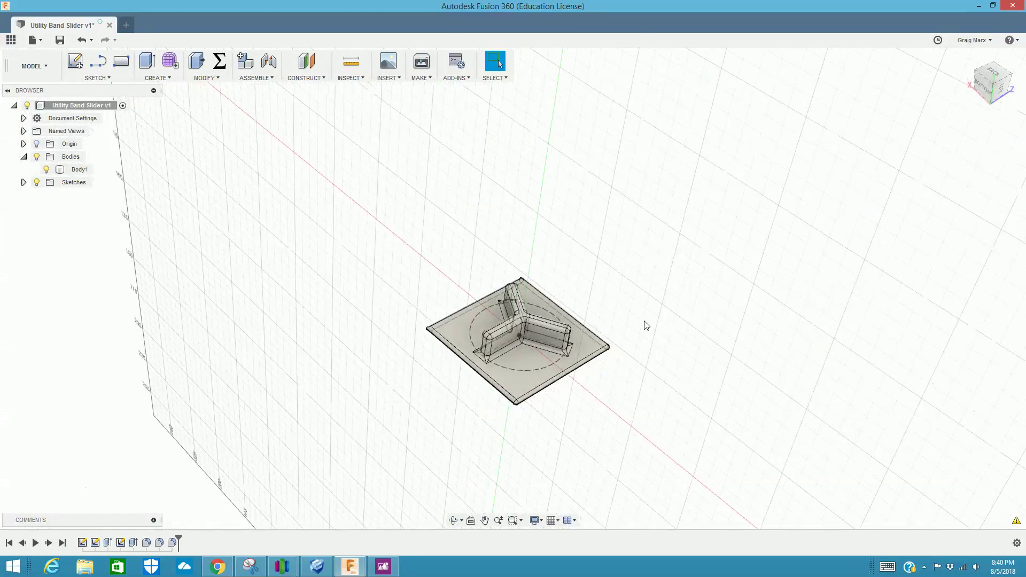
{"action": "scroll", "coordinate": [644, 320], "scroll_direction": "up", "scroll_amount": 3}
{"action": "left_click_drag", "start_coordinate": [1001, 87], "coordinate": [951, 56]}
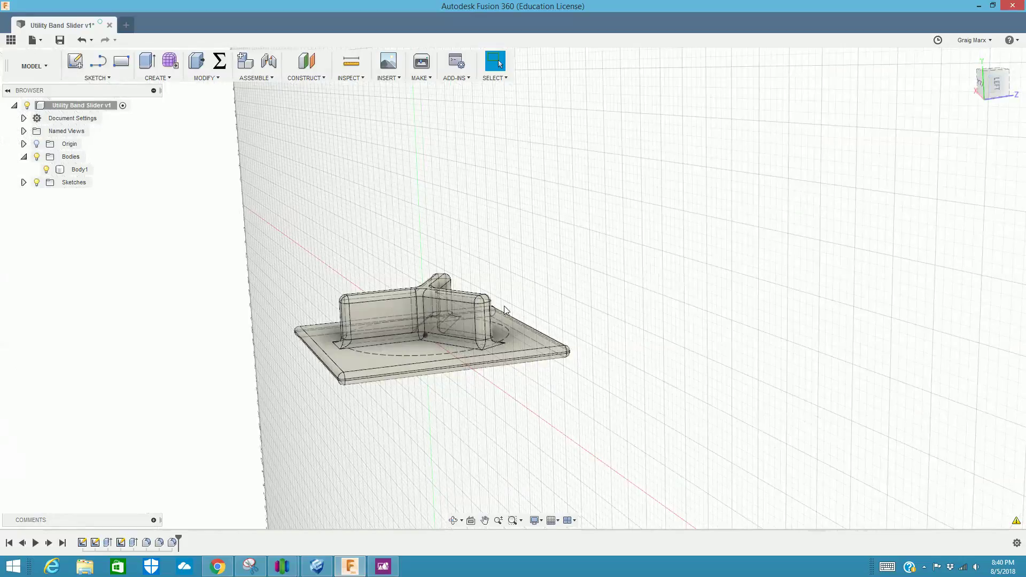
{"action": "left_click", "coordinate": [429, 79]}
{"action": "left_click", "coordinate": [433, 94]}
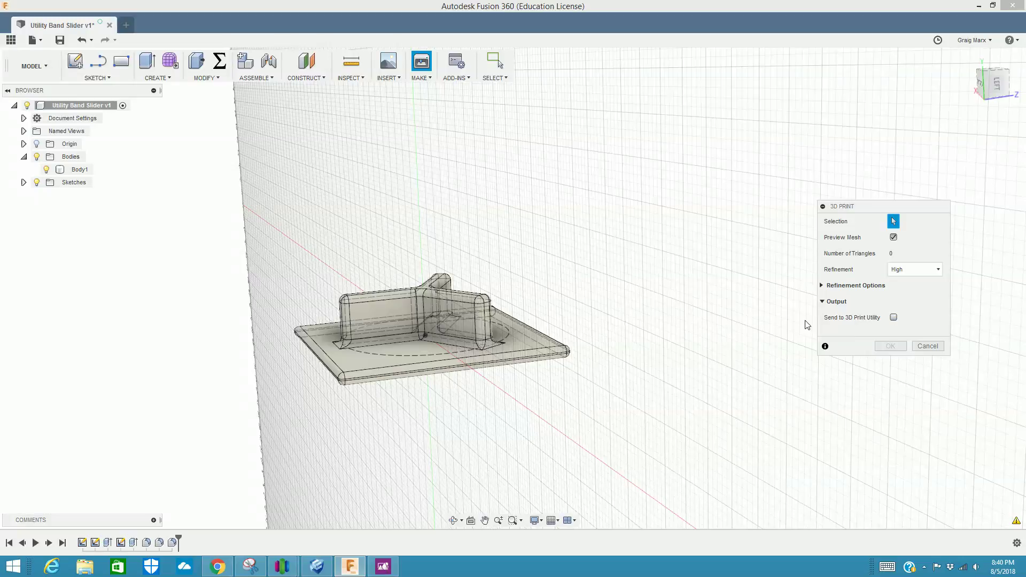
{"action": "left_click", "coordinate": [470, 348]}
Check the high-refinement mesh preview and save the slider as the STL file Utility Band Slider v1 in Downloads
{"action": "mouse_move", "coordinate": [986, 75]}
{"action": "left_mouse_down"}
{"action": "mouse_move", "coordinate": [989, 49]}
{"action": "mouse_move", "coordinate": [987, 88]}
{"action": "left_mouse_up"}
{"action": "scroll", "coordinate": [422, 391], "scroll_direction": "down", "scroll_amount": 2}
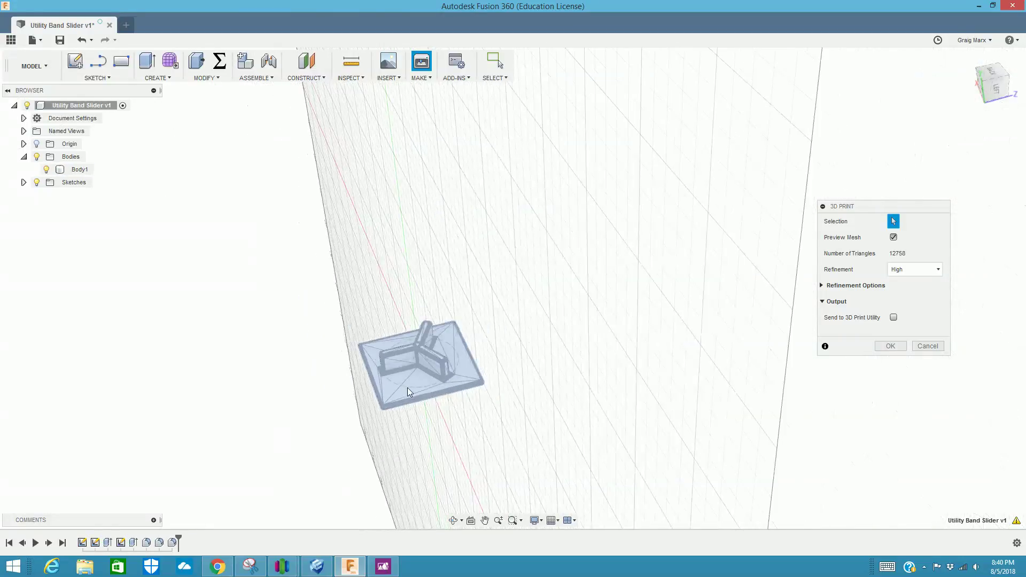
{"action": "scroll", "coordinate": [412, 386], "scroll_direction": "up", "scroll_amount": 6}
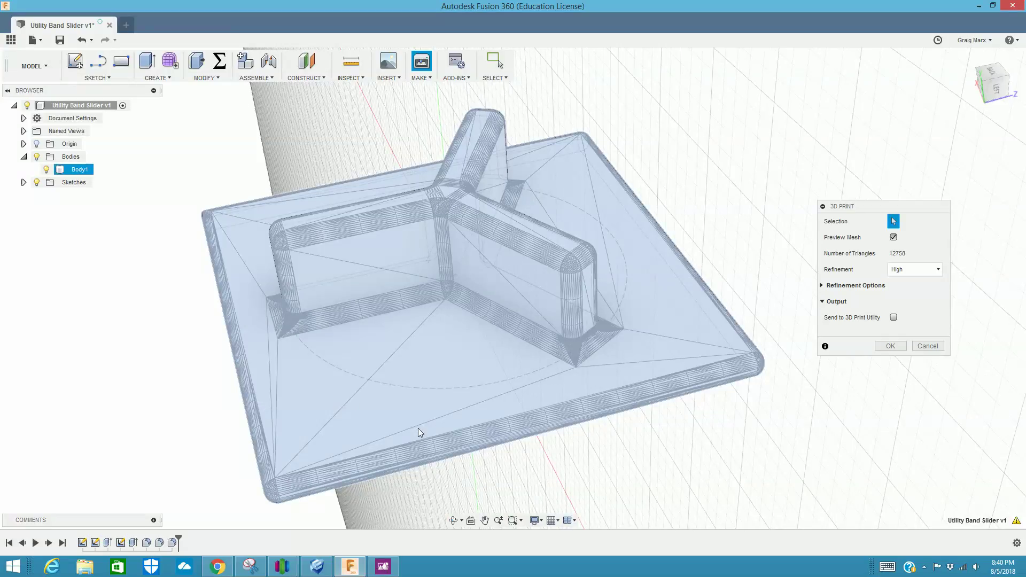
{"action": "left_click", "coordinate": [890, 347]}
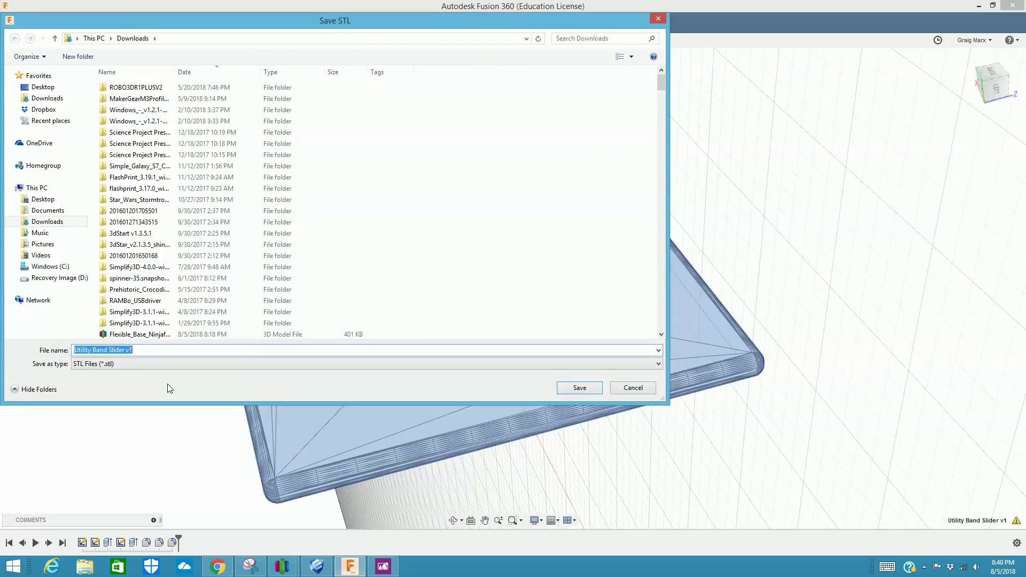
{"action": "left_click", "coordinate": [580, 388]}
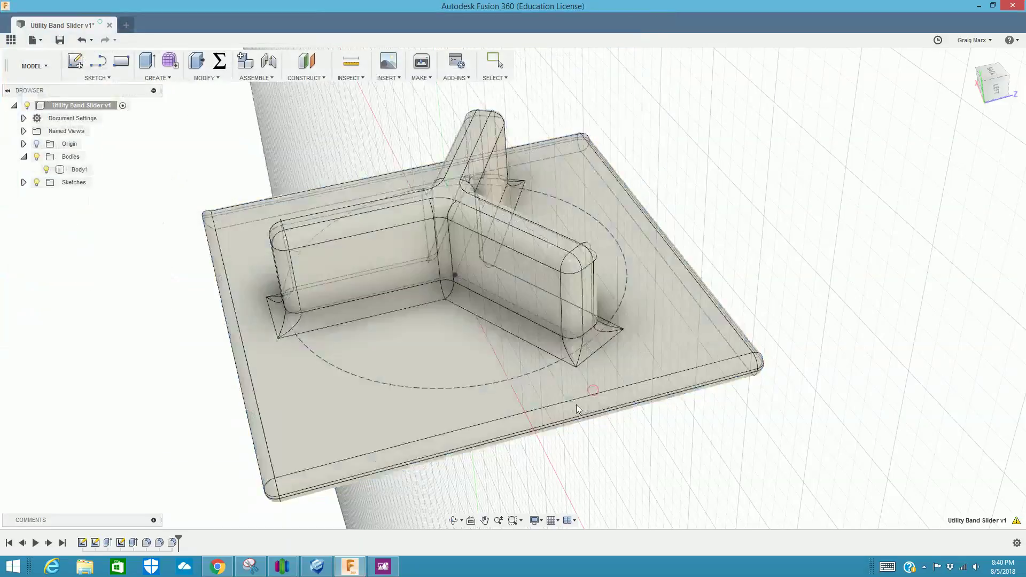
Switch to Simplify3D and import the Utility Band Slider v1 model from Downloads
{"action": "mouse_move", "coordinate": [287, 571]}
{"action": "left_click", "coordinate": [244, 530]}
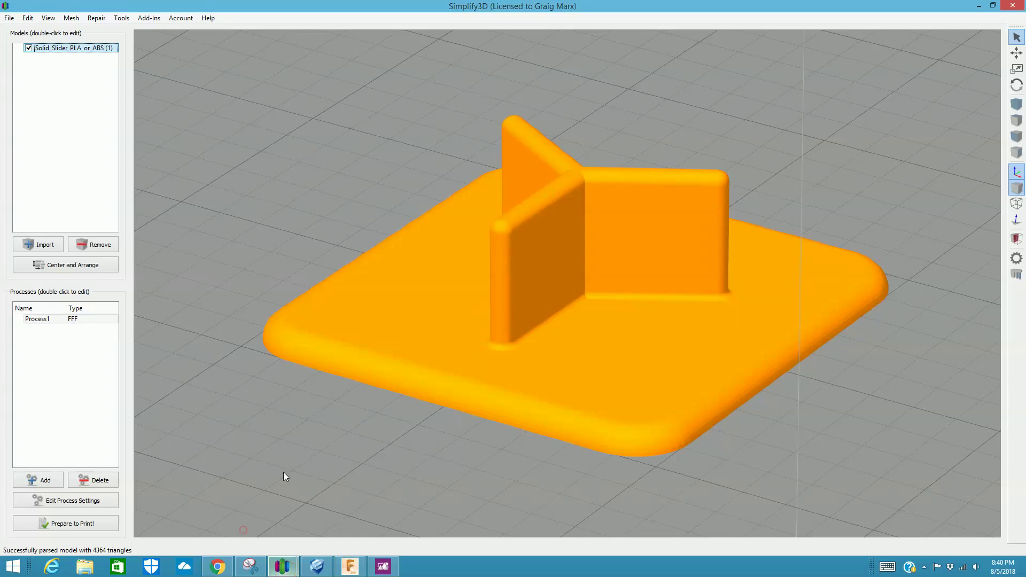
{"action": "left_click", "coordinate": [40, 246]}
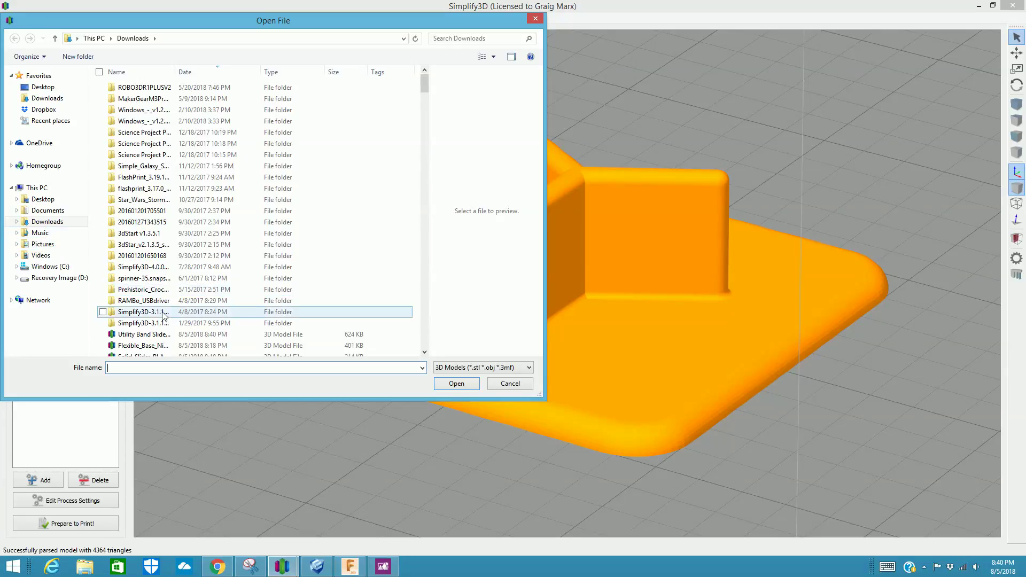
{"action": "left_click", "coordinate": [177, 334]}
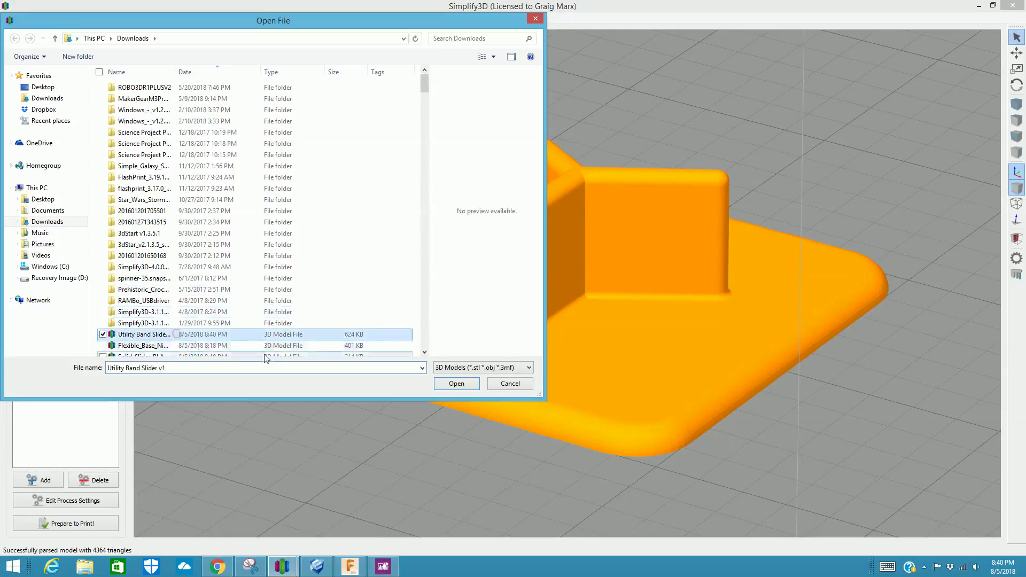
{"action": "left_click", "coordinate": [457, 382]}
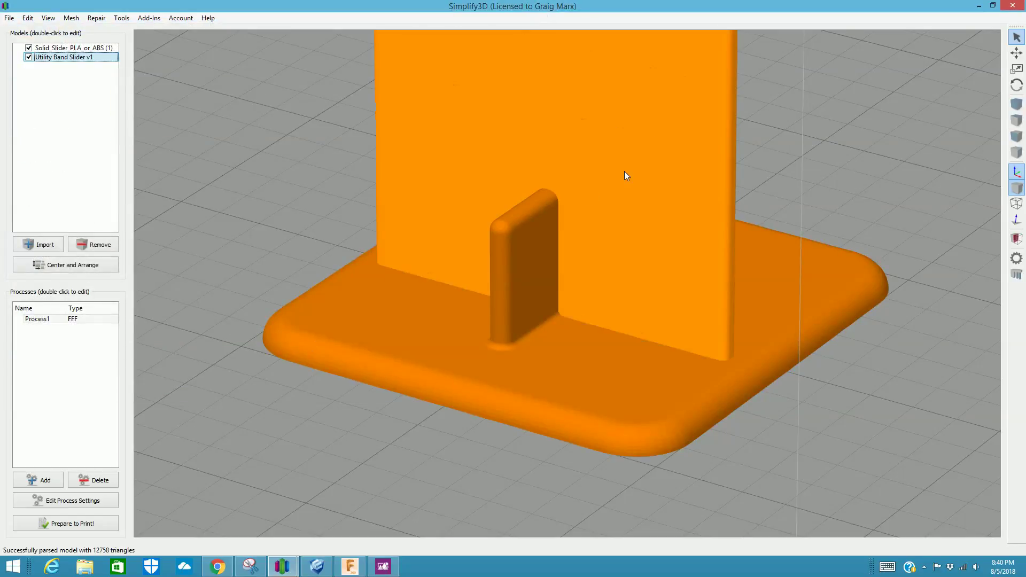
Set the imported slider's X rotation to -90 degrees, and center and arrange both models on the print bed
{"action": "double_click", "coordinate": [627, 168]}
{"action": "double_click", "coordinate": [933, 261]}
{"action": "type", "text": "90"}
{"action": "key", "text": "Return"}
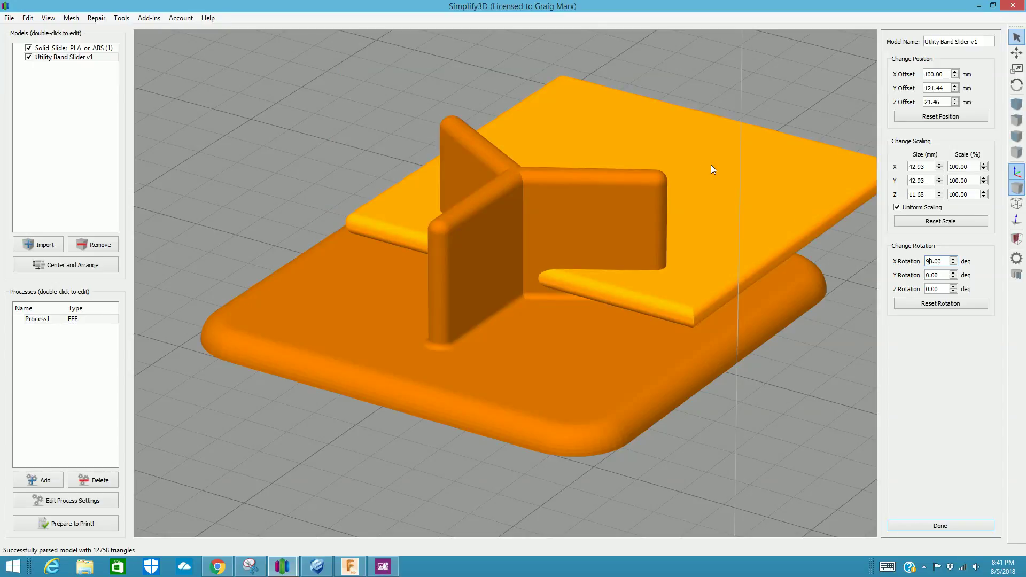
{"action": "type", "text": "-"}
{"action": "key", "text": "Return"}
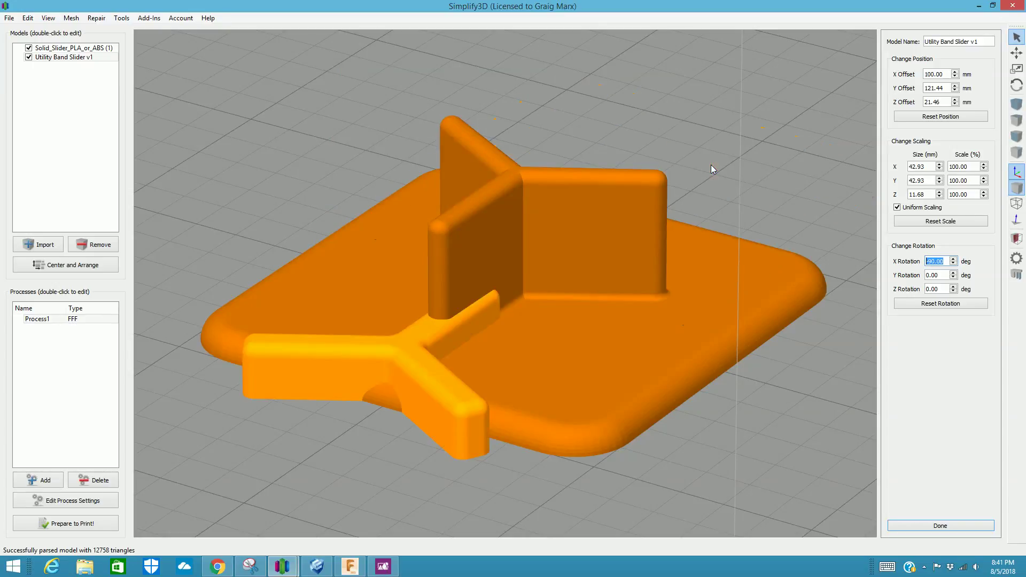
{"action": "left_click", "coordinate": [72, 264]}
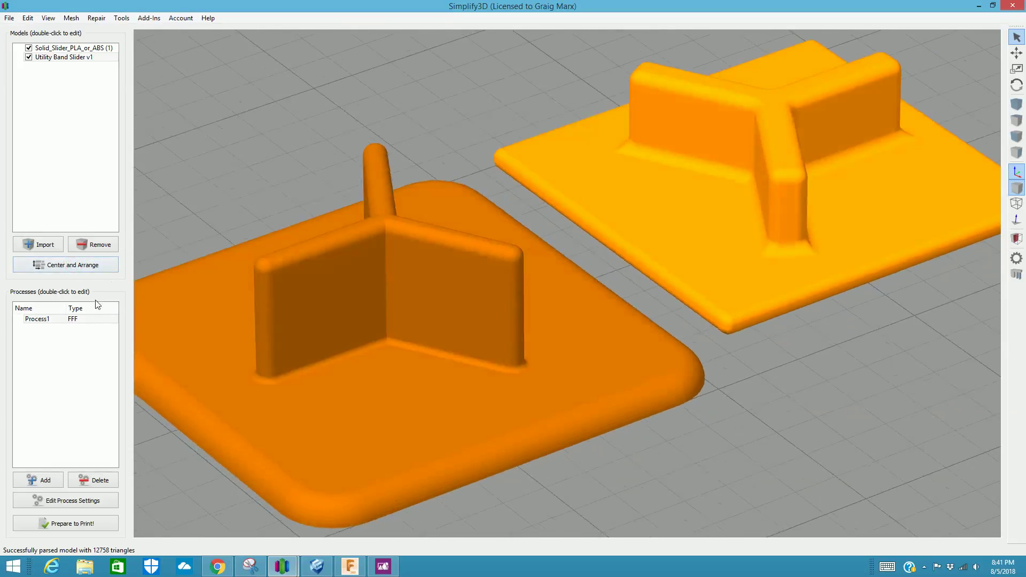
Compare the plate outlines and three-armed posts of the two sliders from above
{"action": "left_click_drag", "start_coordinate": [200, 277], "coordinate": [461, 317]}
{"action": "scroll", "coordinate": [461, 316], "scroll_direction": "down", "scroll_amount": 5}
{"action": "mouse_move", "coordinate": [502, 276]}
{"action": "left_mouse_down"}
{"action": "mouse_move", "coordinate": [519, 352]}
{"action": "mouse_move", "coordinate": [494, 355]}
{"action": "mouse_move", "coordinate": [447, 314]}
{"action": "left_mouse_up"}
{"action": "scroll", "coordinate": [454, 315], "scroll_direction": "down", "scroll_amount": 10}
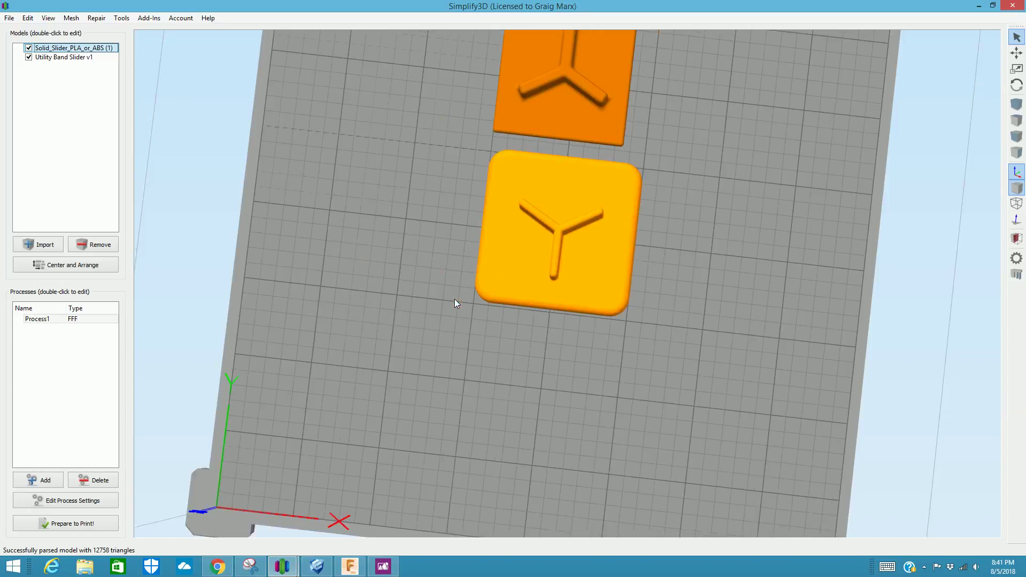
{"action": "scroll", "coordinate": [488, 282], "scroll_direction": "up", "scroll_amount": 3}
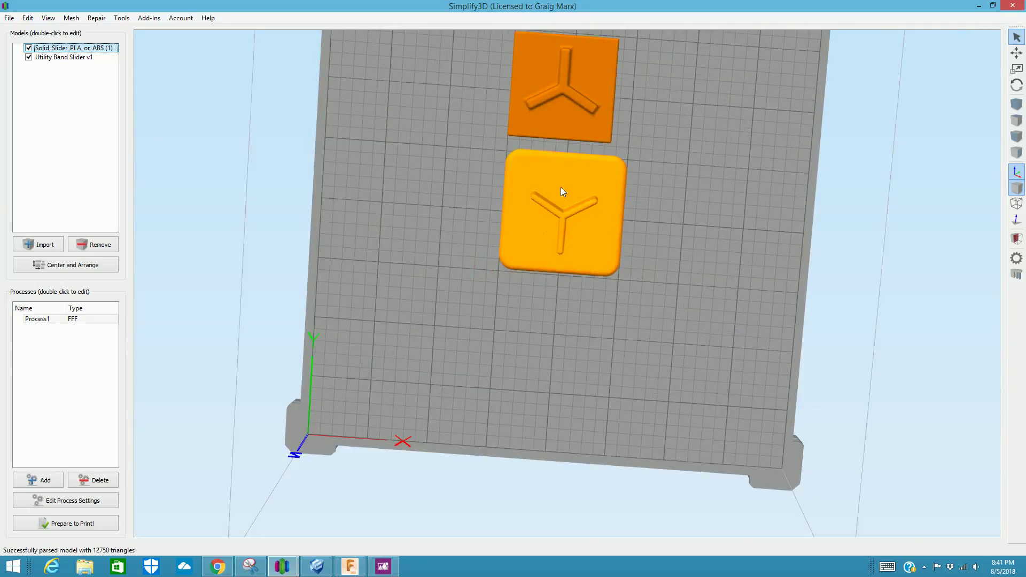
{"action": "key", "text": "Home"}
{"action": "left_click_drag", "start_coordinate": [493, 394], "coordinate": [525, 432]}
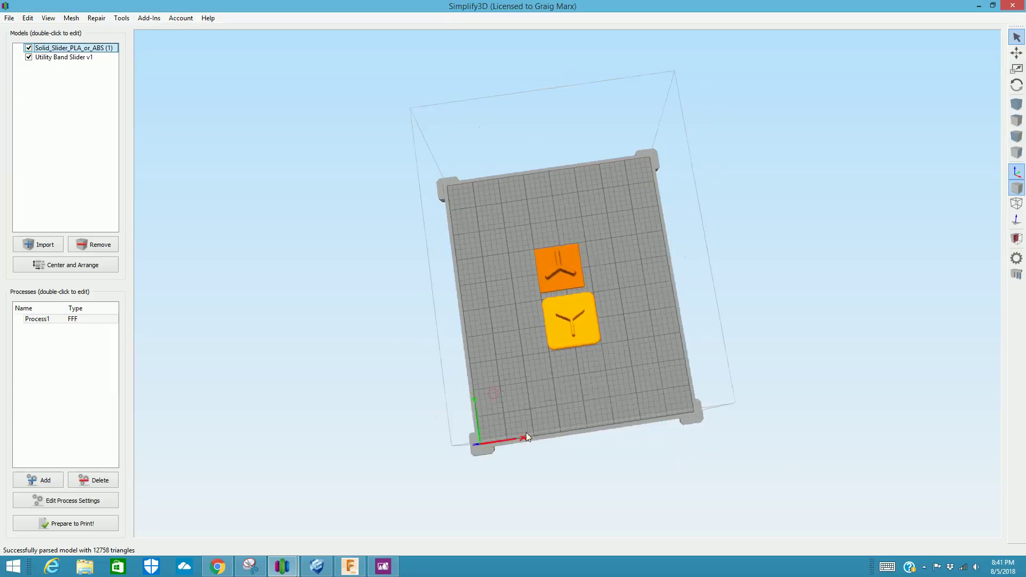
{"action": "scroll", "coordinate": [504, 357], "scroll_direction": "up", "scroll_amount": 6}
{"action": "left_click_drag", "start_coordinate": [428, 363], "coordinate": [396, 362]}
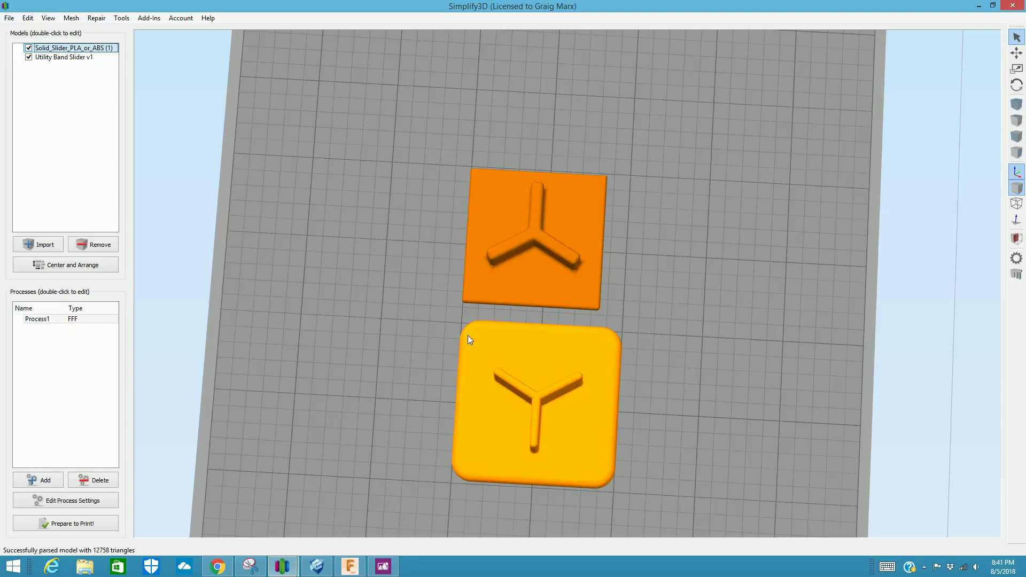
{"action": "left_click_drag", "start_coordinate": [499, 268], "coordinate": [505, 305]}
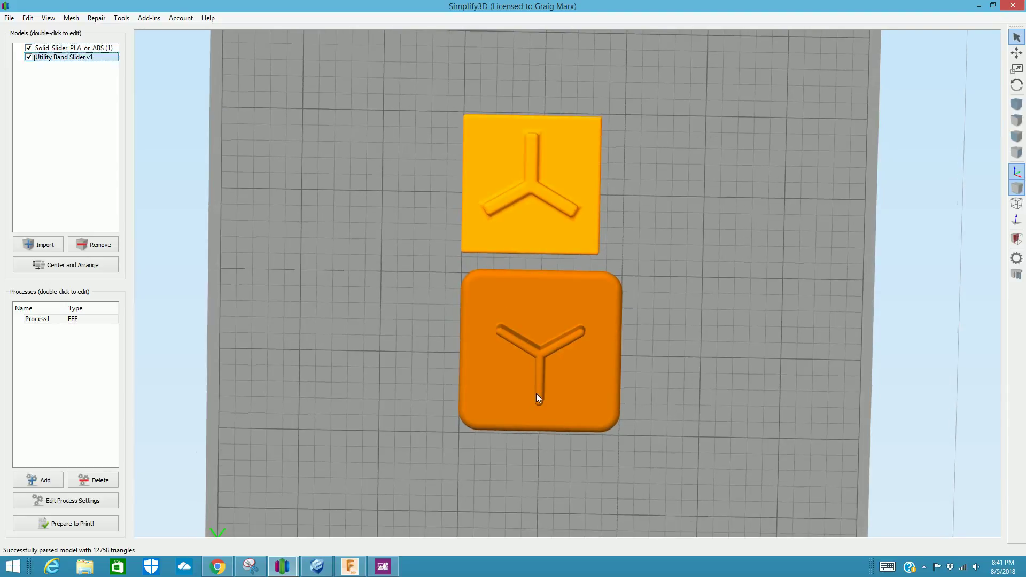
{"action": "scroll", "coordinate": [538, 340], "scroll_direction": "up", "scroll_amount": 5}
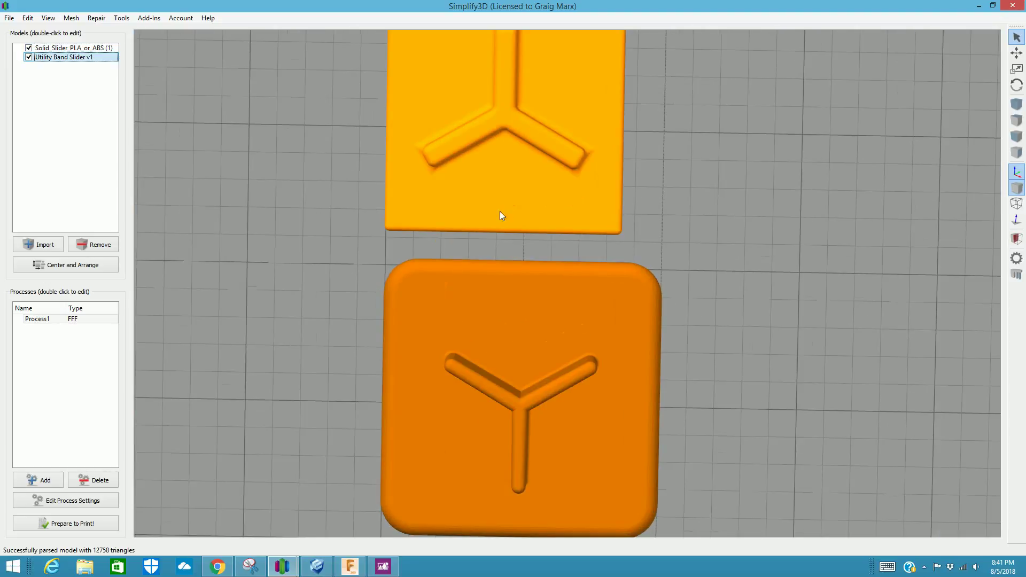
Examine both sliders at low angles, comparing post height, plate thickness and the fillets on Utility Band Slider v1
{"action": "key", "text": "Home"}
{"action": "scroll", "coordinate": [527, 337], "scroll_direction": "up", "scroll_amount": 8}
{"action": "right_click_drag", "start_coordinate": [543, 363], "coordinate": [486, 254]}
{"action": "left_click_drag", "start_coordinate": [486, 264], "coordinate": [580, 359]}
{"action": "left_click_drag", "start_coordinate": [347, 199], "coordinate": [351, 224]}
{"action": "right_click_drag", "start_coordinate": [351, 224], "coordinate": [350, 279]}
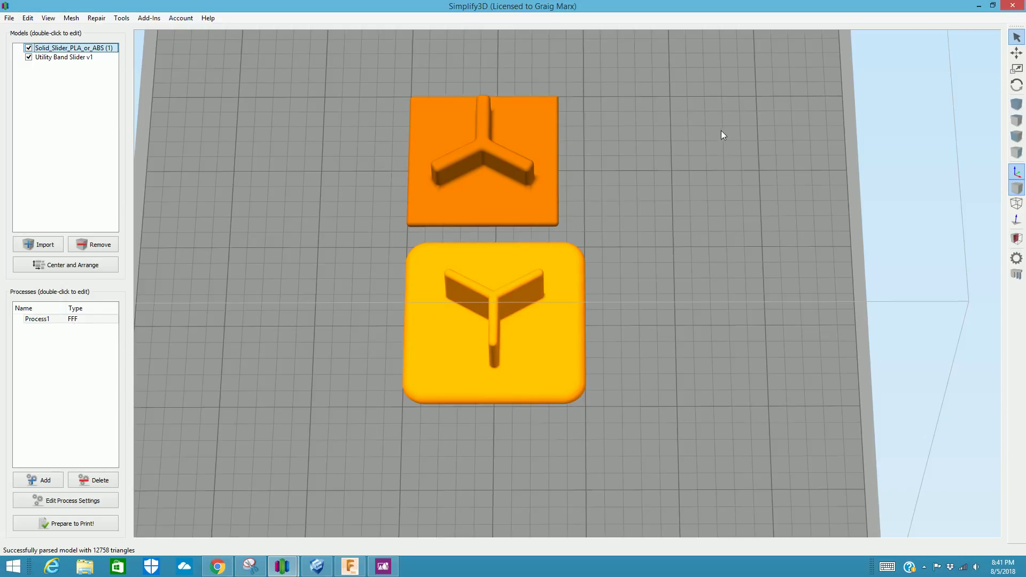
{"action": "right_click_drag", "start_coordinate": [720, 131], "coordinate": [632, 166]}
{"action": "left_click_drag", "start_coordinate": [633, 167], "coordinate": [456, 47]}
{"action": "left_click_drag", "start_coordinate": [431, 349], "coordinate": [265, 334]}
{"action": "left_click", "coordinate": [313, 335]}
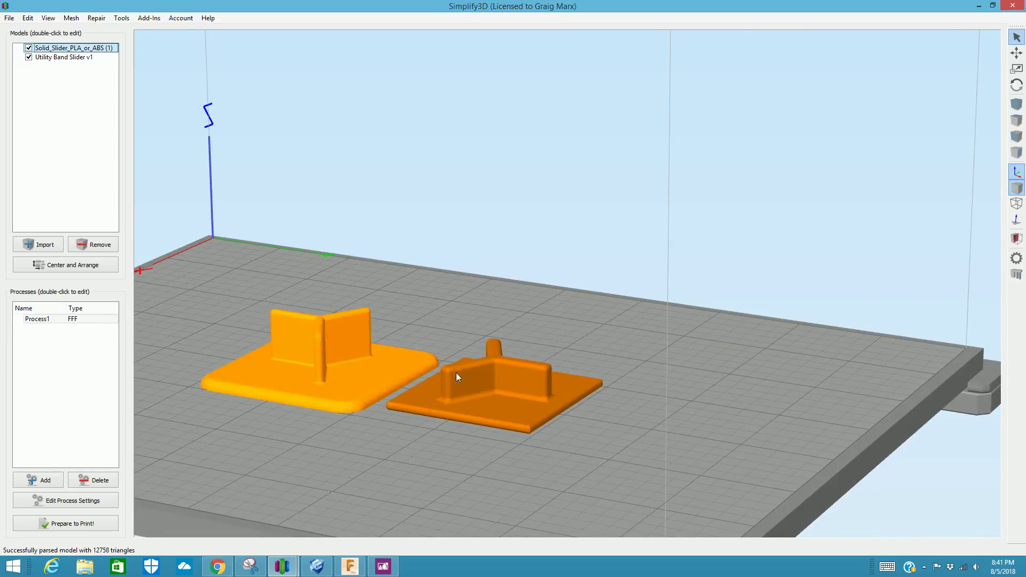
{"action": "left_click_drag", "start_coordinate": [456, 373], "coordinate": [601, 361]}
{"action": "scroll", "coordinate": [475, 372], "scroll_direction": "up", "scroll_amount": 5}
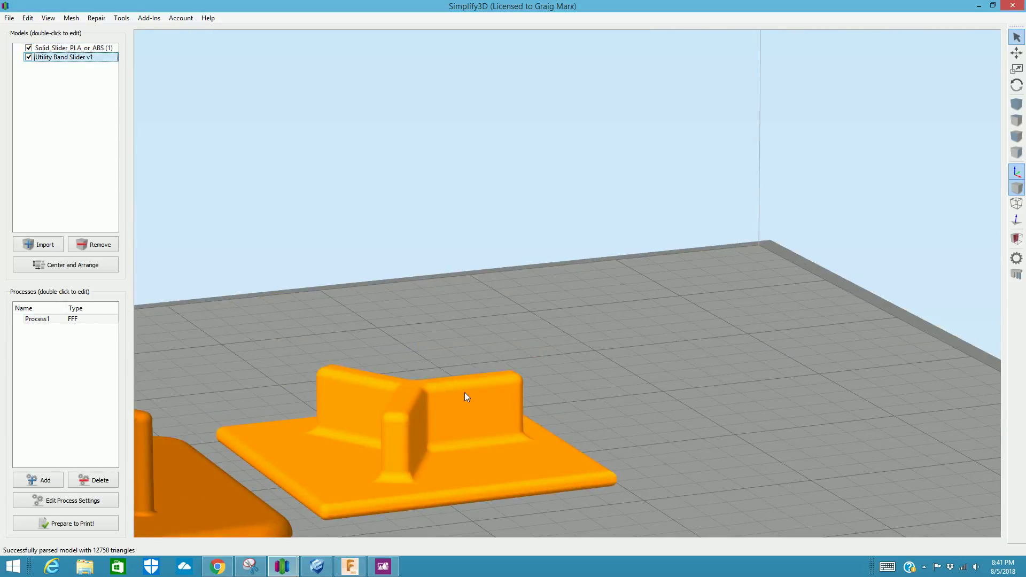
Remove both the original Solid_Slider_PLA_or_ABS model and Utility Band Slider v1 from the print bed
{"action": "left_click_drag", "start_coordinate": [268, 456], "coordinate": [178, 494]}
{"action": "left_click", "coordinate": [92, 246]}
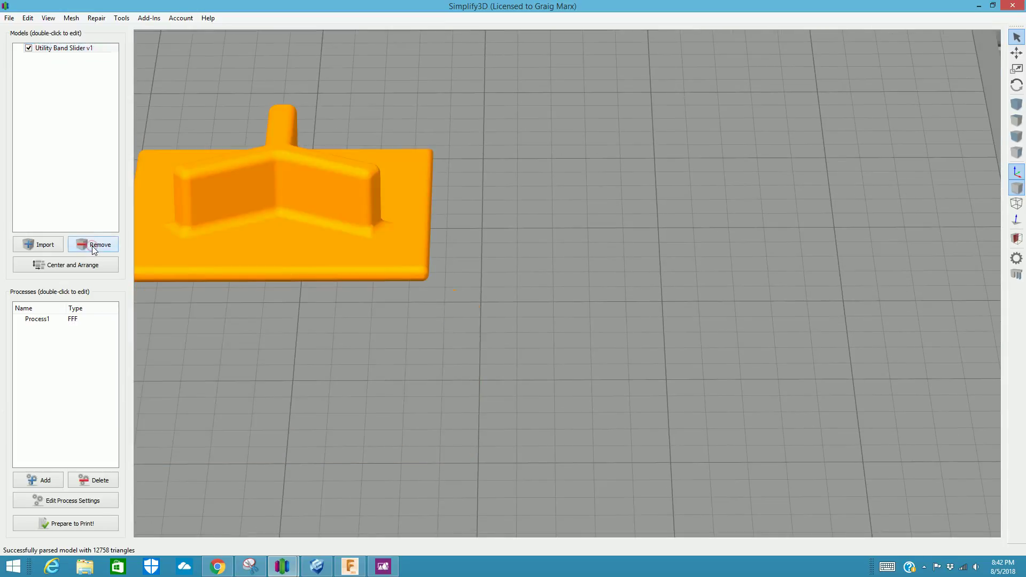
{"action": "left_click", "coordinate": [91, 245]}
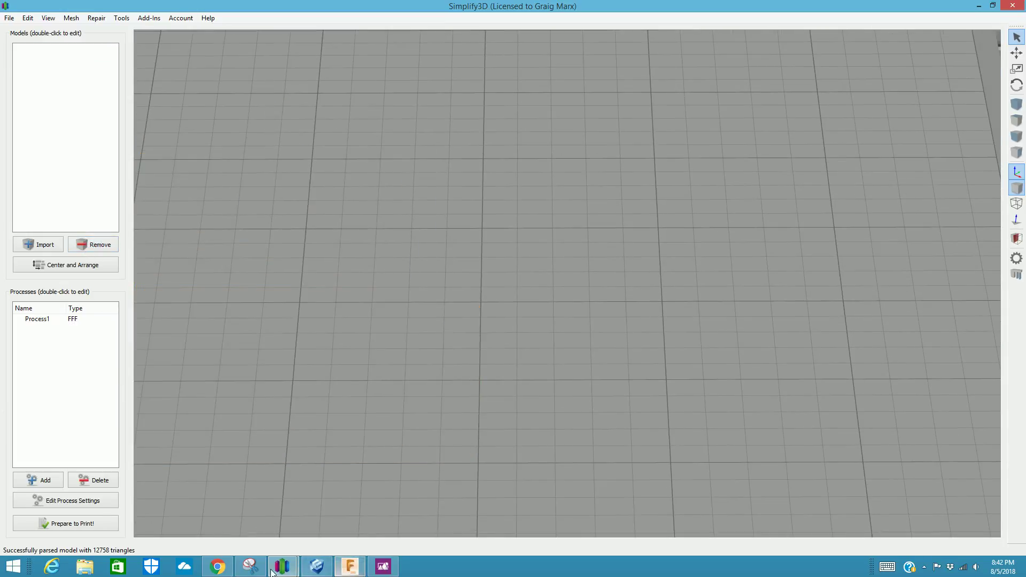
{"action": "left_click", "coordinate": [348, 568]}
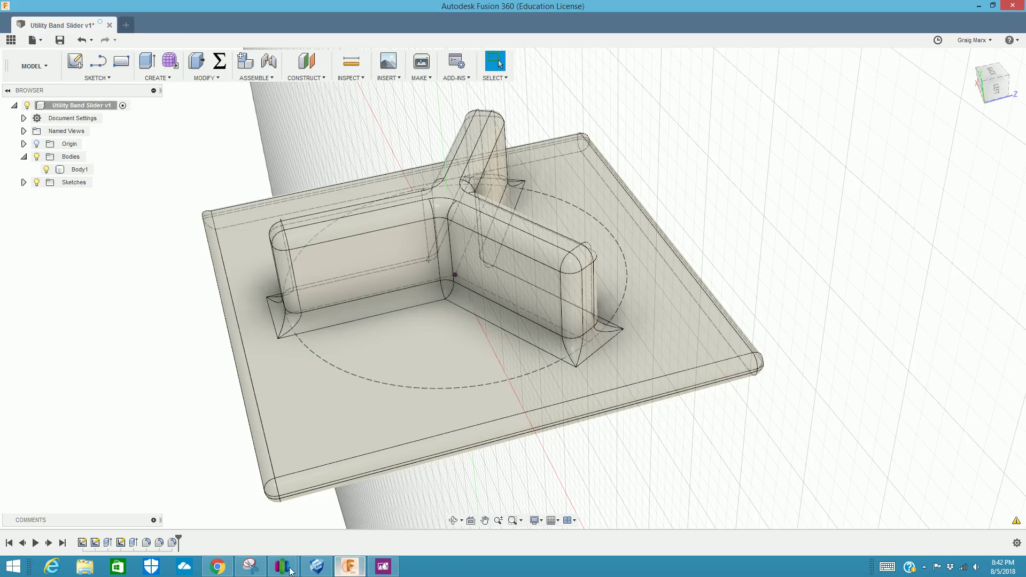
{"action": "left_click", "coordinate": [217, 566]}
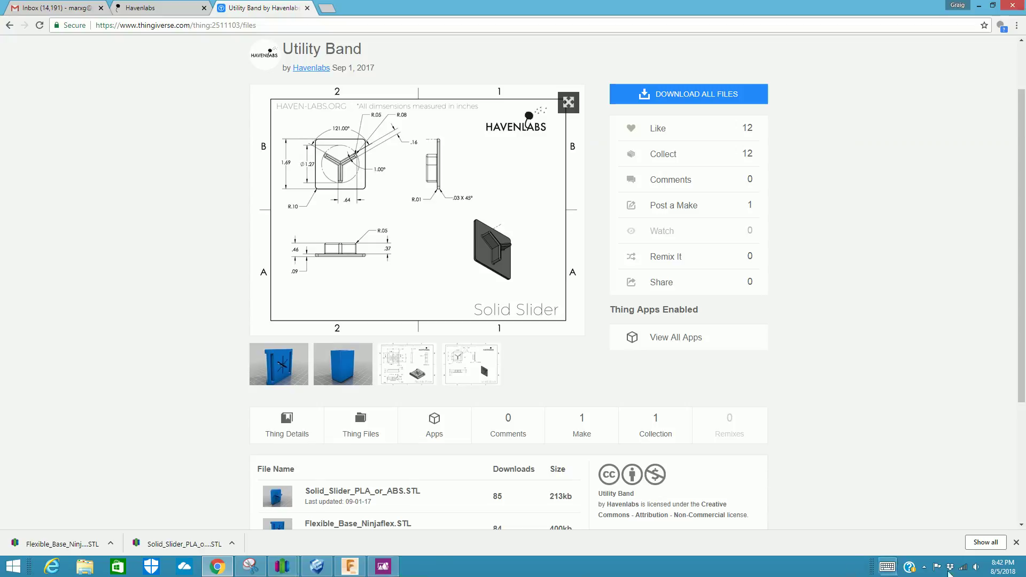
{"action": "left_click", "coordinate": [924, 567]}
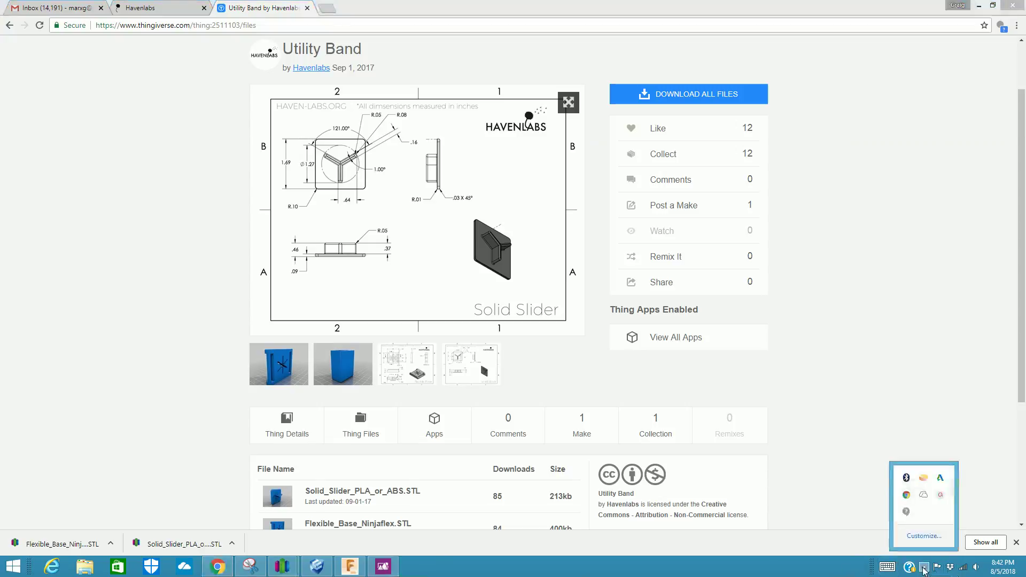
{"action": "left_click", "coordinate": [940, 495]}
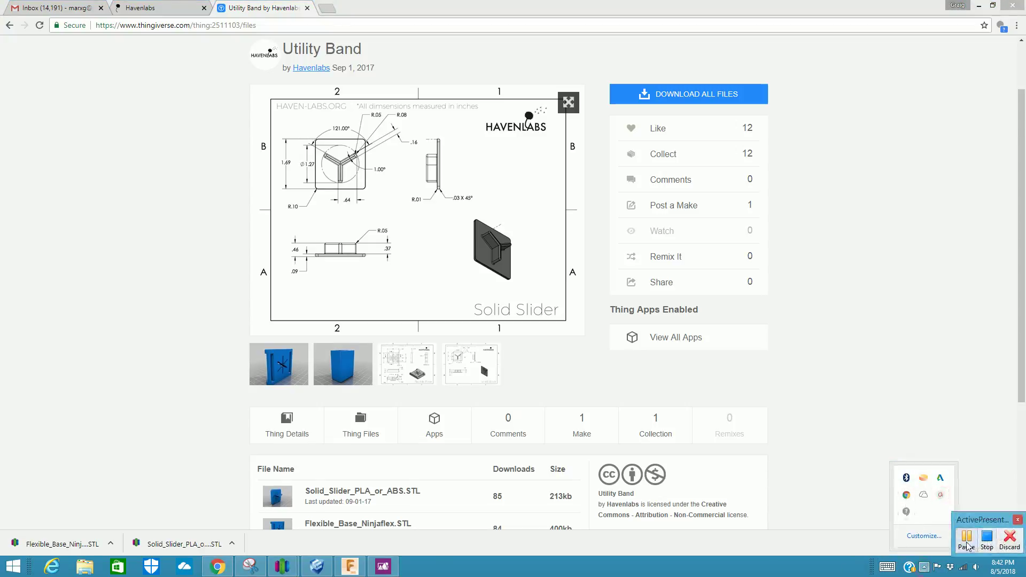